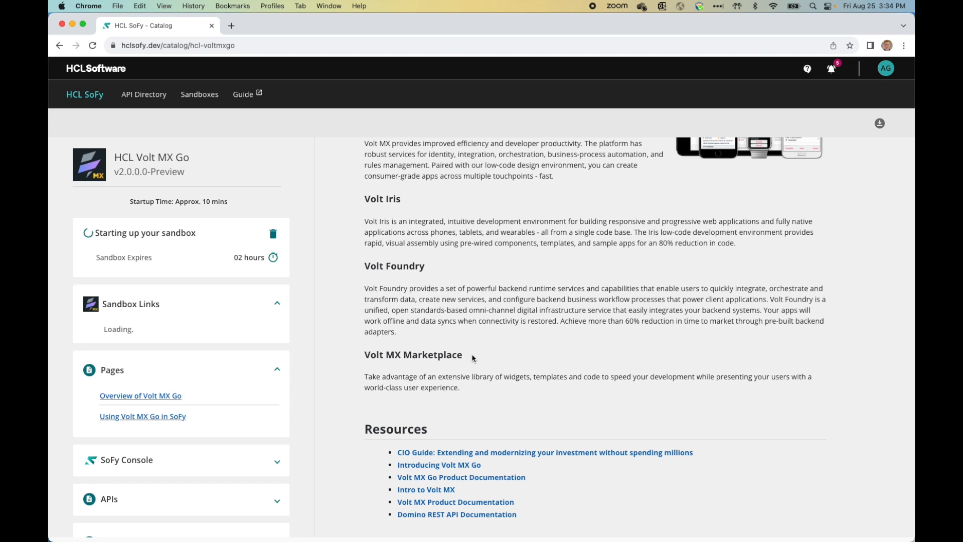
# Step: Open the 'Using Volt MX Go in SoFy' page and scroll through its setup instructions
pyautogui.click(165, 416)
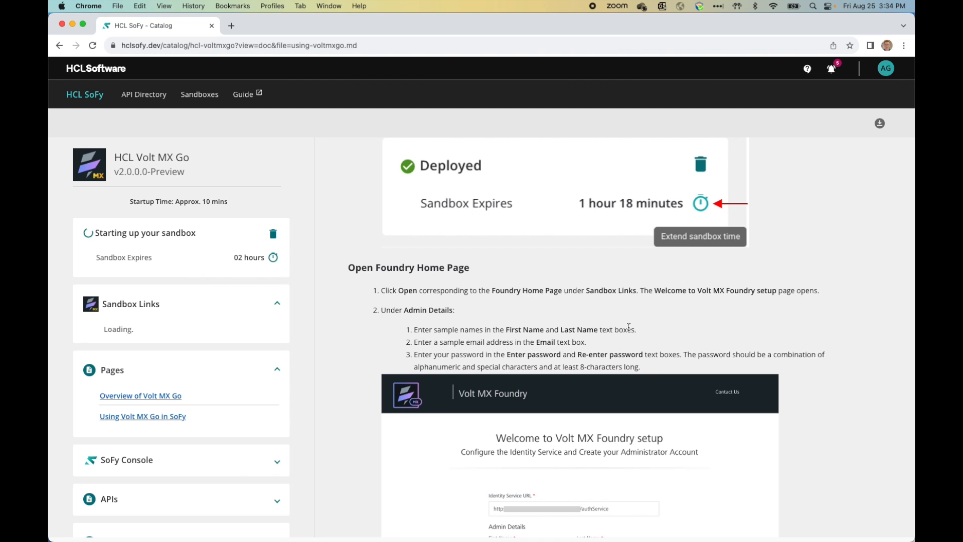
pyautogui.scroll(-1, 603, 286)
pyautogui.scroll(3, 603, 286)
pyautogui.scroll(10, 603, 290)
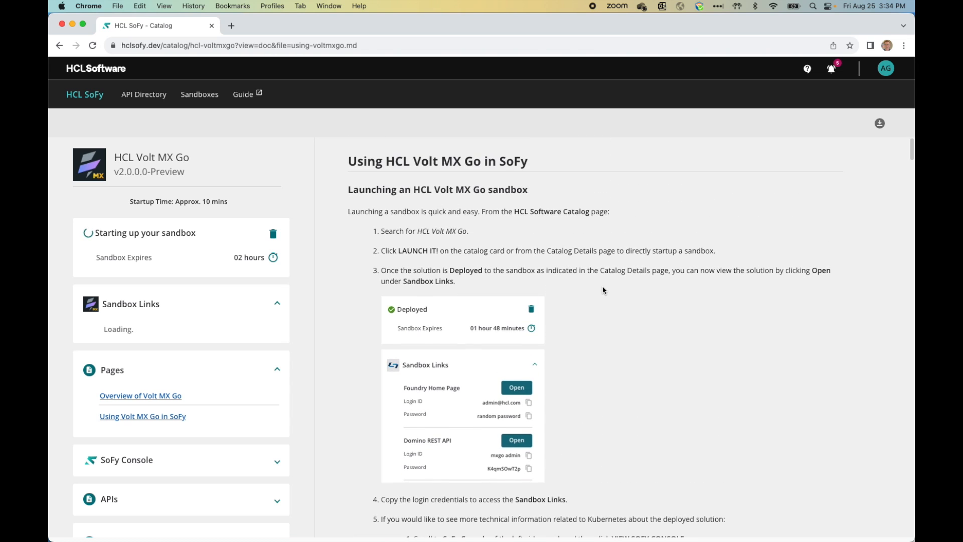
pyautogui.scroll(-10, 603, 290)
pyautogui.scroll(-10, 603, 290)
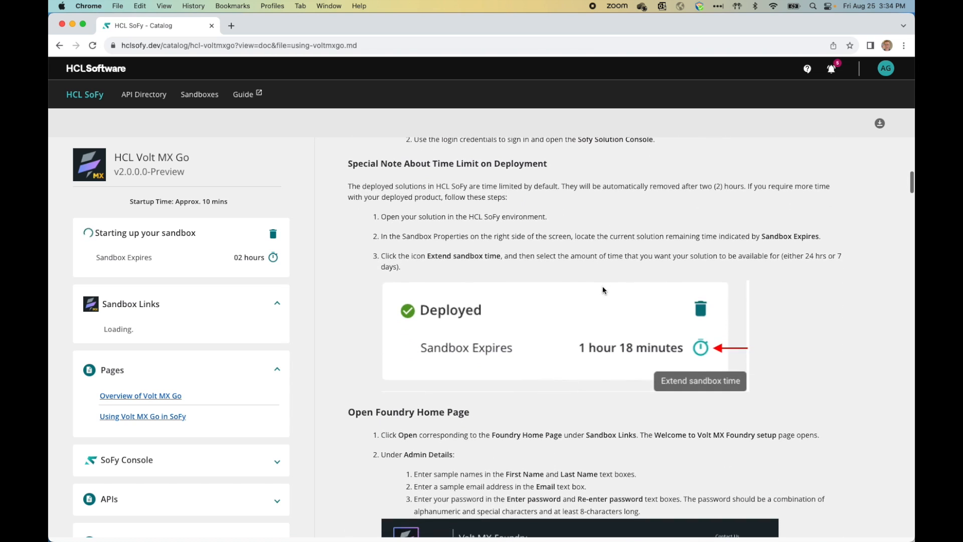
pyautogui.scroll(-10, 603, 290)
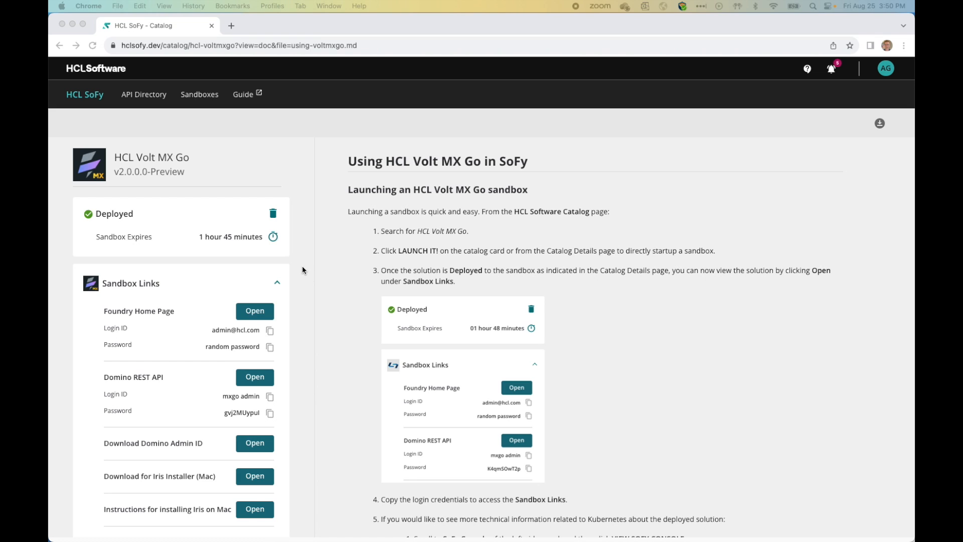
# Step: Extend the sandbox time by 24 Hours to 01 day, then review the Sandbox Links list
pyautogui.click(273, 238)
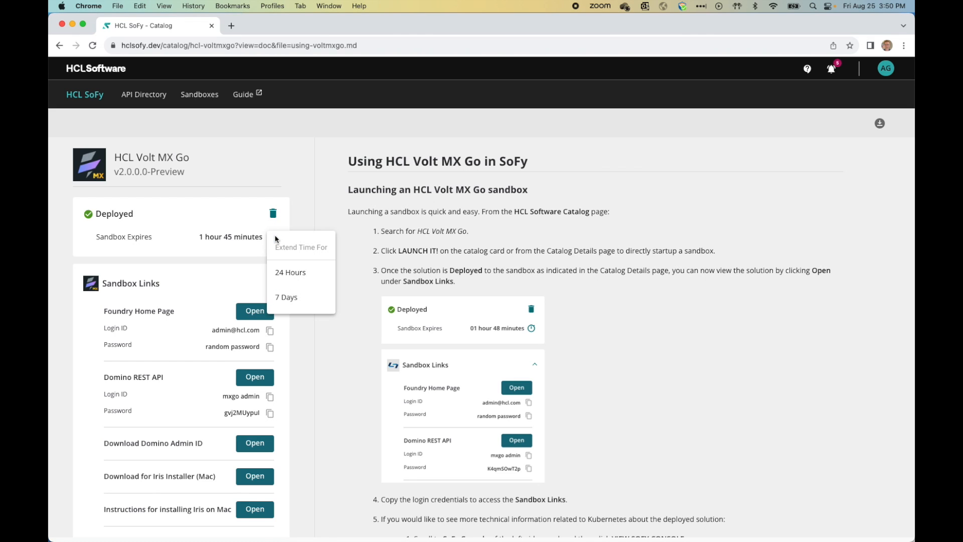
pyautogui.click(302, 272)
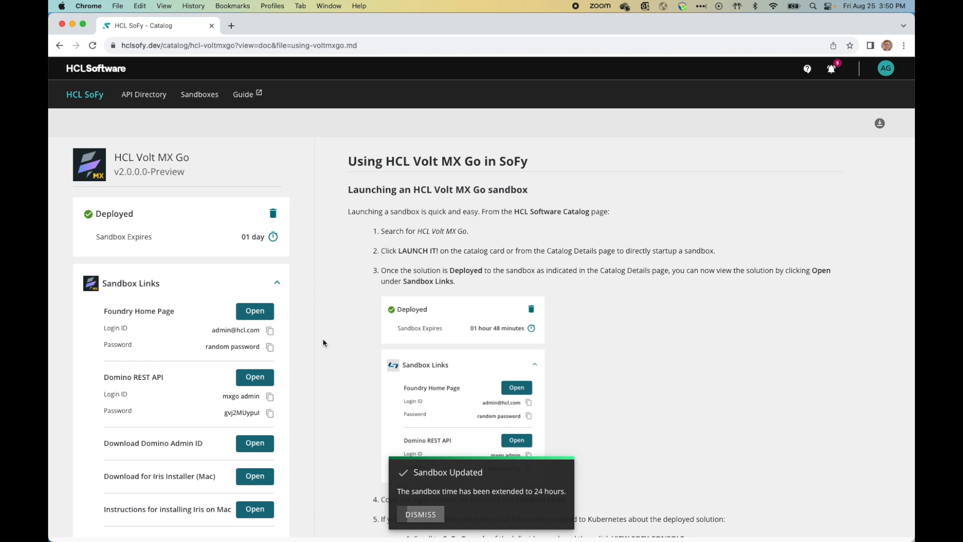
pyautogui.scroll(-3, 298, 268)
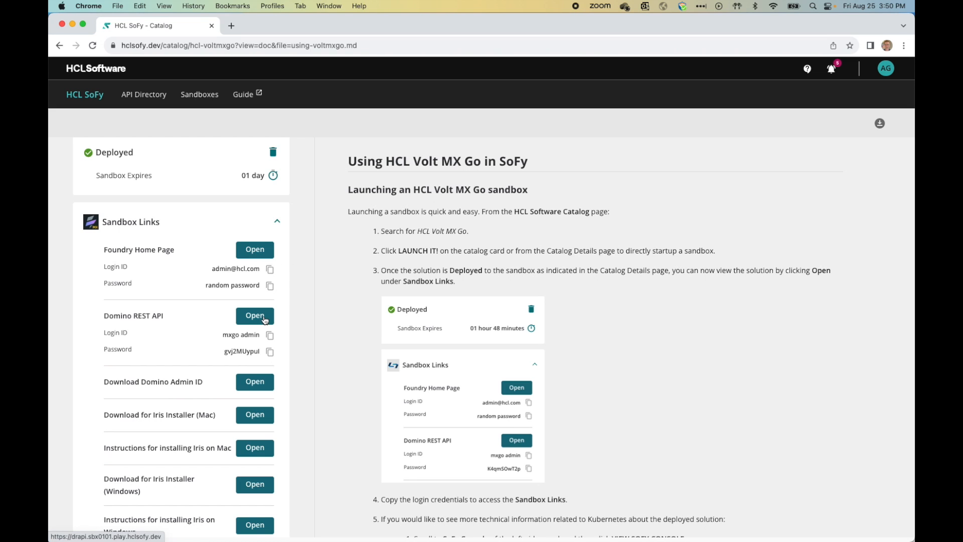
pyautogui.scroll(-3, 266, 319)
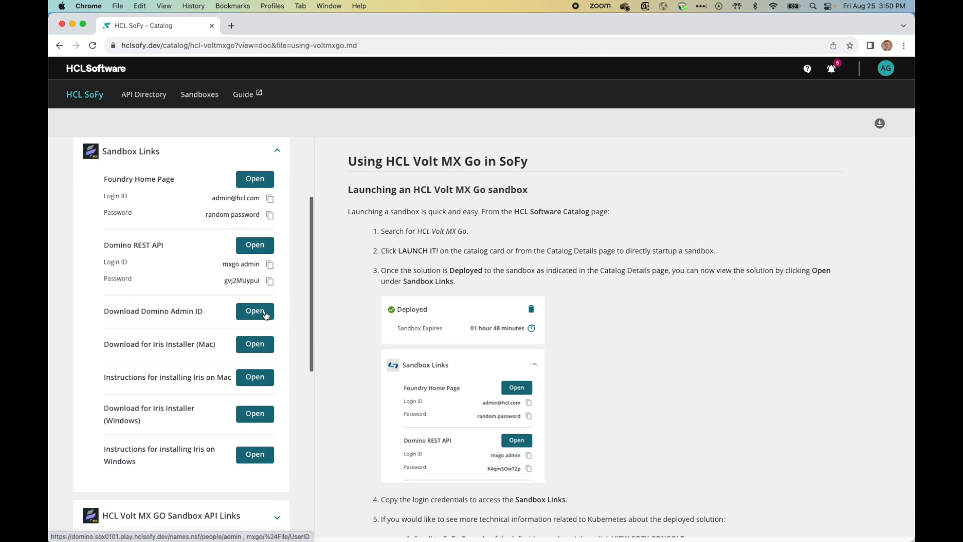
pyautogui.scroll(-3, 275, 311)
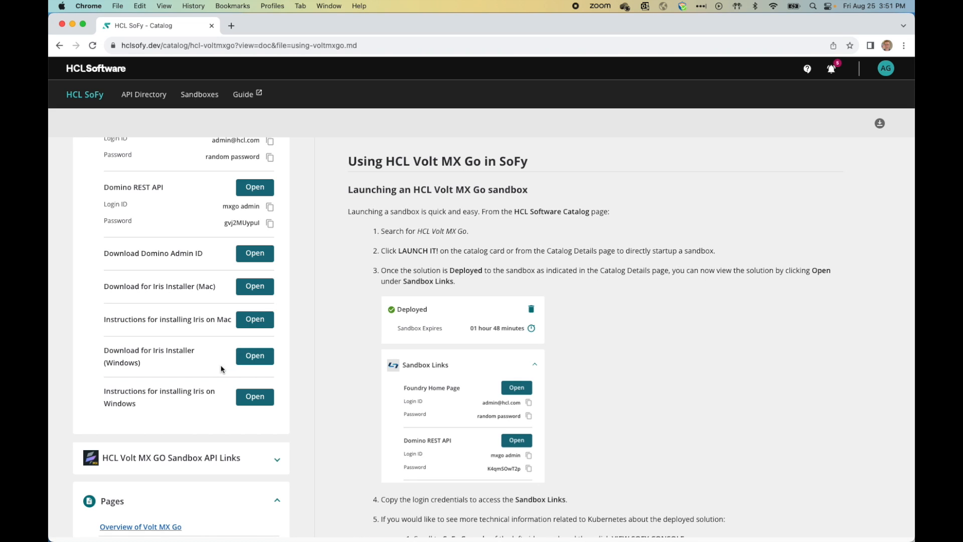
pyautogui.scroll(-5, 221, 370)
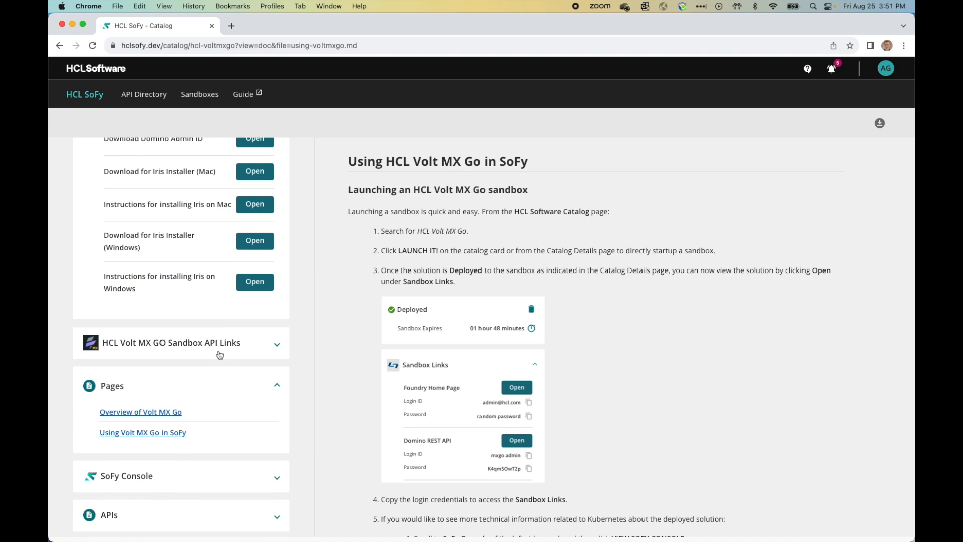
pyautogui.scroll(-2, 215, 359)
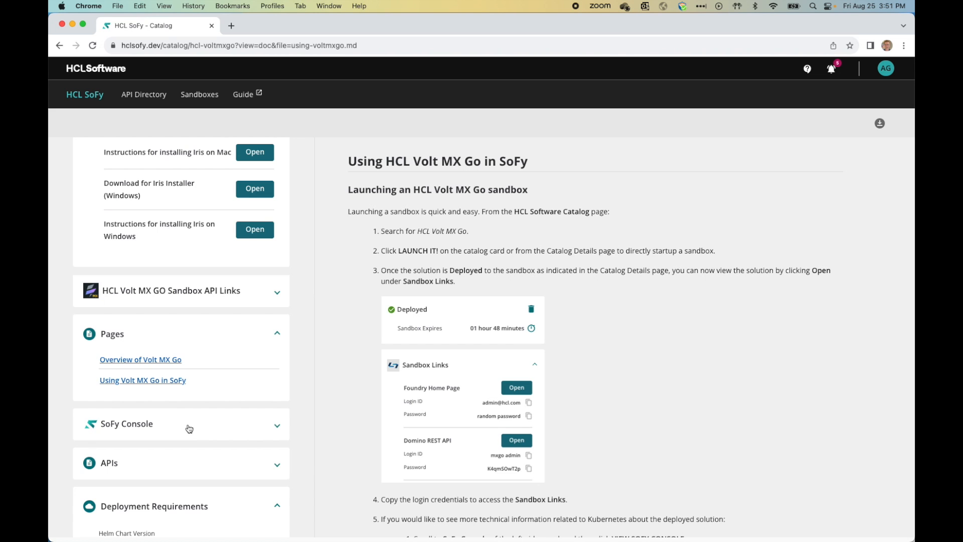
pyautogui.scroll(-2, 189, 429)
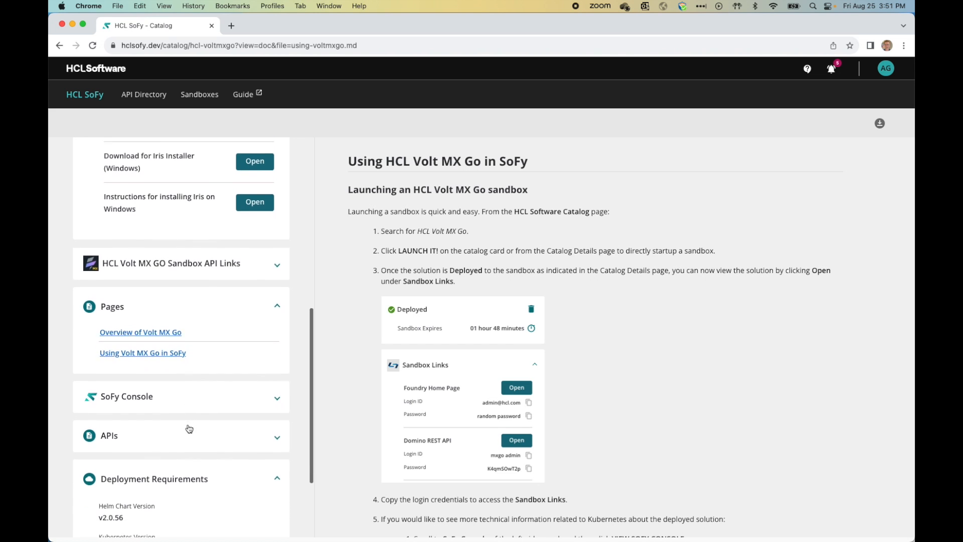
pyautogui.scroll(4, 189, 429)
pyautogui.scroll(6, 189, 428)
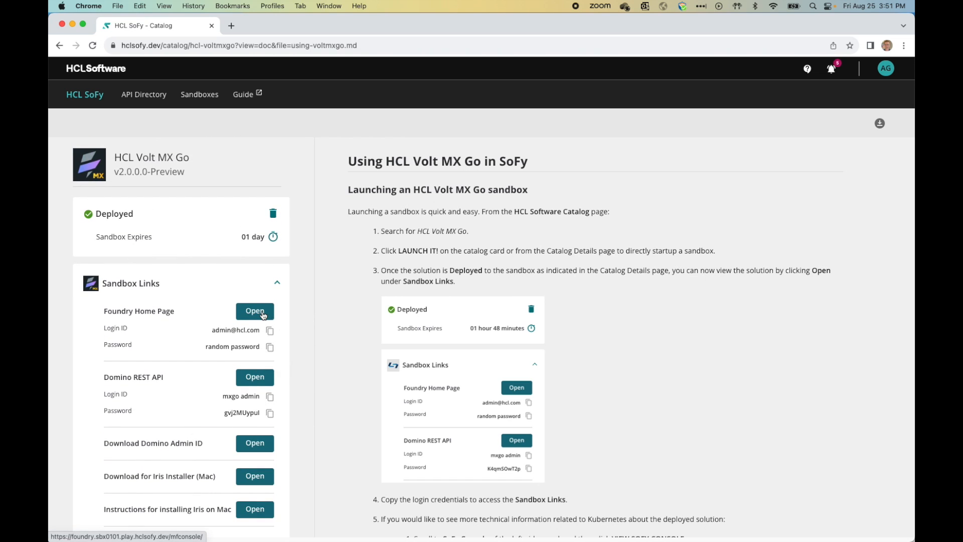
# Step: Open the Foundry home page and enter the administrator's first name, last name and e-mail
pyautogui.click(255, 311)
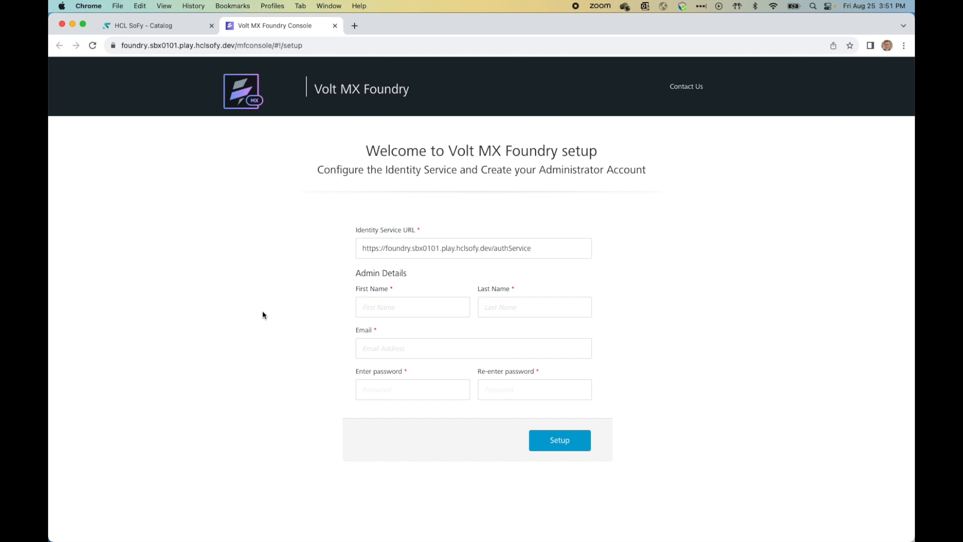
pyautogui.click(399, 310)
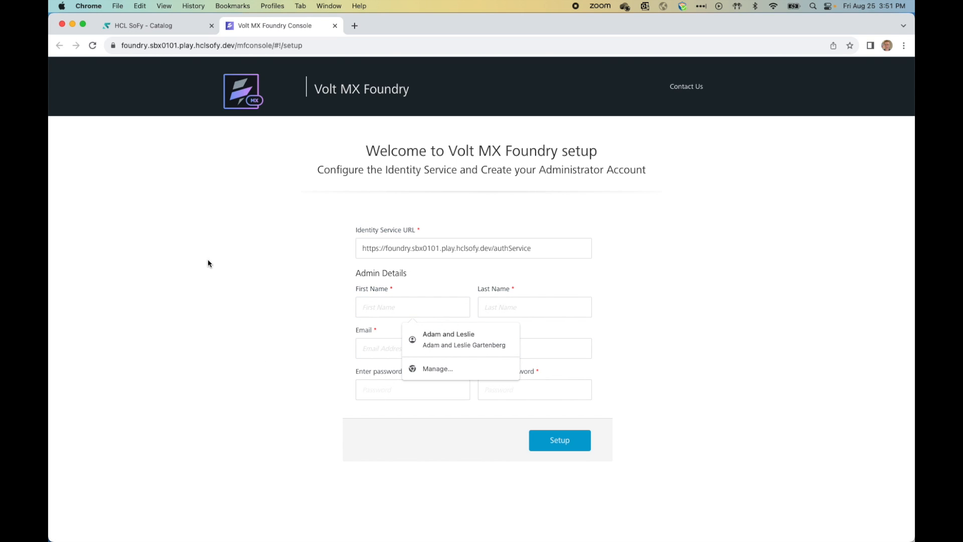
pyautogui.press('Tab')
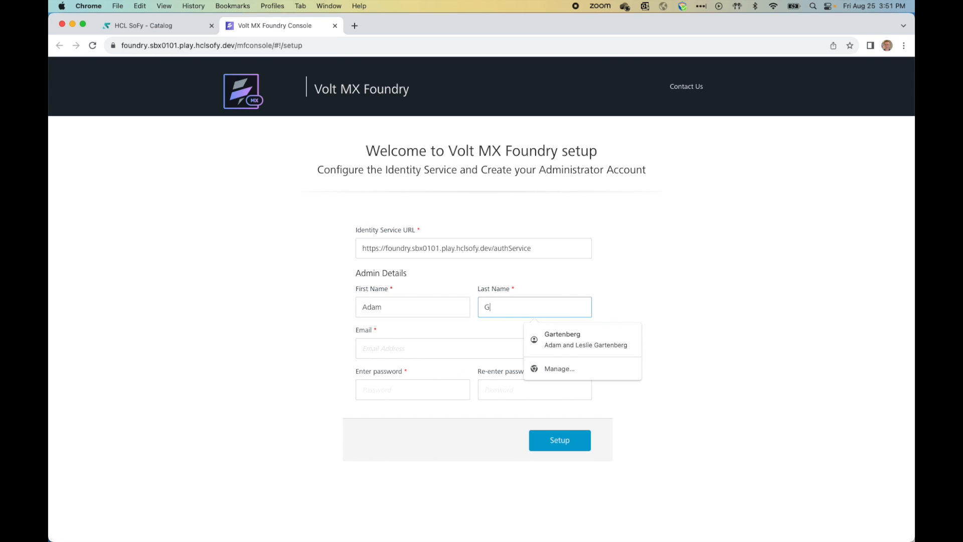
pyautogui.press('Tab')
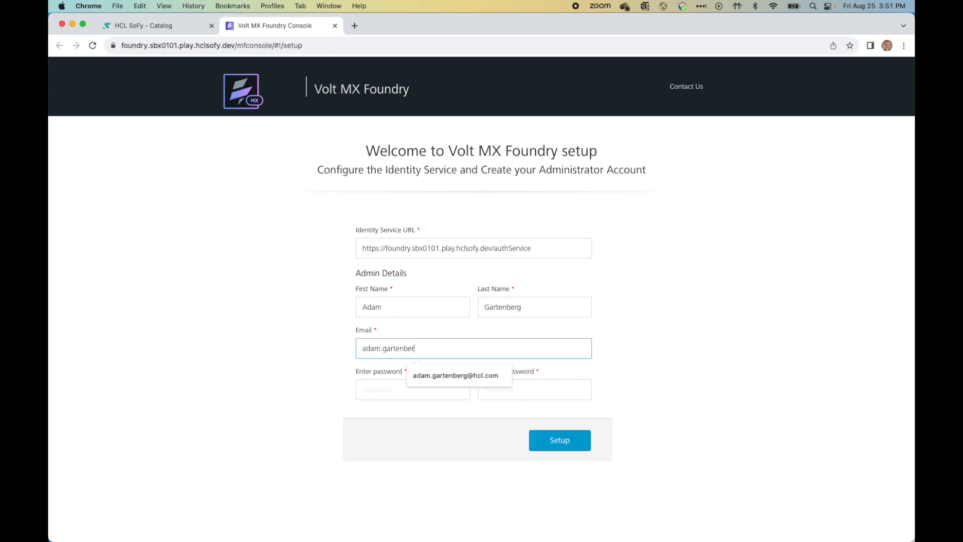
# Step: Enter and confirm the administrator password, then submit the Setup form
pyautogui.press('Tab')
pyautogui.write('••••••')
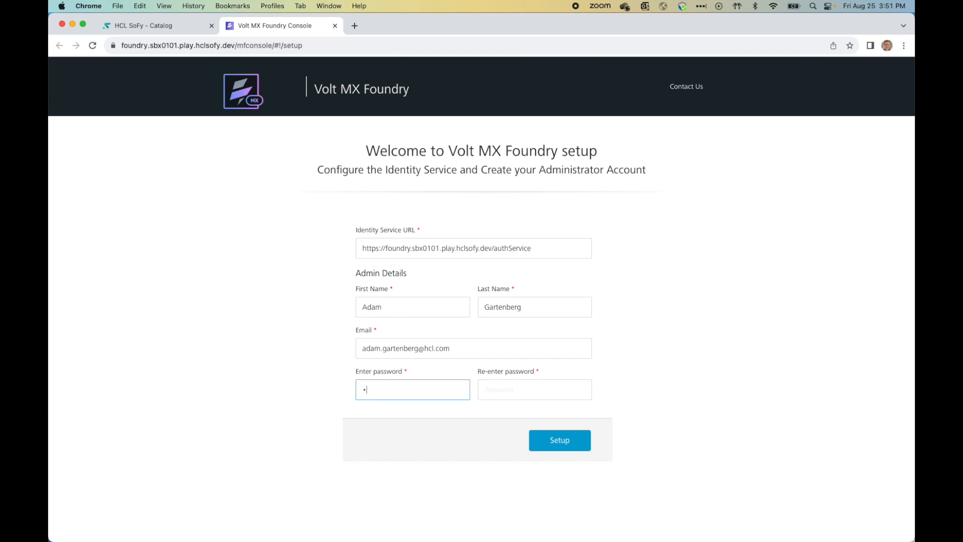
pyautogui.write('•••••')
pyautogui.press('Tab')
pyautogui.write('••••••••••')
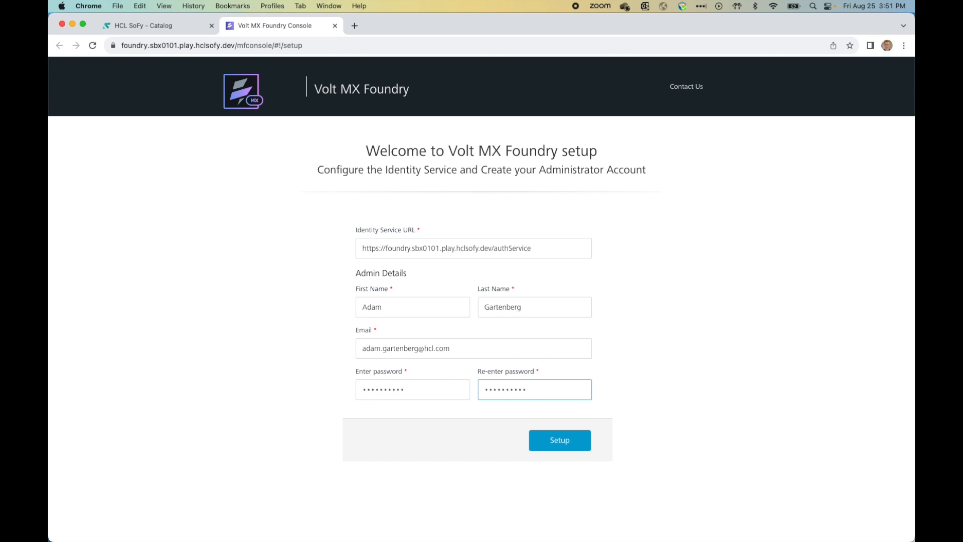
pyautogui.click(553, 440)
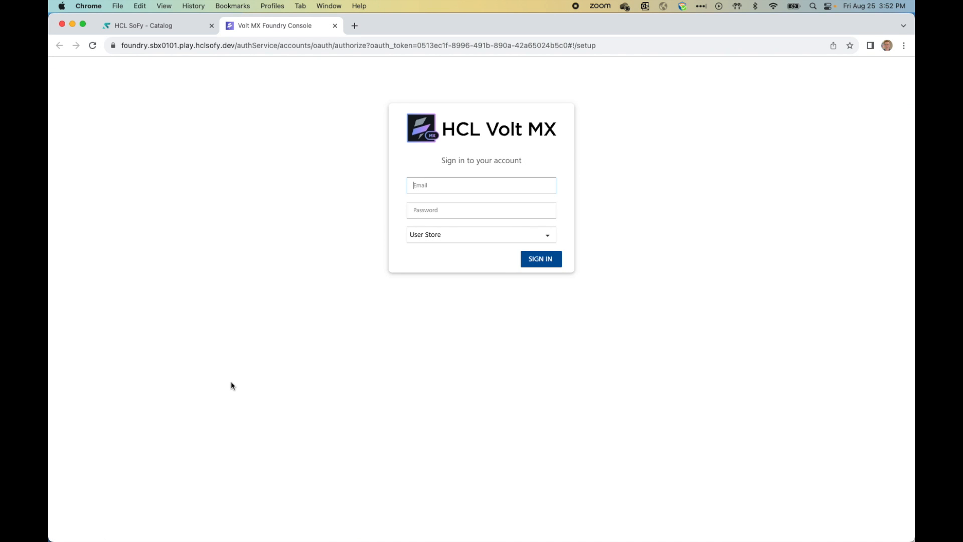
# Step: Sign in to the Foundry console with the administrator e-mail and password
pyautogui.press('Tab')
pyautogui.write('••••••')
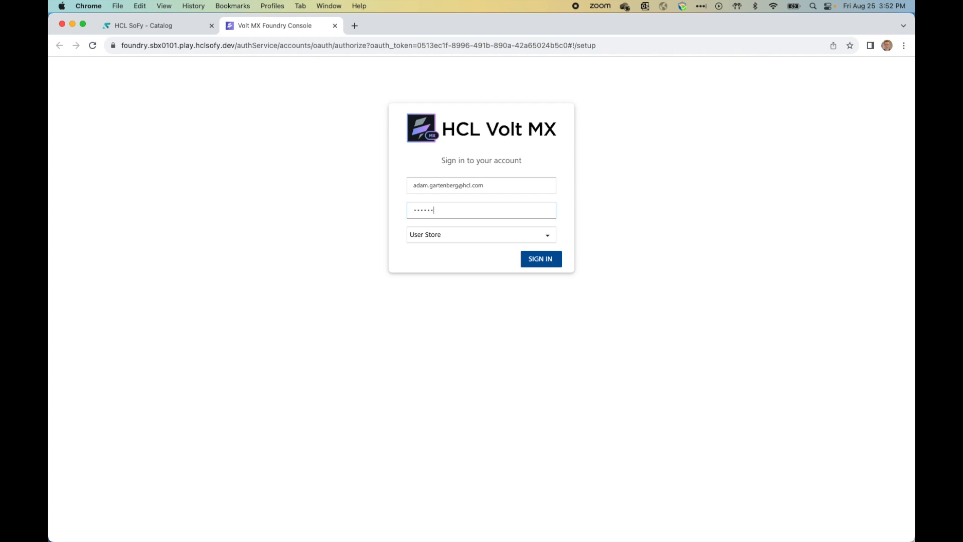
pyautogui.write('••••')
pyautogui.click(544, 260)
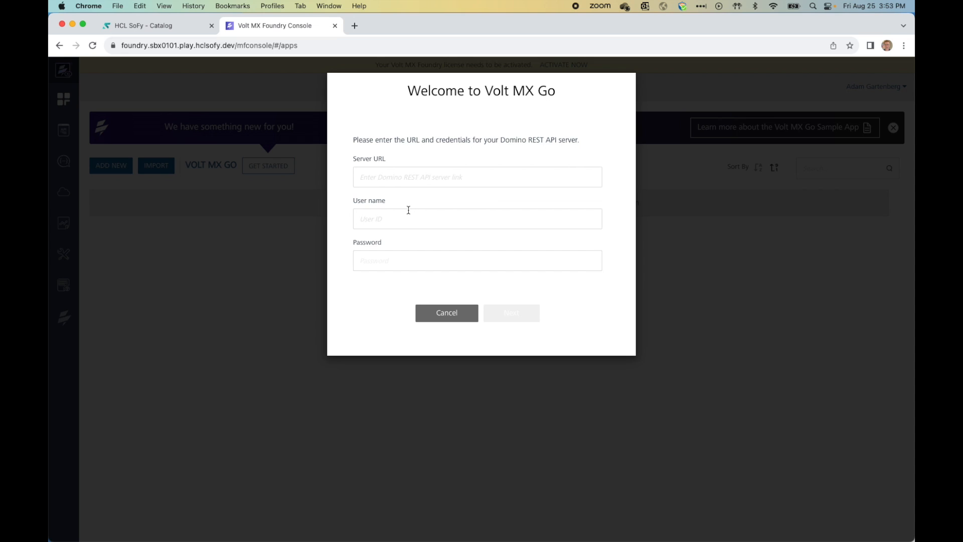
# Step: Copy the Domino REST API server address from SoFy into the Server URL field
pyautogui.click(157, 25)
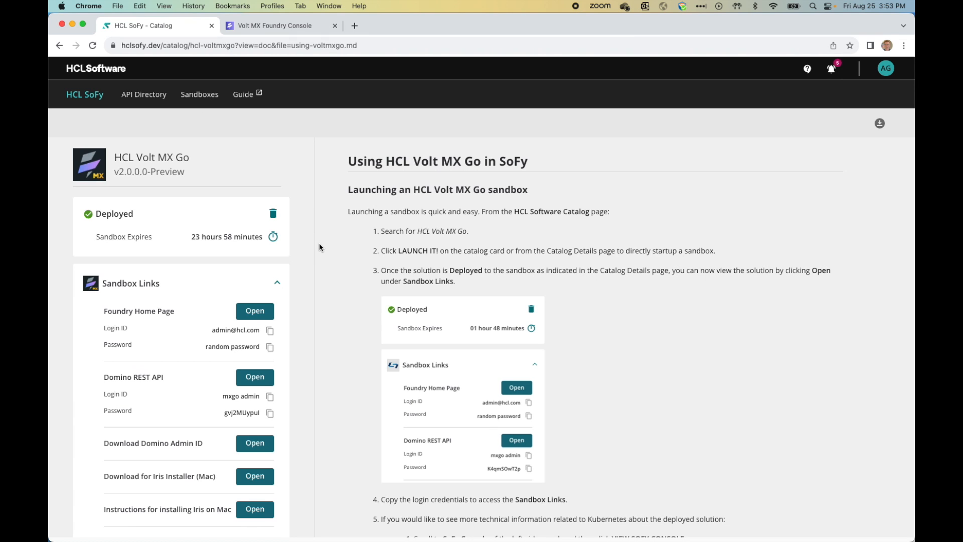
pyautogui.scroll(-2, 319, 243)
pyautogui.scroll(-3, 119, 345)
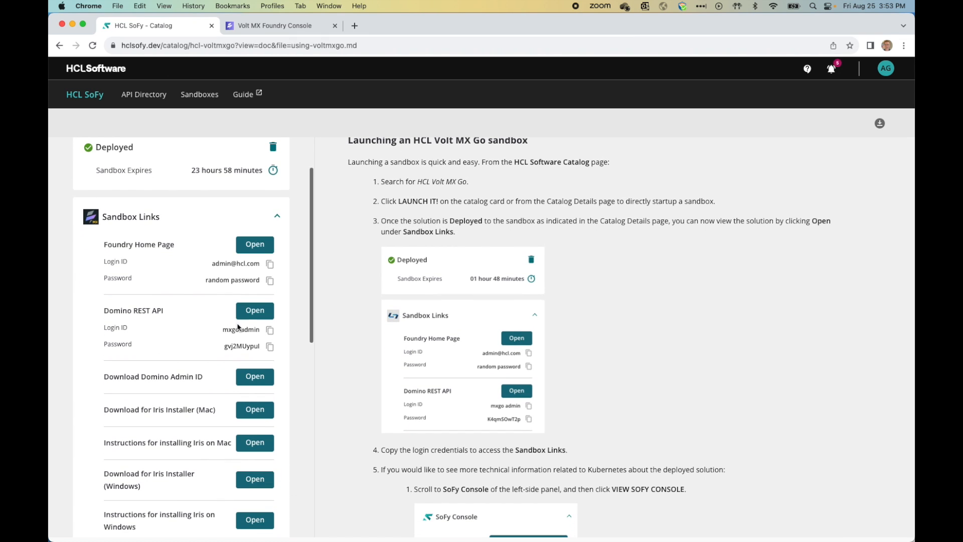
pyautogui.click(265, 314)
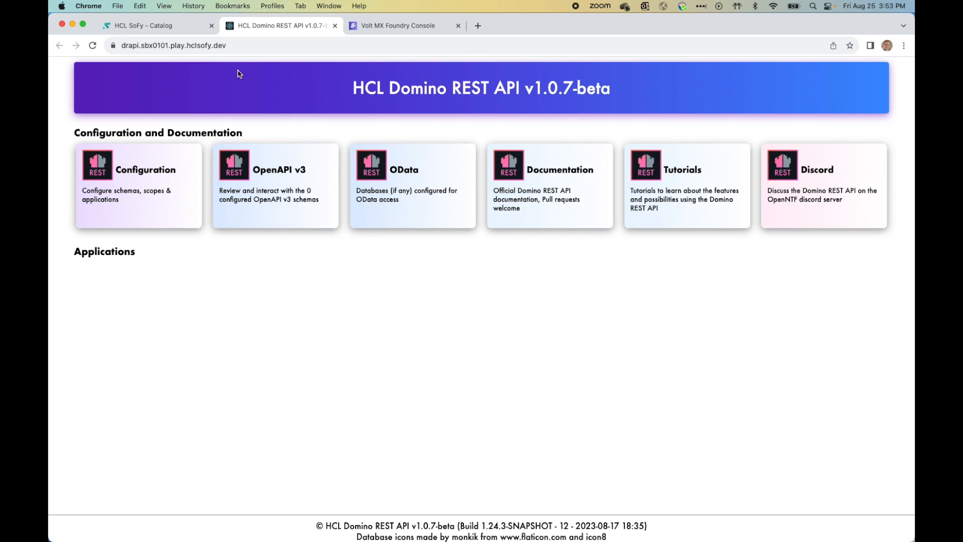
pyautogui.click(245, 46)
pyautogui.press('super+c')
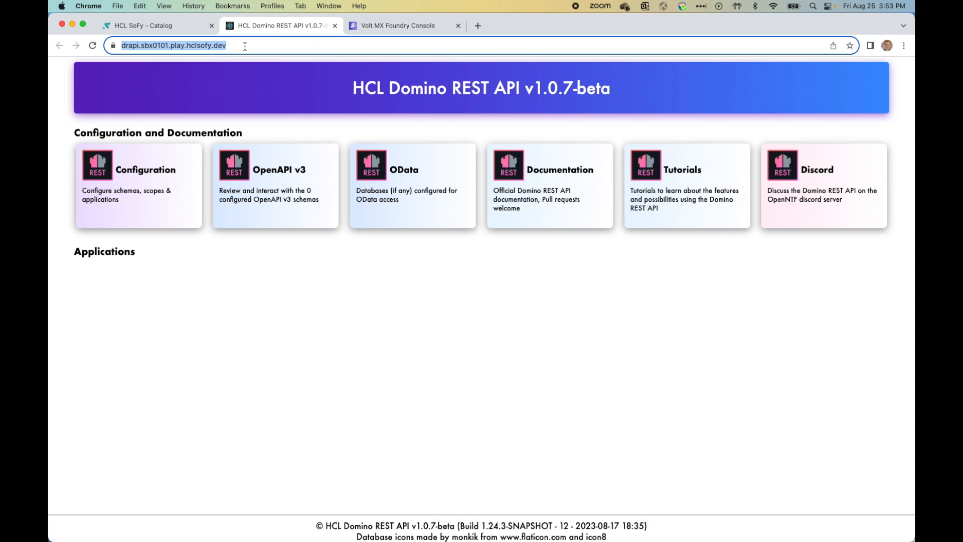
pyautogui.click(409, 26)
pyautogui.click(395, 177)
pyautogui.press('super+v')
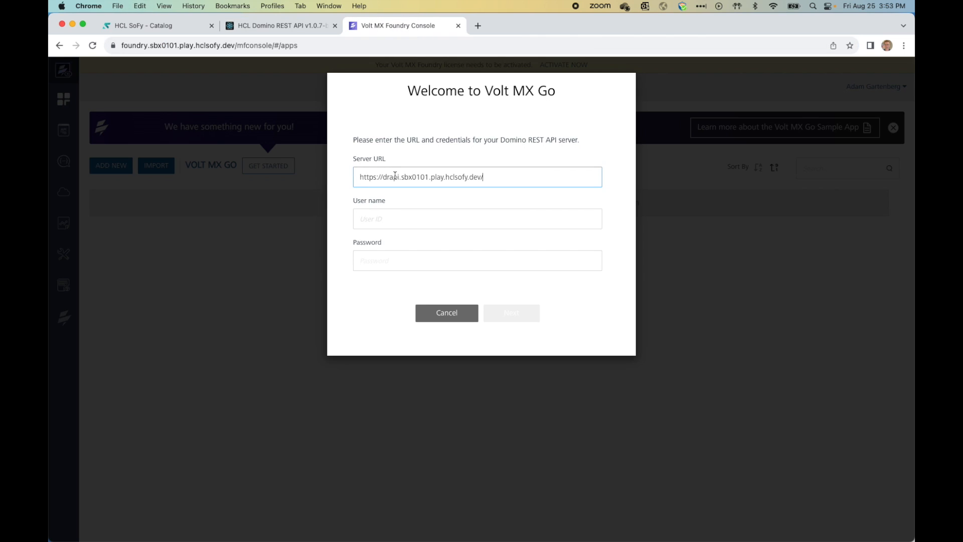
# Step: Fill the User name with the Domino REST API login ID copied from SoFy
pyautogui.click(164, 27)
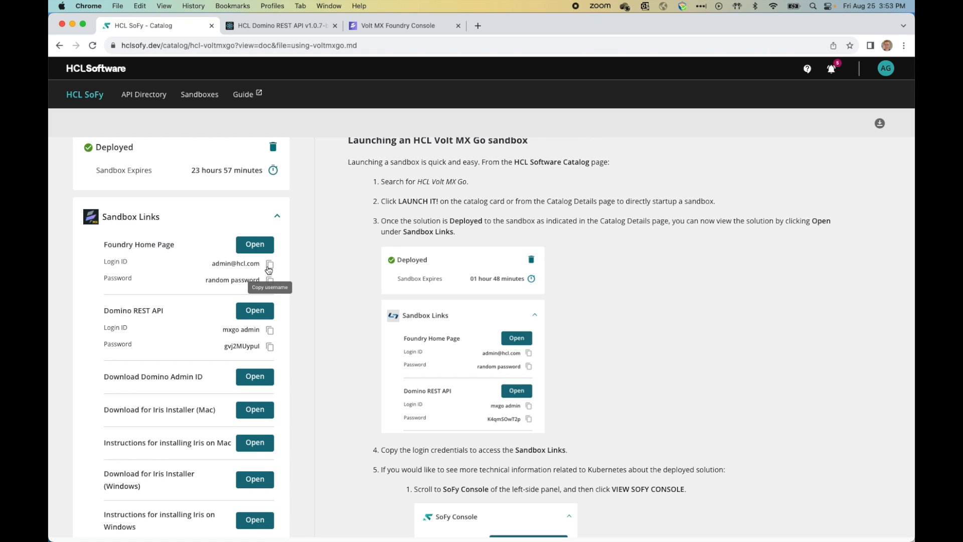
pyautogui.click(270, 331)
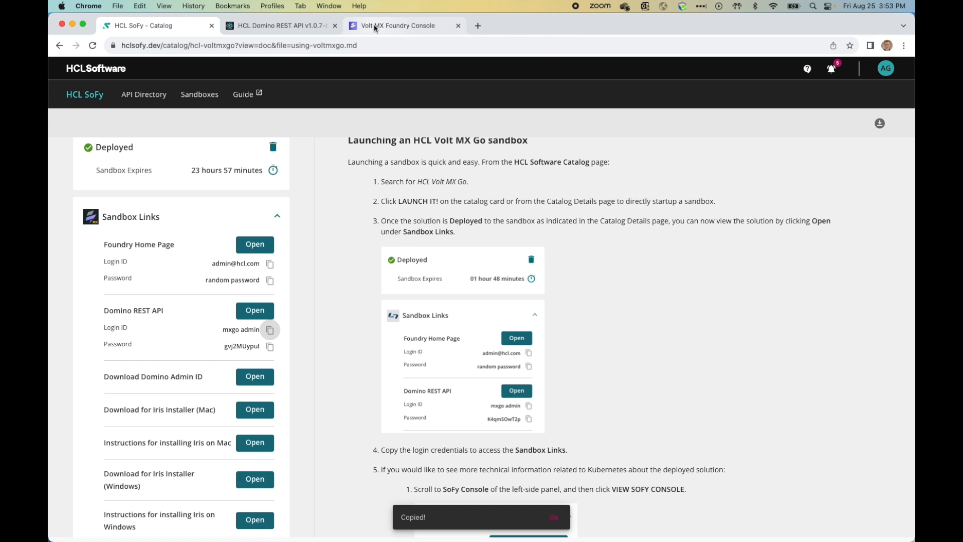
pyautogui.click(375, 25)
pyautogui.click(421, 218)
pyautogui.press('super+v')
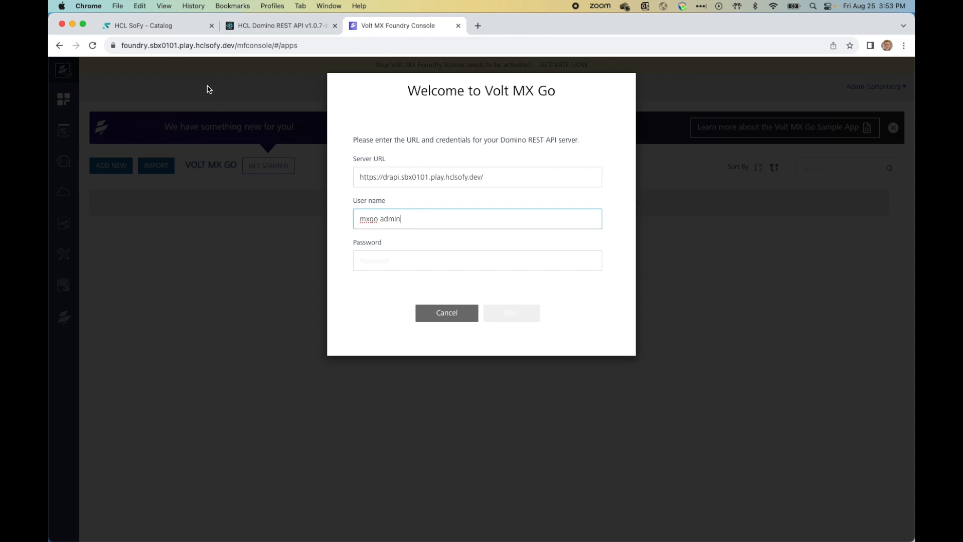
# Step: Paste the Domino REST API password from SoFy and start installing First Touch Recipes
pyautogui.click(153, 25)
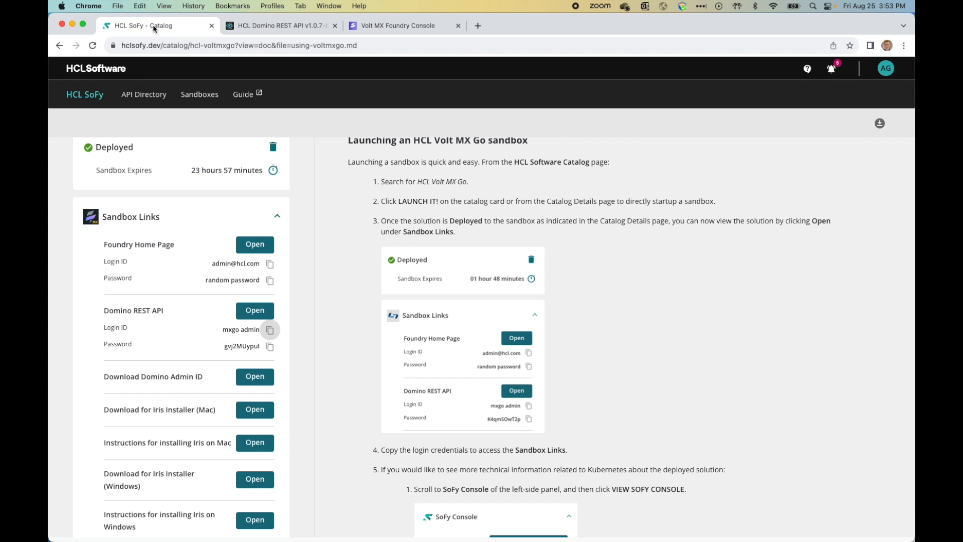
pyautogui.click(270, 346)
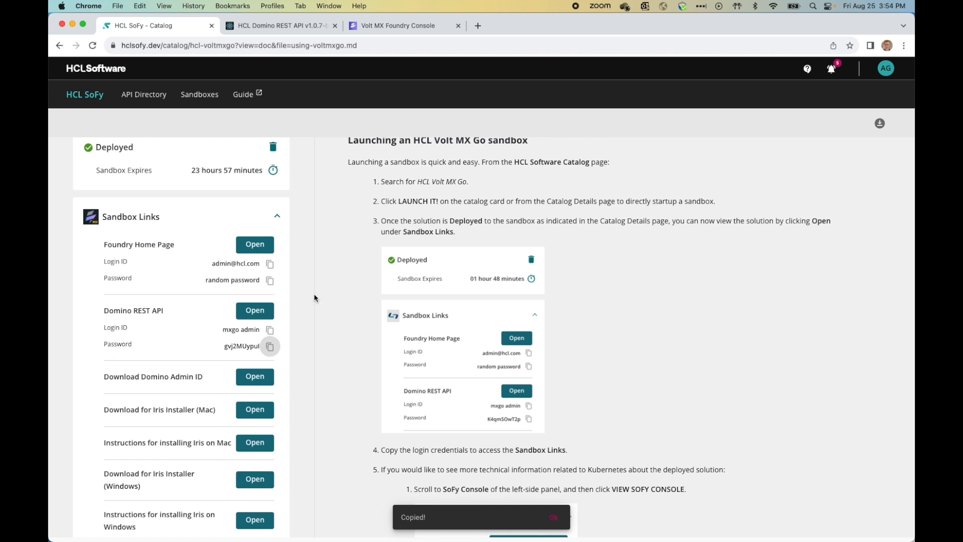
pyautogui.click(379, 25)
pyautogui.click(400, 269)
pyautogui.press('super+v')
pyautogui.click(523, 317)
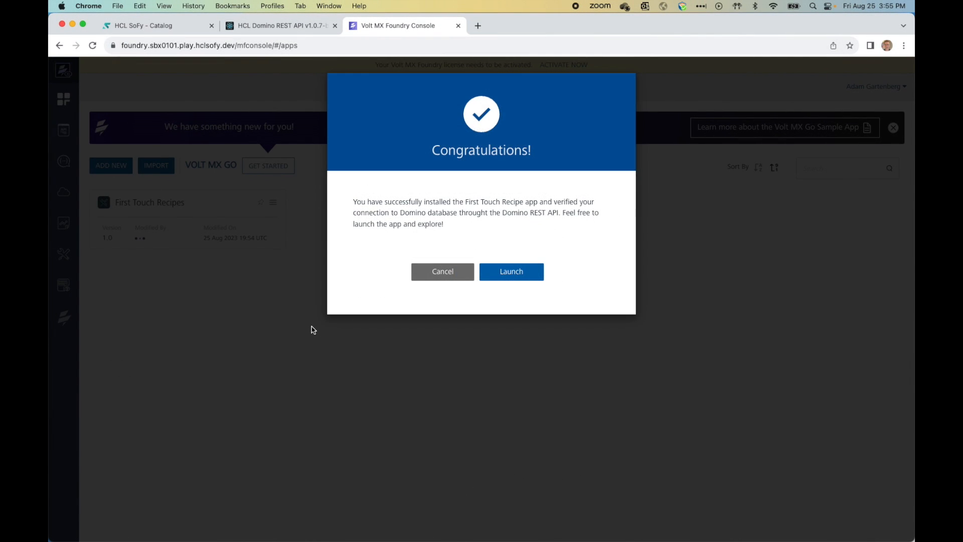
# Step: Launch the recipe app, choose Sign In, and paste the Domino REST API login ID as username
pyautogui.click(513, 277)
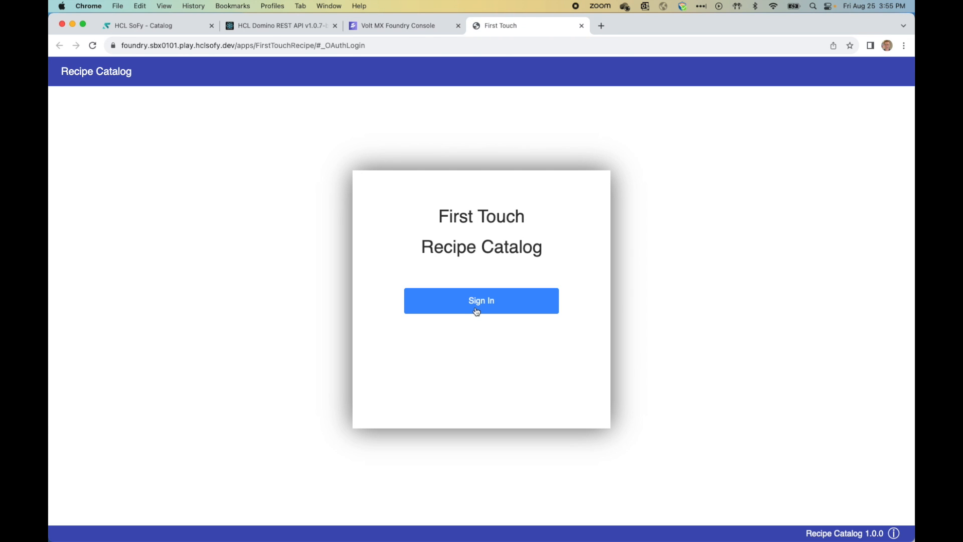
pyautogui.click(482, 304)
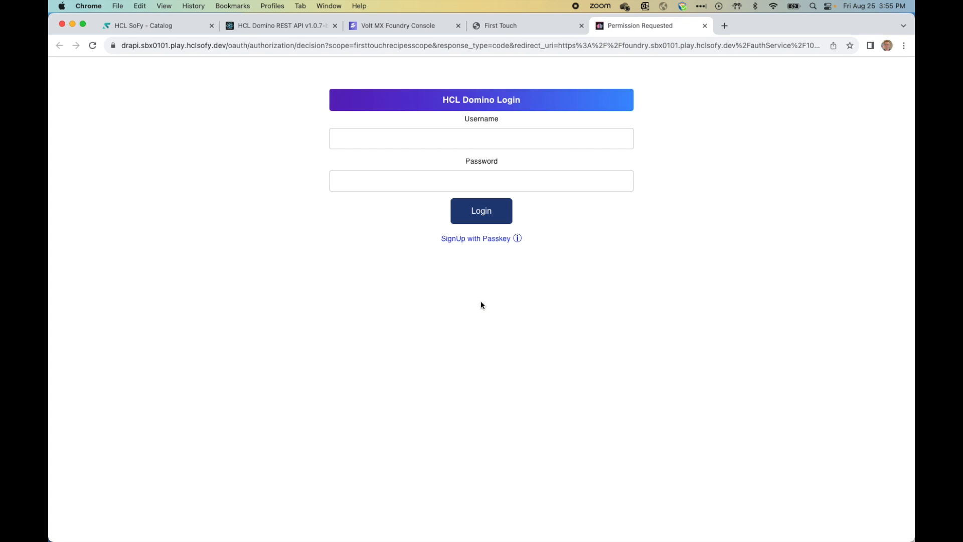
pyautogui.click(384, 141)
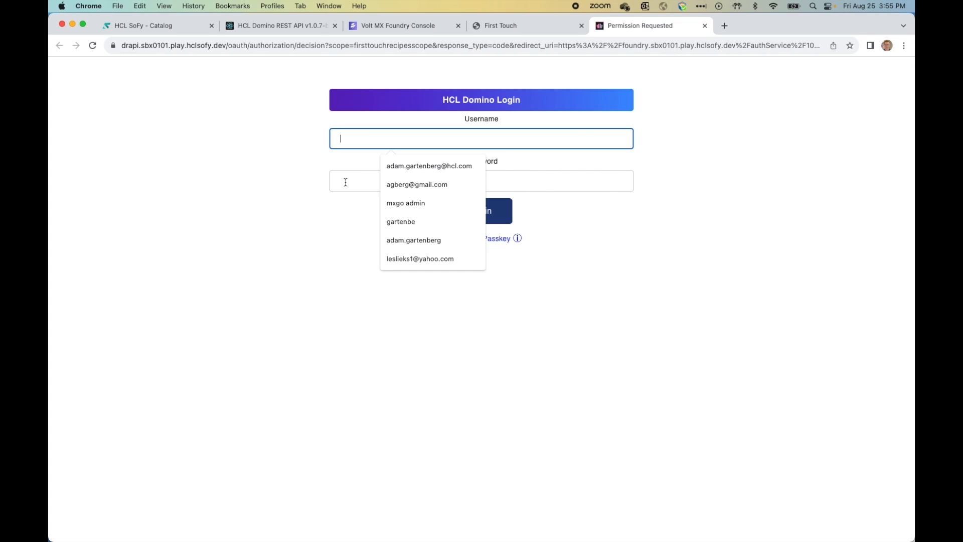
pyautogui.click(167, 26)
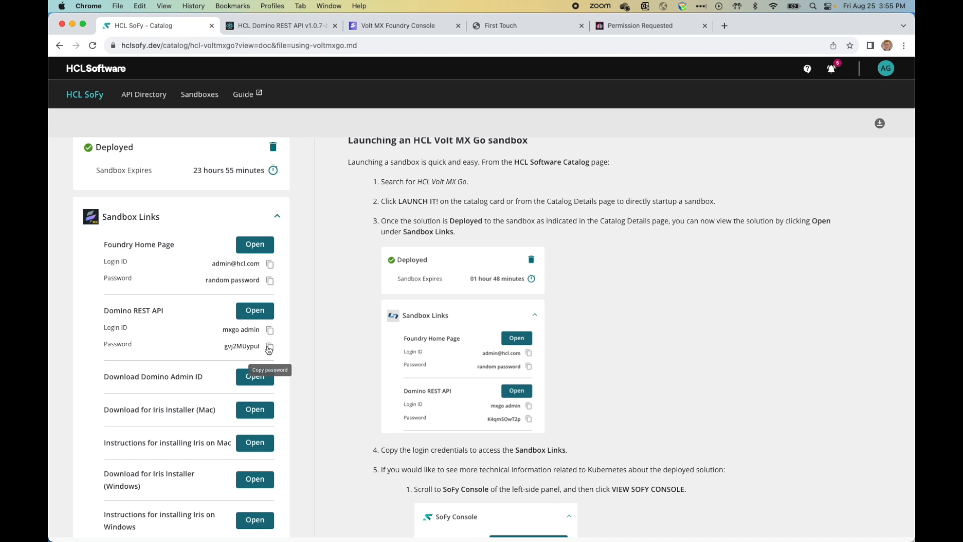
pyautogui.click(271, 334)
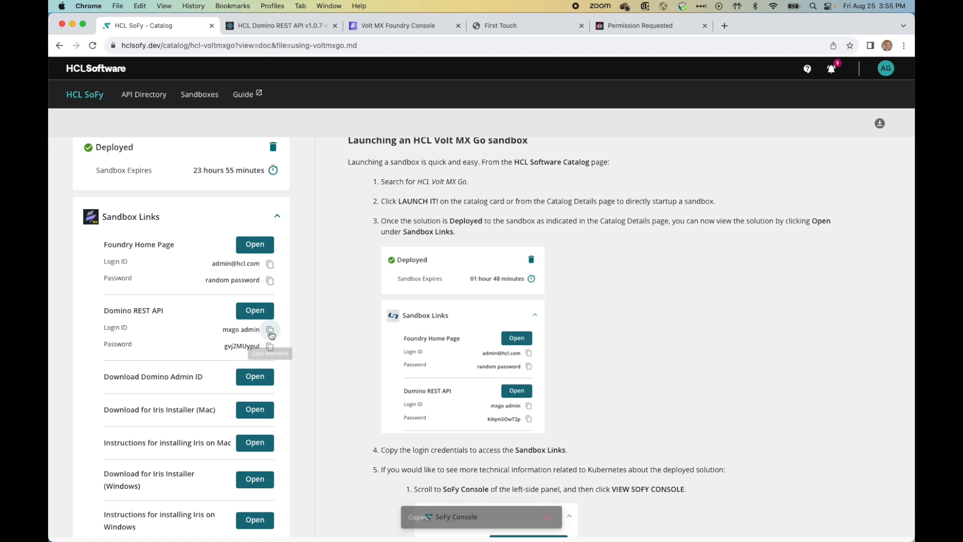
pyautogui.click(640, 29)
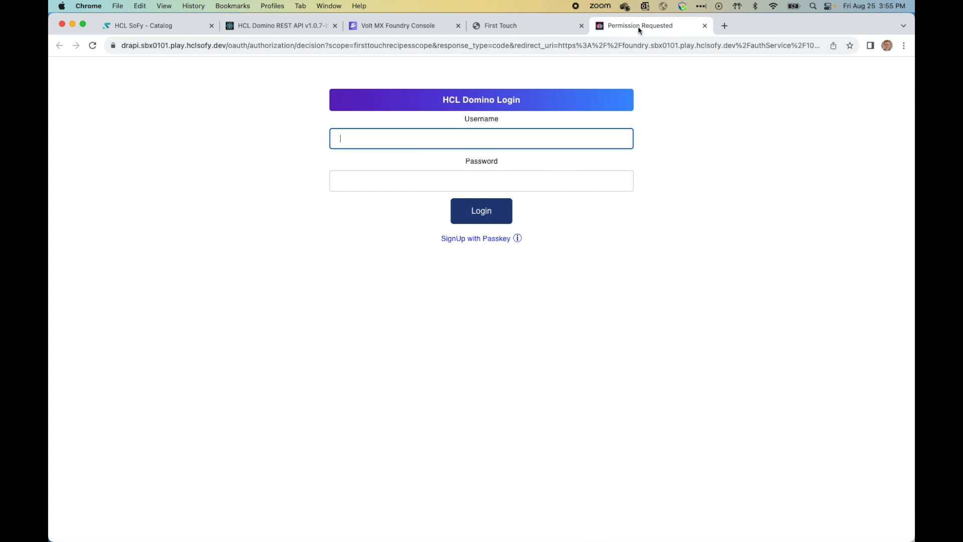
pyautogui.press('super+v')
# Step: Paste the Domino REST API password, log in, and allow the app access
pyautogui.click(387, 182)
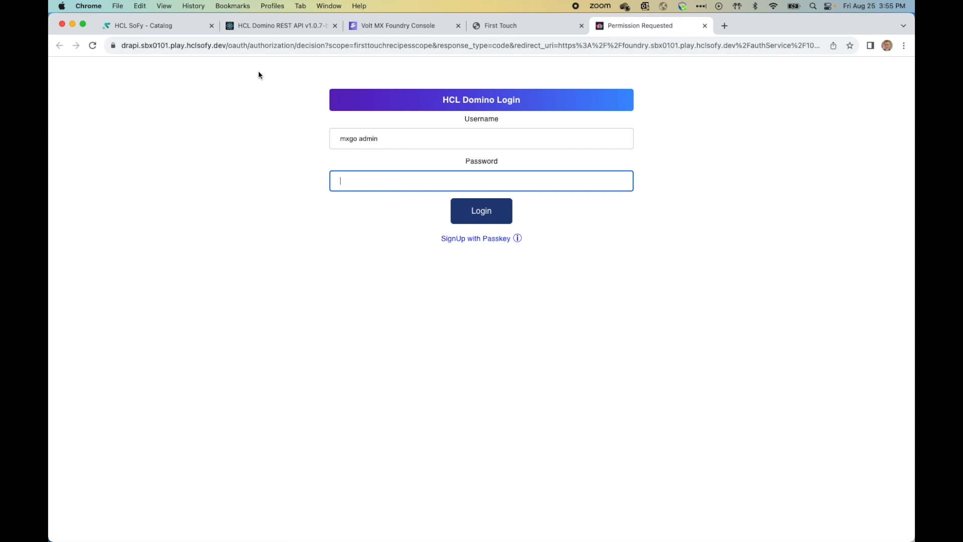
pyautogui.click(143, 29)
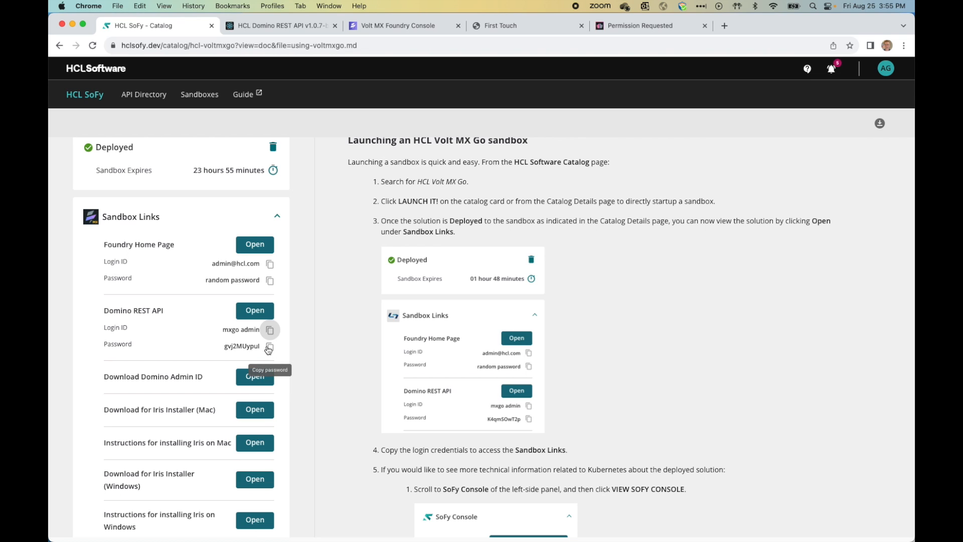
pyautogui.click(270, 347)
pyautogui.click(625, 26)
pyautogui.press('super+v')
pyautogui.click(482, 213)
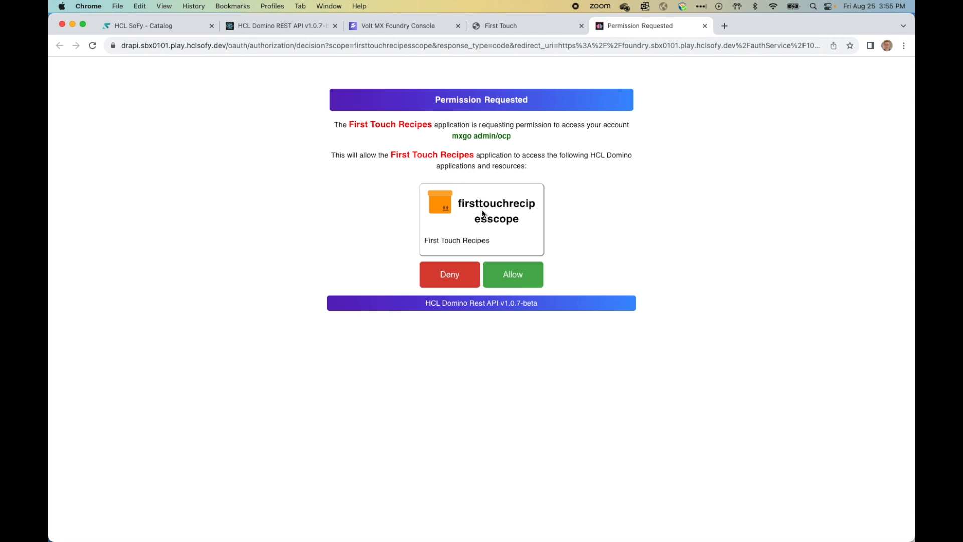
pyautogui.click(517, 280)
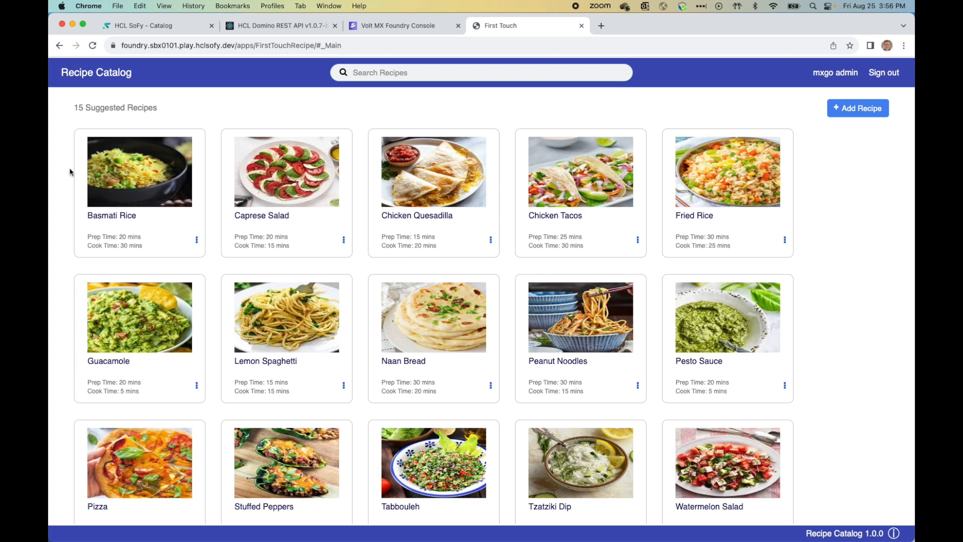
# Step: Search recipes for 'lemon', clear the search, and open the Basmati Rice recipe
pyautogui.click(415, 74)
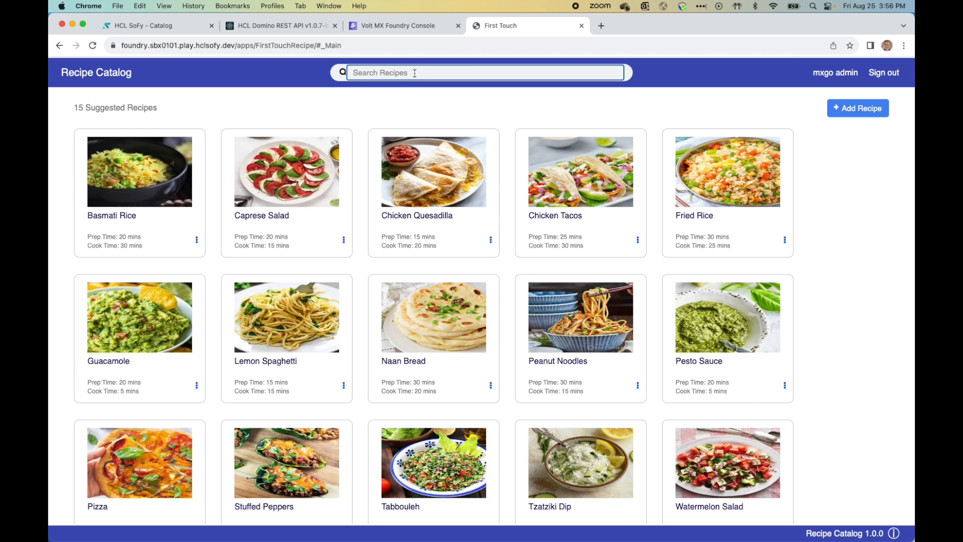
pyautogui.write('lemon')
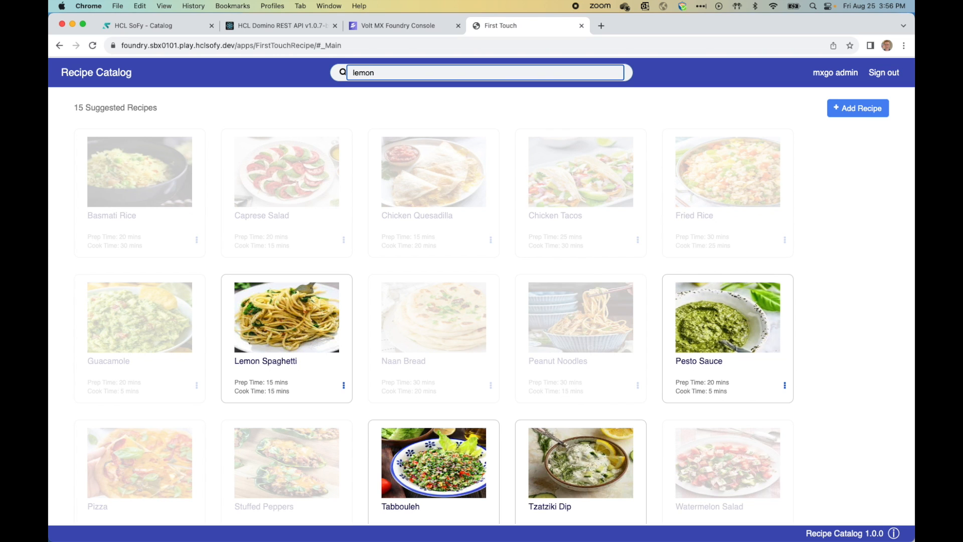
pyautogui.moveTo(387, 71); pyautogui.dragTo(309, 71)
pyautogui.press('BackSpace')
pyautogui.click(149, 167)
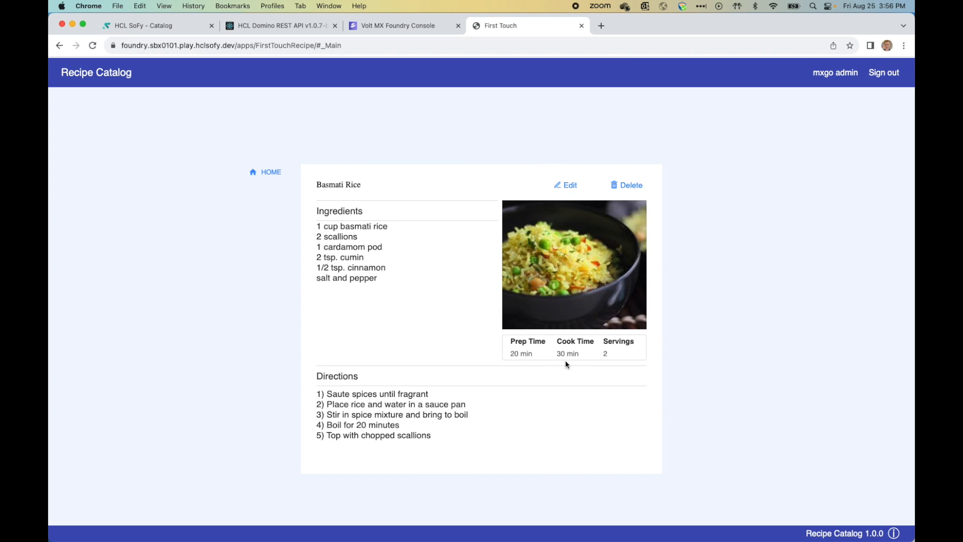
# Step: Rename the recipe to 'Thai Basmati Rice', change prep time from 20 to 30, and update it
pyautogui.click(565, 185)
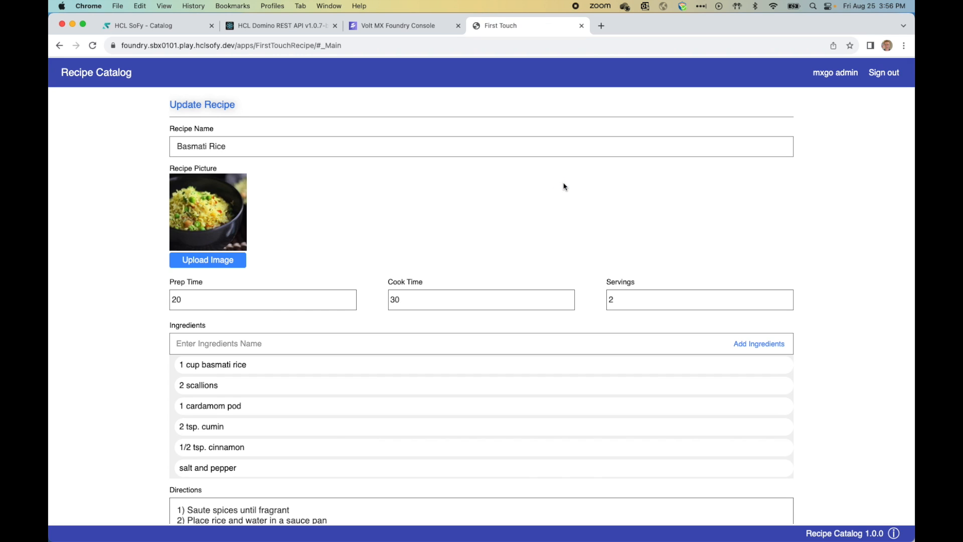
pyautogui.click(176, 146)
pyautogui.write('Thai')
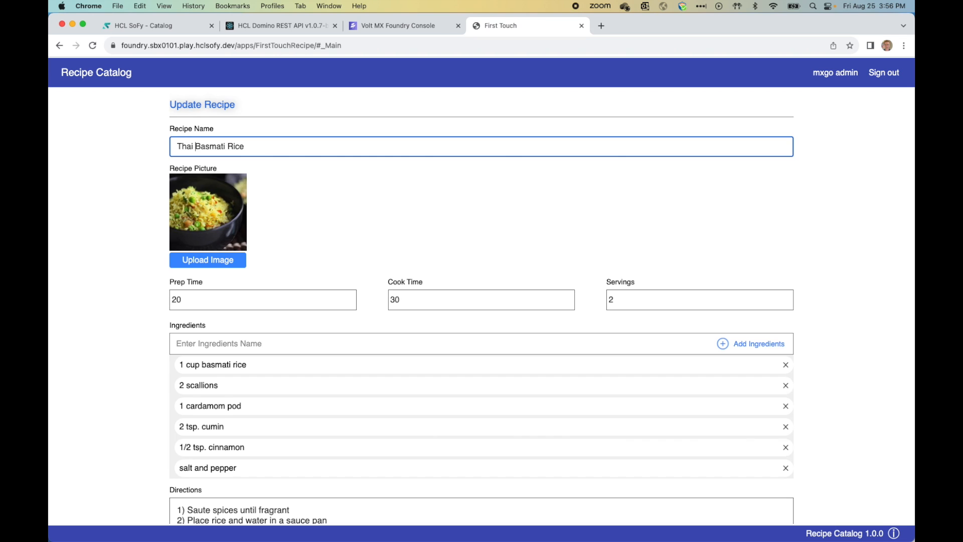
pyautogui.moveTo(215, 300); pyautogui.dragTo(176, 299)
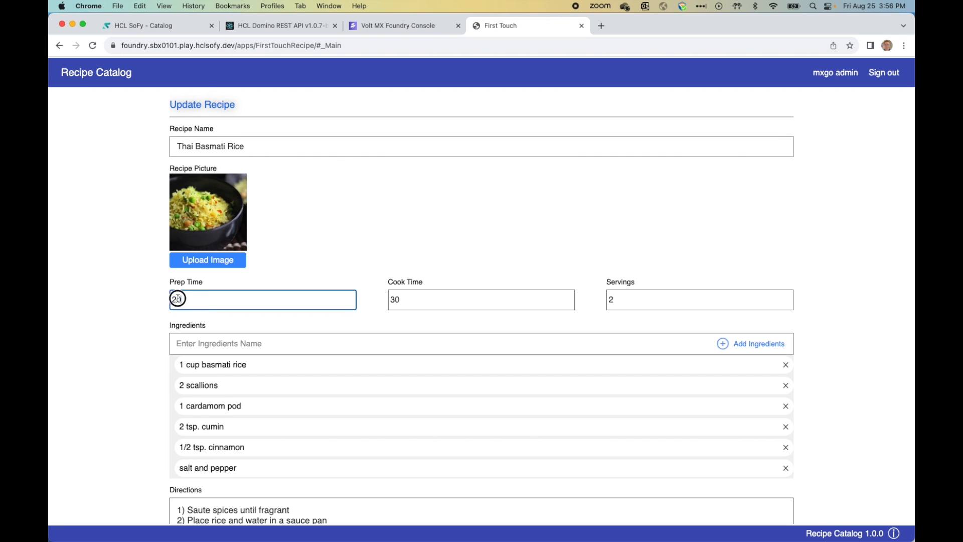
pyautogui.write('30')
pyautogui.click(89, 287)
pyautogui.scroll(-3, 90, 292)
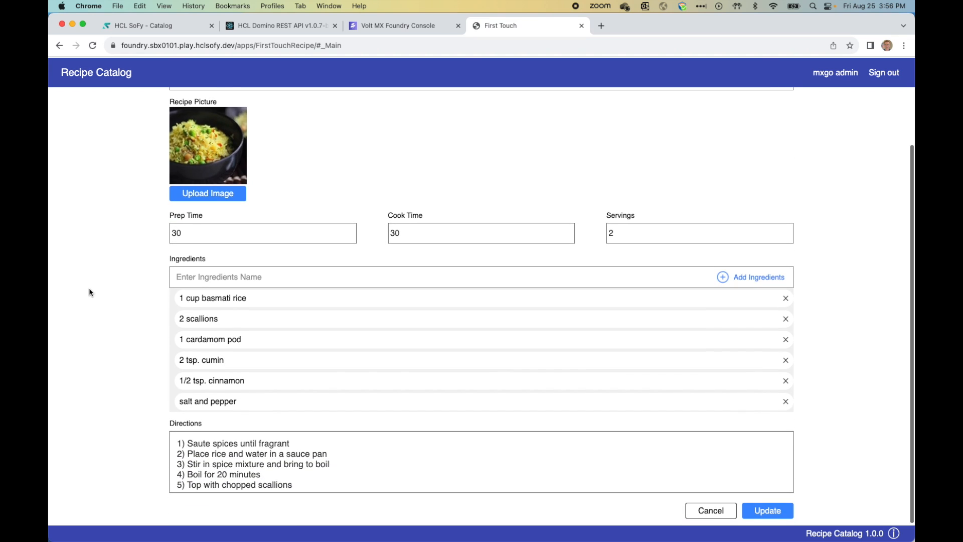
pyautogui.click(770, 512)
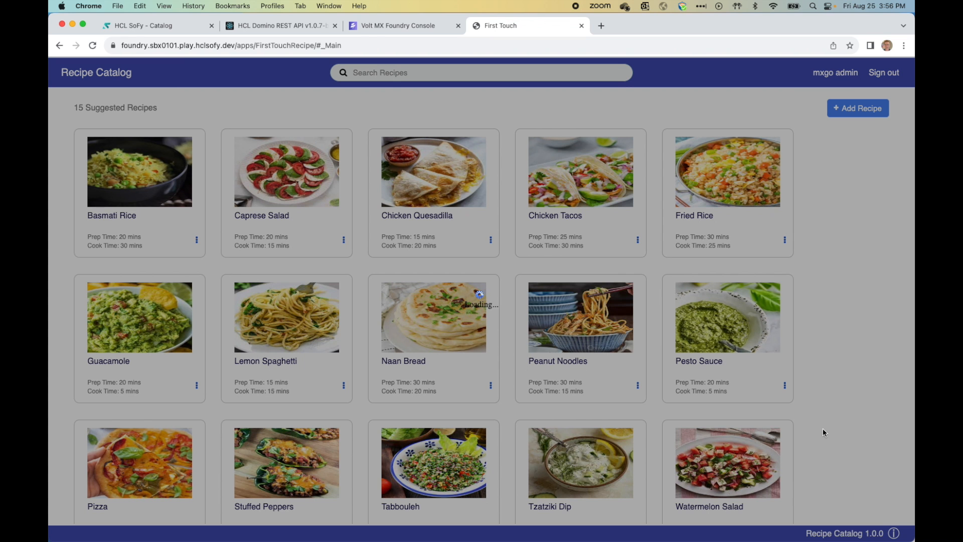
# Step: Delete the Caprese Salad recipe from its options menu and confirm the deletion
pyautogui.scroll(-2, 552, 401)
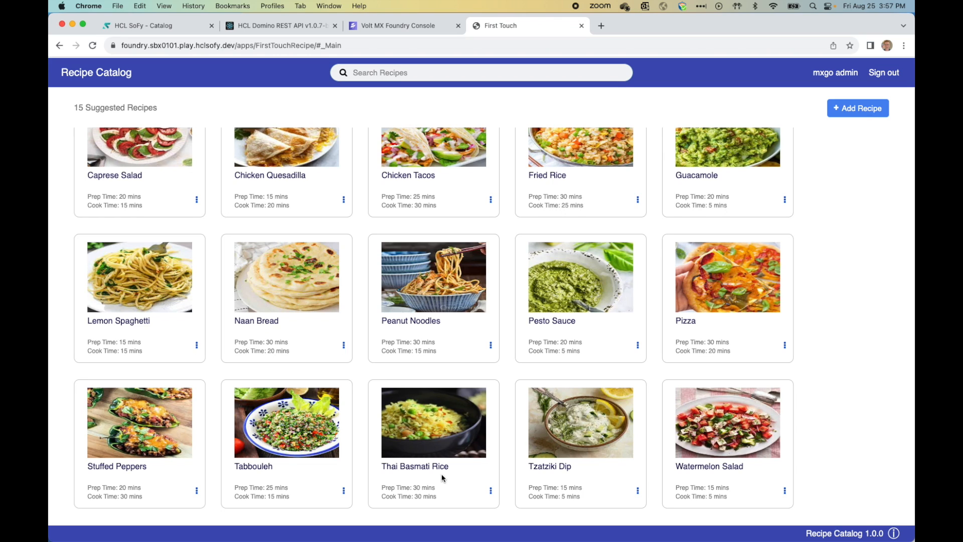
pyautogui.scroll(2, 429, 438)
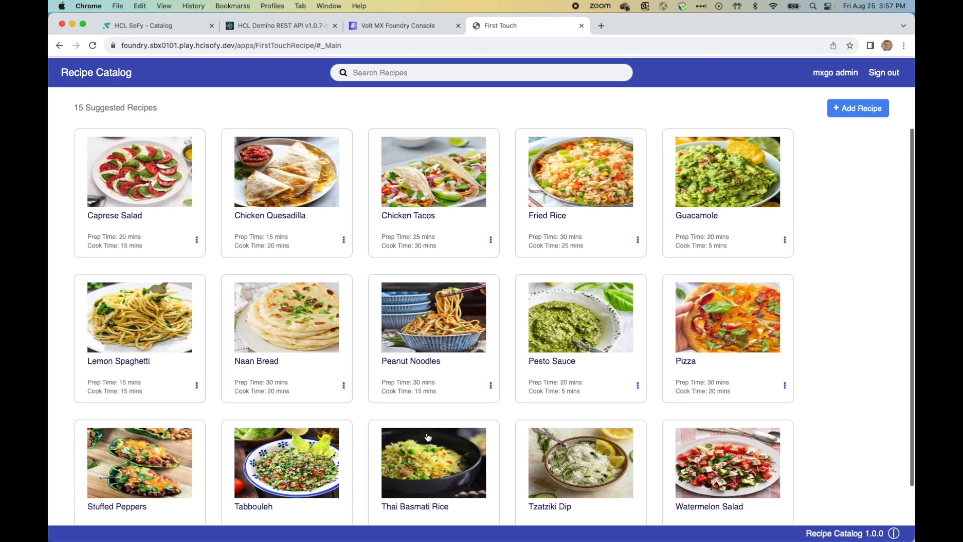
pyautogui.click(197, 240)
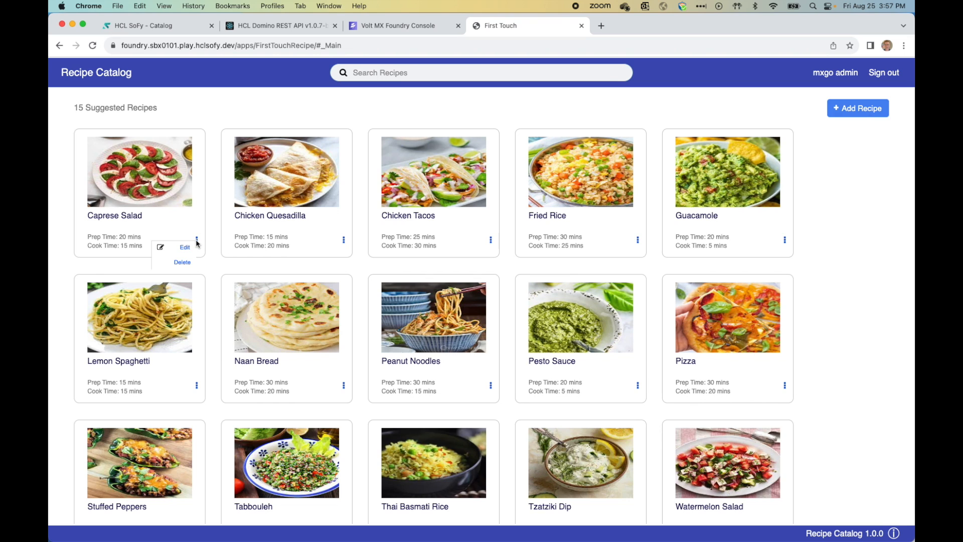
pyautogui.click(181, 263)
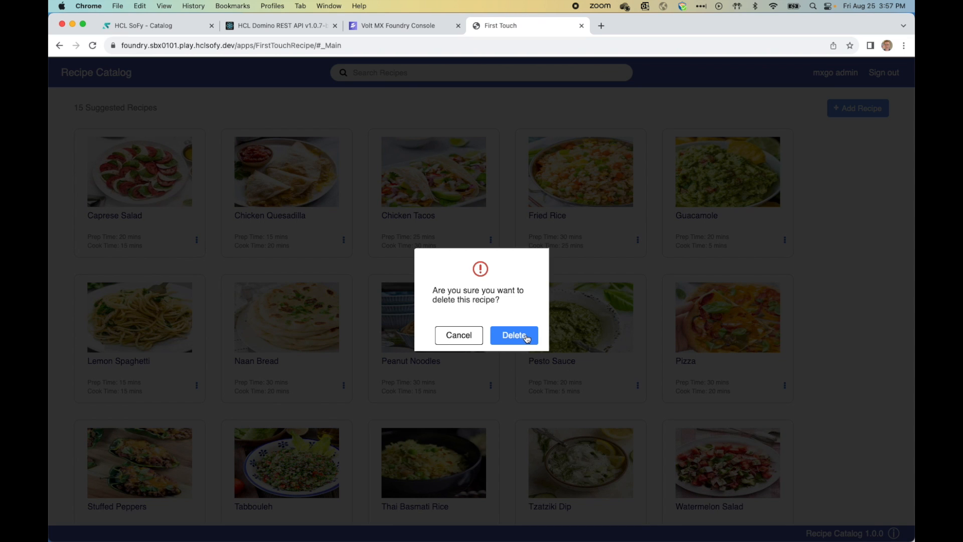
pyautogui.click(526, 336)
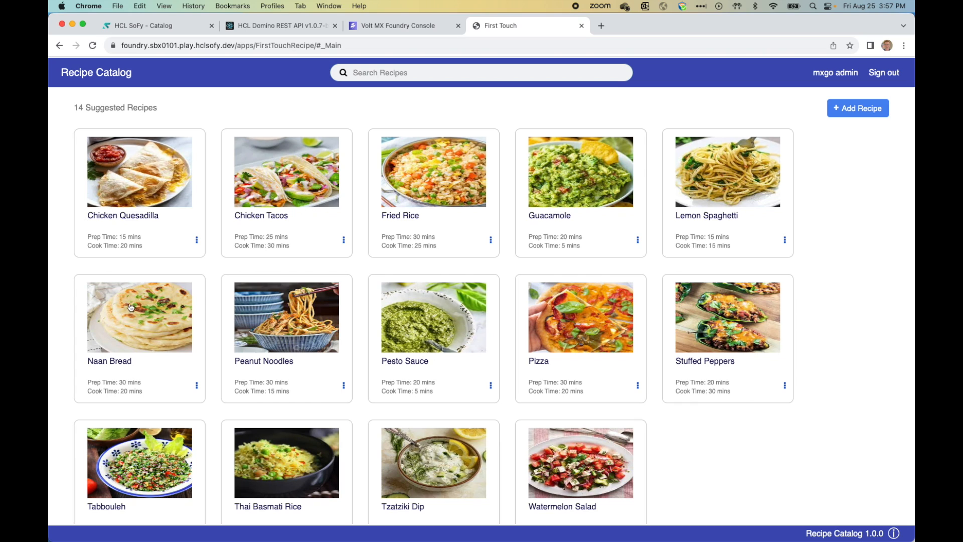
pyautogui.click(859, 109)
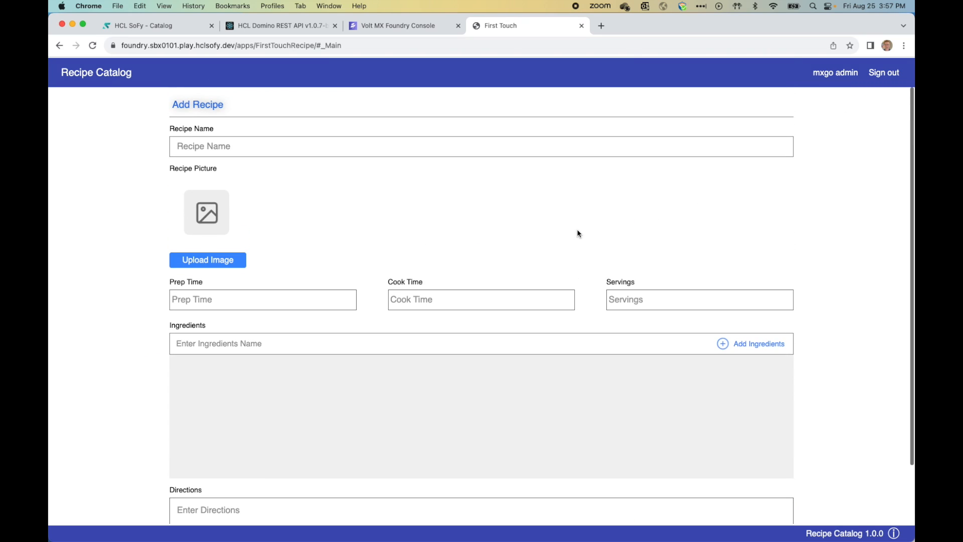
pyautogui.scroll(-3, 322, 236)
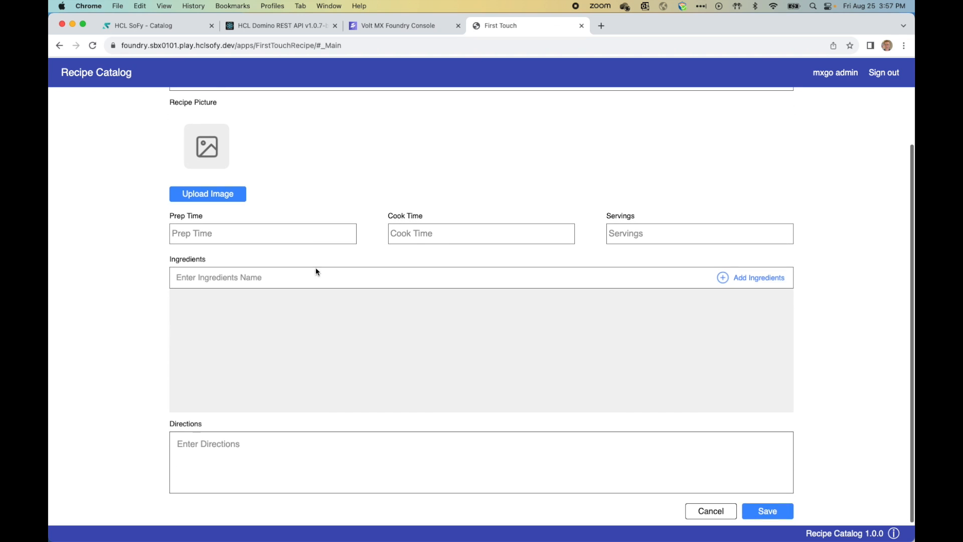
pyautogui.click(714, 513)
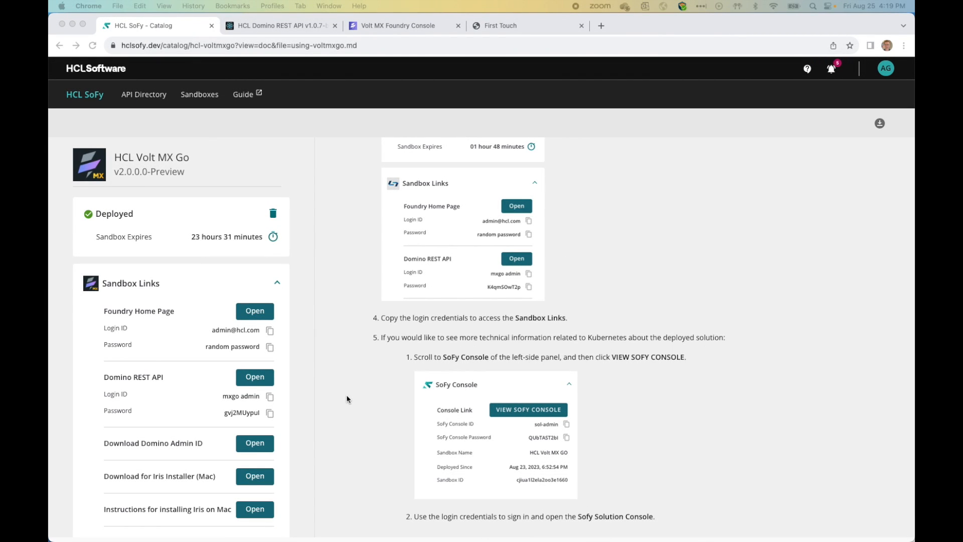
# Step: Start the Domino Admin ID download and copy the Domino REST API password from SoFy
pyautogui.scroll(-2, 347, 398)
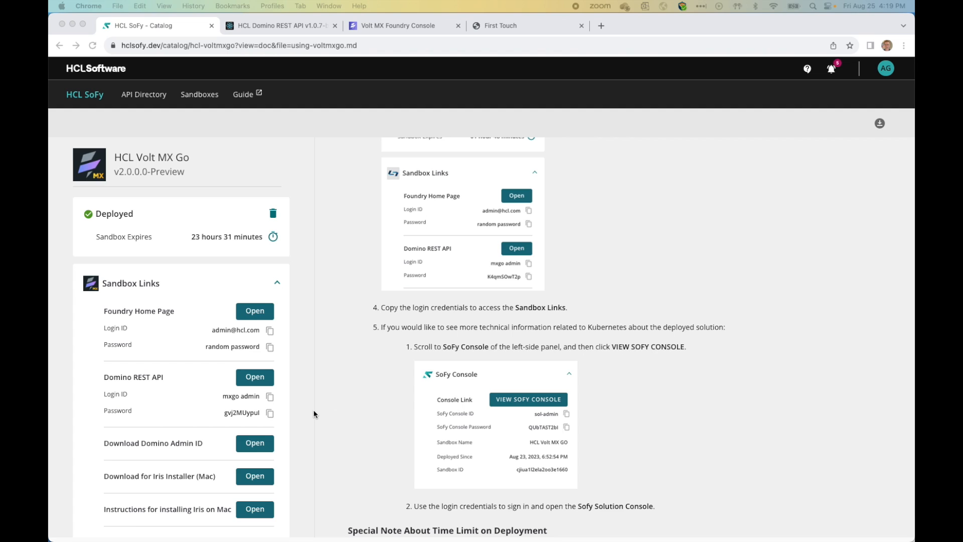
pyautogui.click(253, 447)
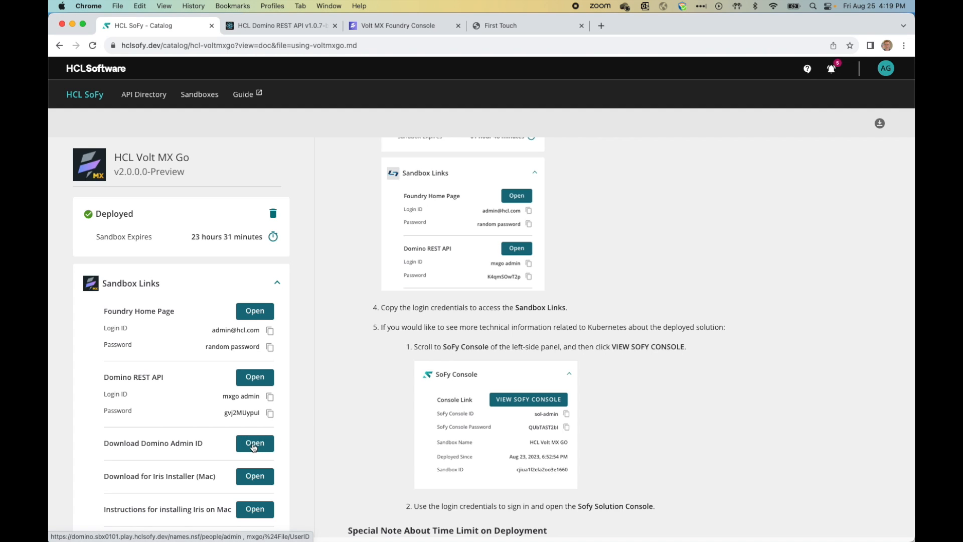
pyautogui.click(253, 446)
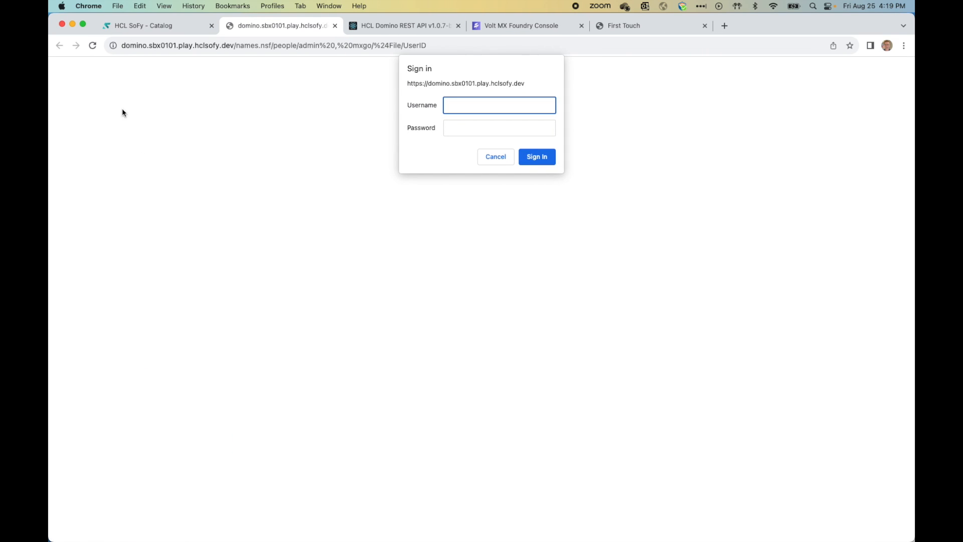
pyautogui.click(152, 26)
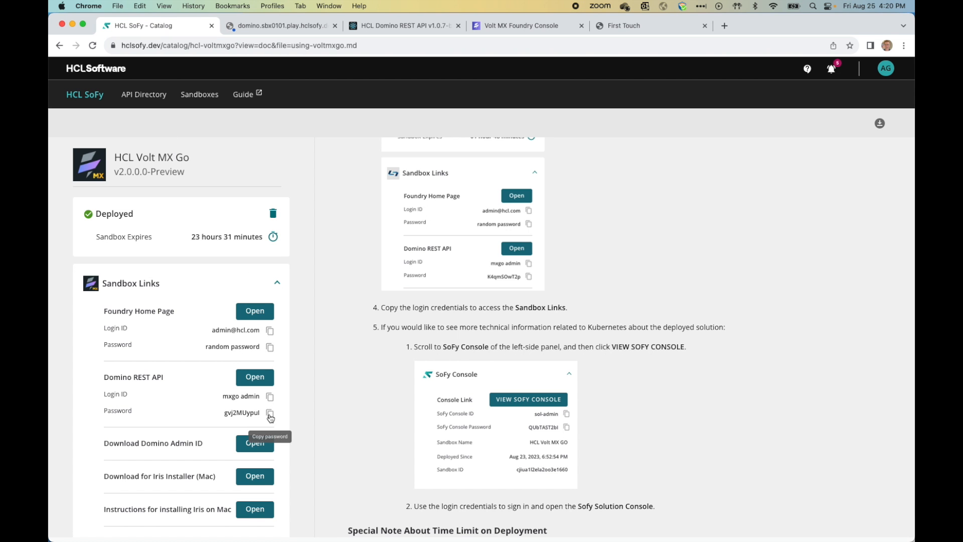
pyautogui.click(270, 415)
pyautogui.click(279, 26)
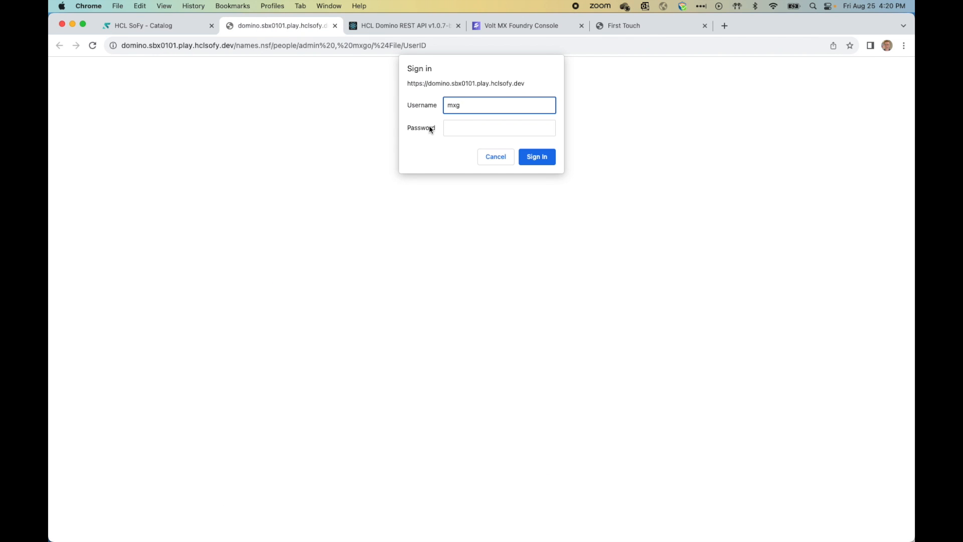
# Step: Sign in with the admin login ID and pasted password, then save the UserID file
pyautogui.write('mxgo admin')
pyautogui.press('Tab')
pyautogui.press('super+v')
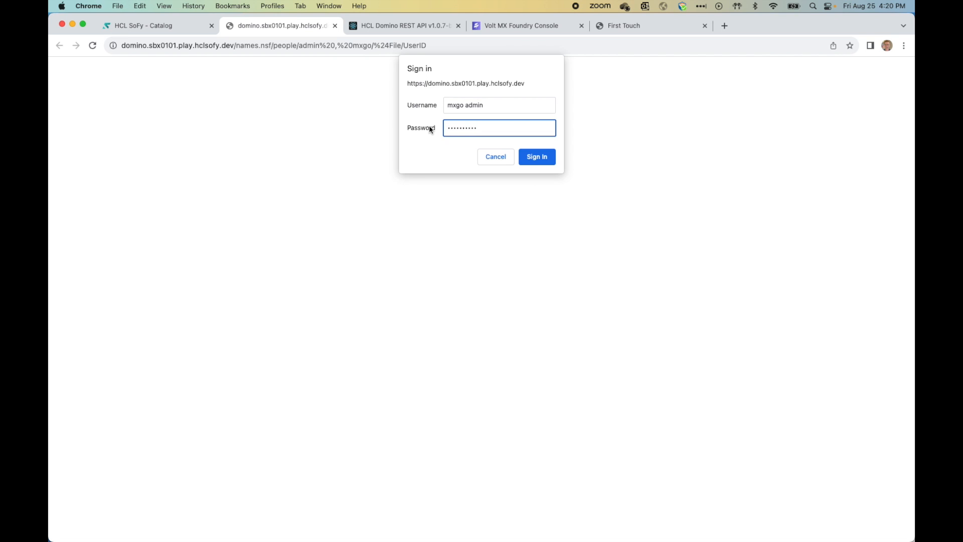
pyautogui.click(535, 156)
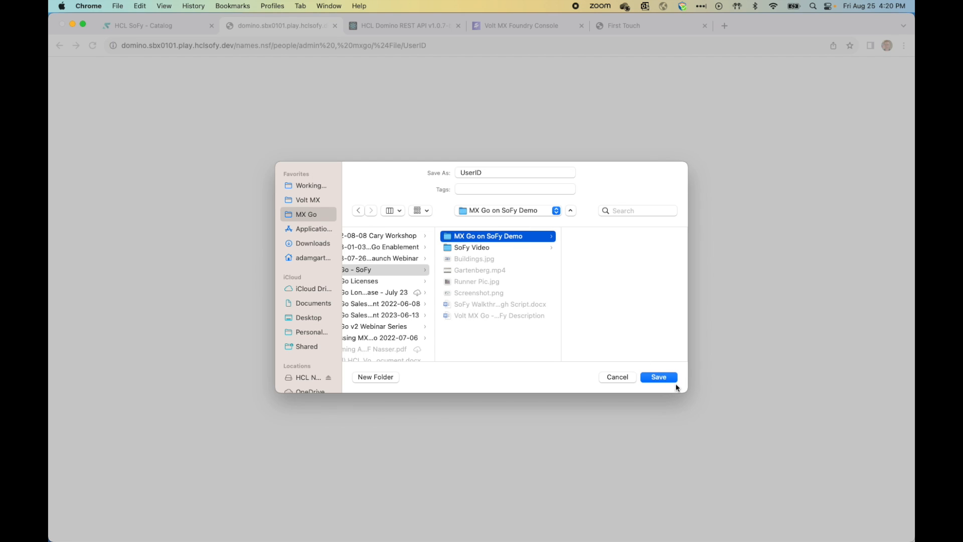
pyautogui.click(661, 377)
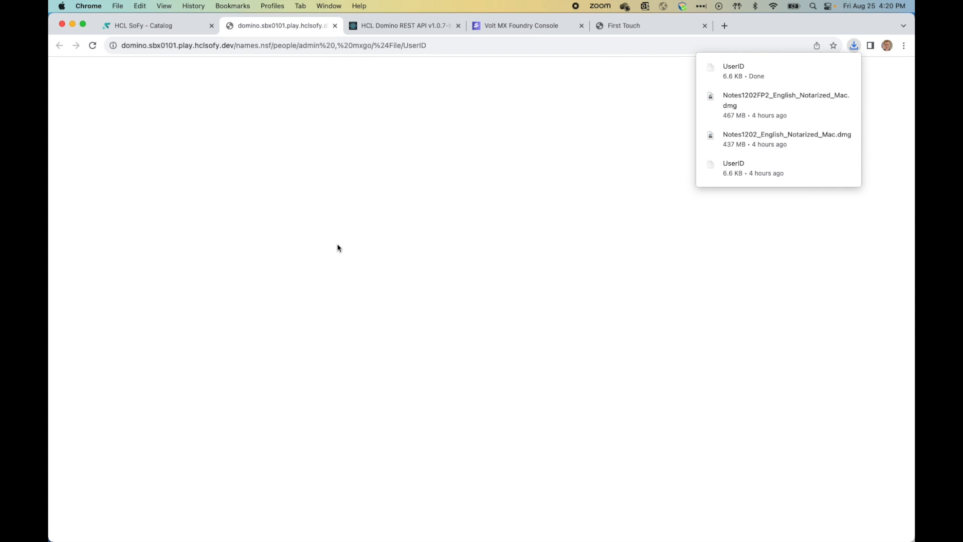
pyautogui.press('super+space')
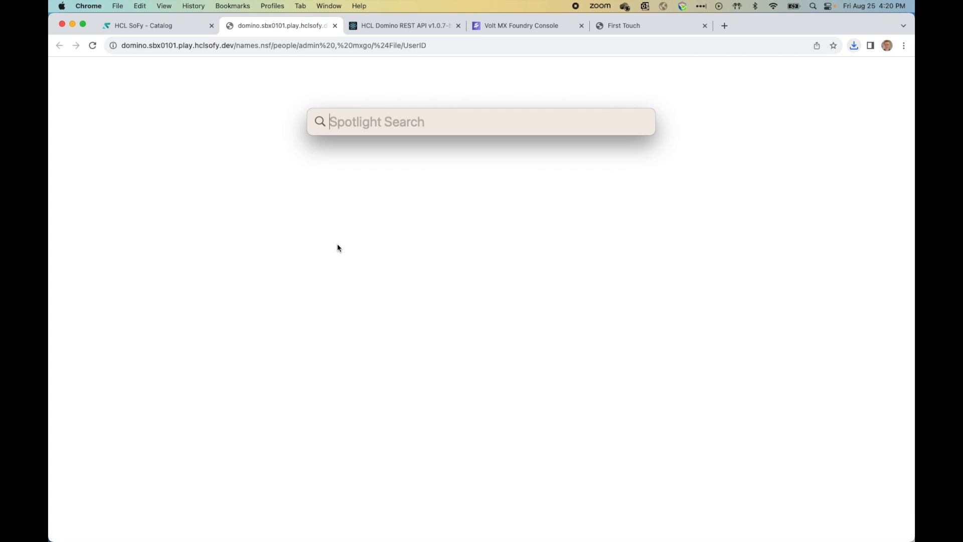
# Step: Launch HCL Notes and log in with the admin ID's password copied from SoFy
pyautogui.write('Notes')
pyautogui.press('Return')
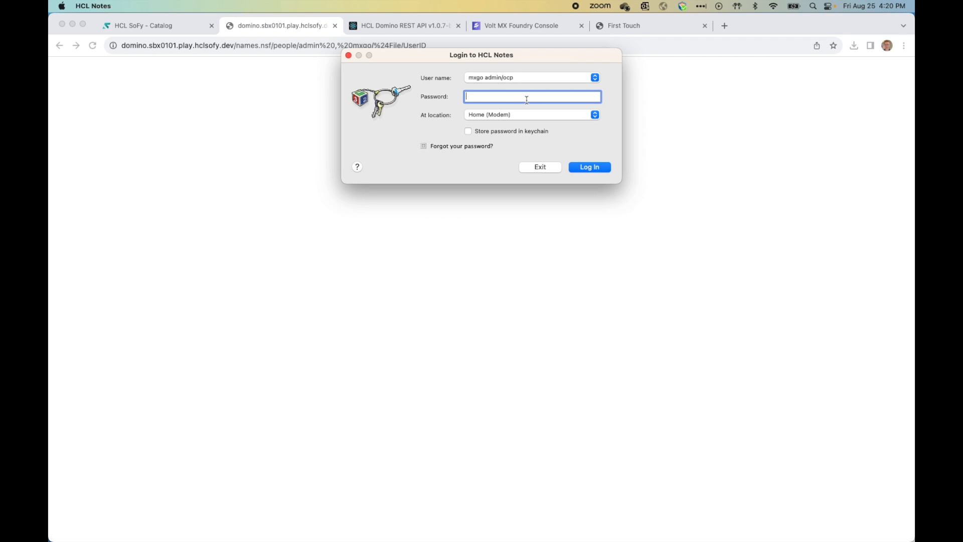
pyautogui.click(162, 24)
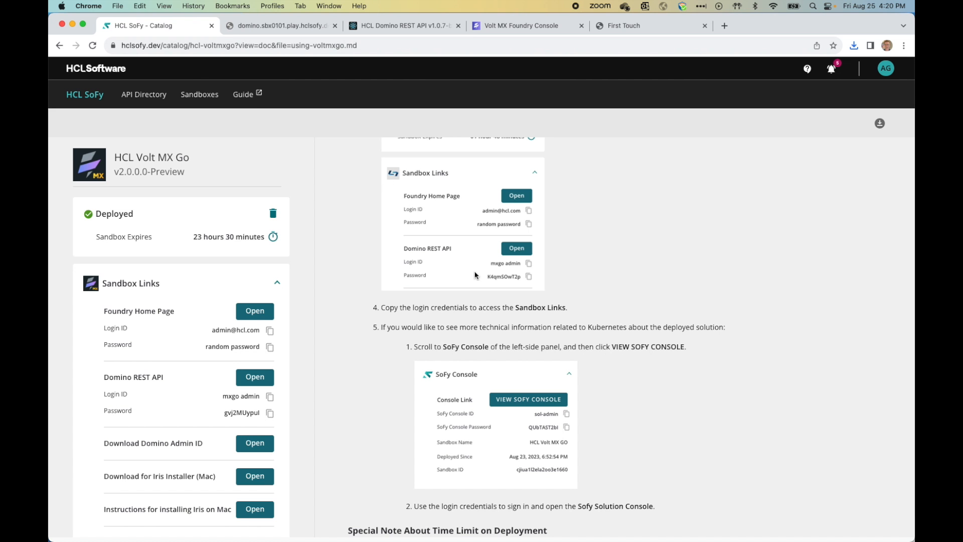
pyautogui.press('super+Tab')
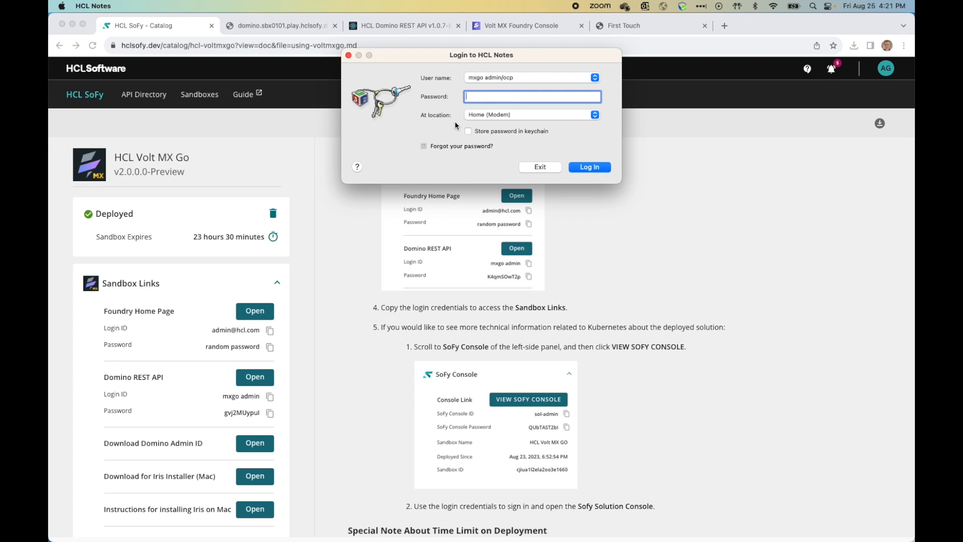
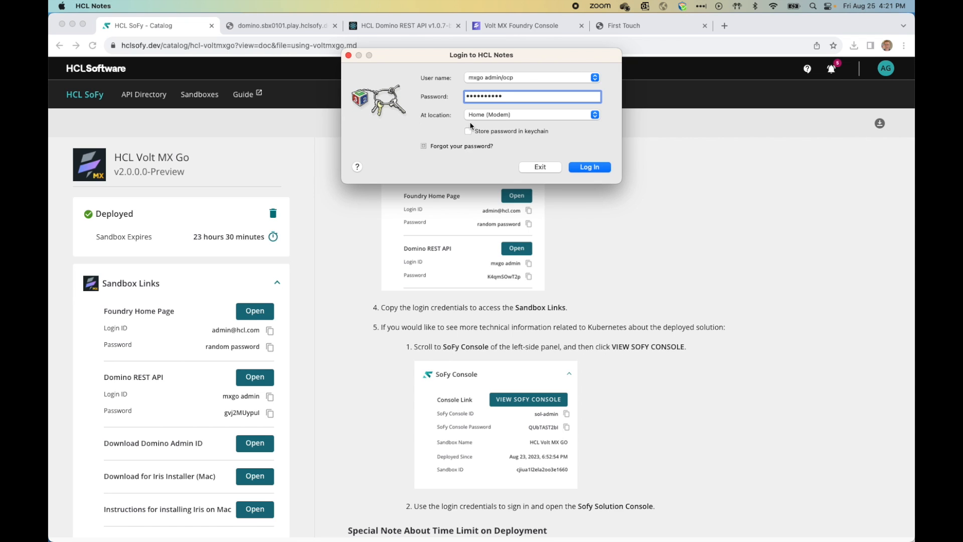
pyautogui.click(603, 169)
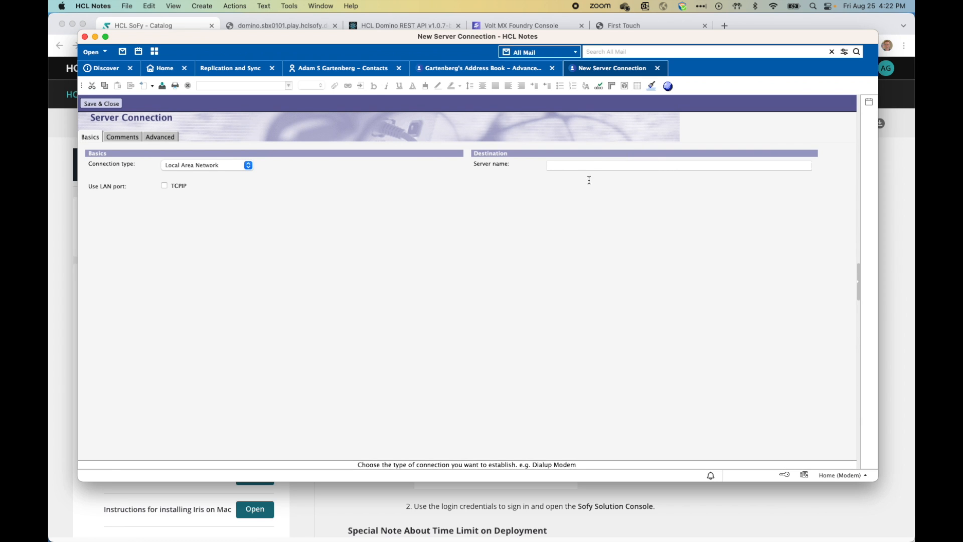
# Step: Name the connection DRAPI, enable TCPIP, and ready the Advanced destination server address field
pyautogui.click(586, 166)
pyautogui.write('DRAPI')
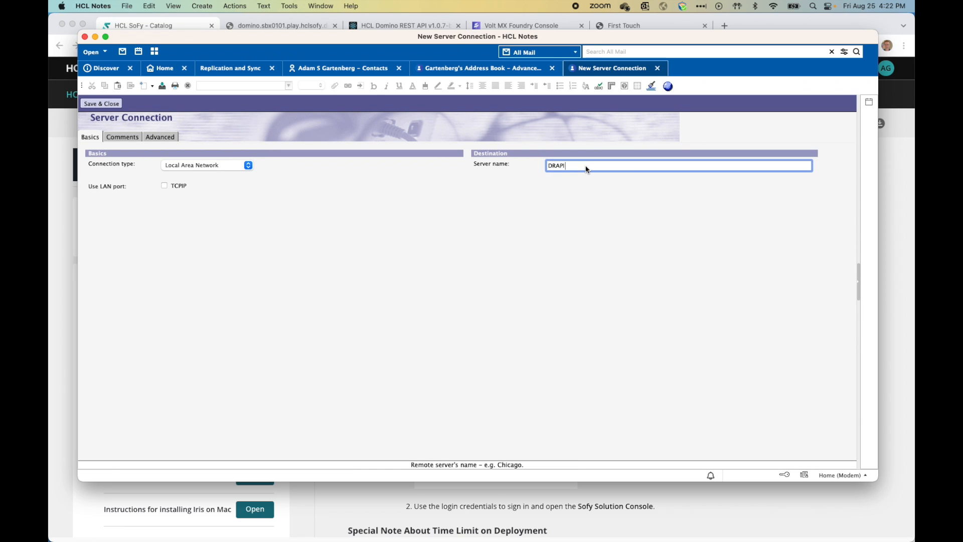
pyautogui.click(166, 185)
pyautogui.click(165, 137)
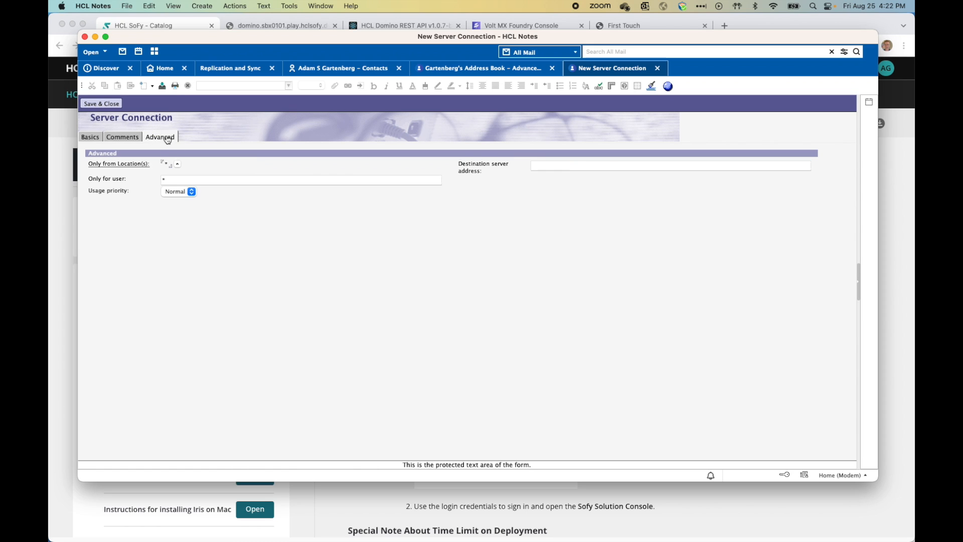
pyautogui.click(567, 170)
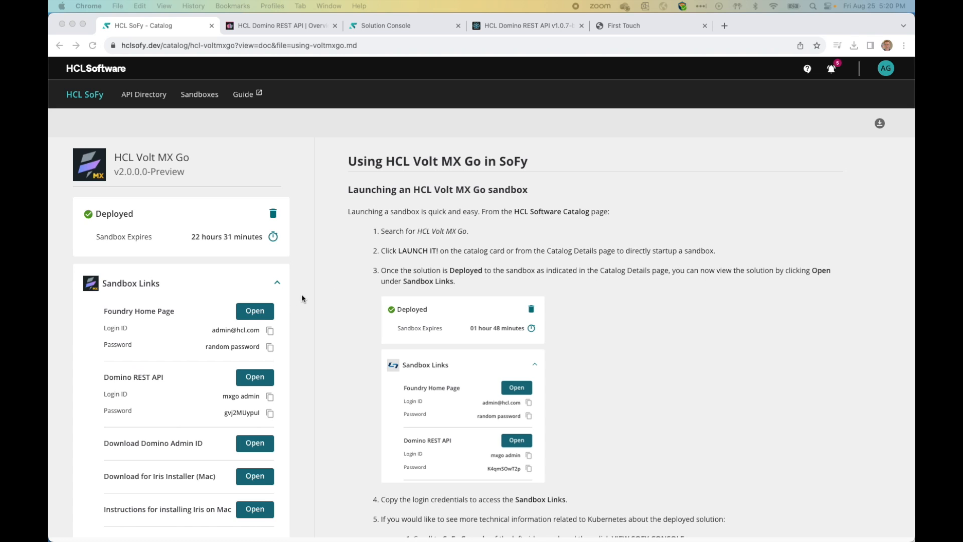
# Step: Paste SoFy's Domino NRPC address 34.68.3.60:1352 as the destination server address
pyautogui.scroll(-8, 302, 294)
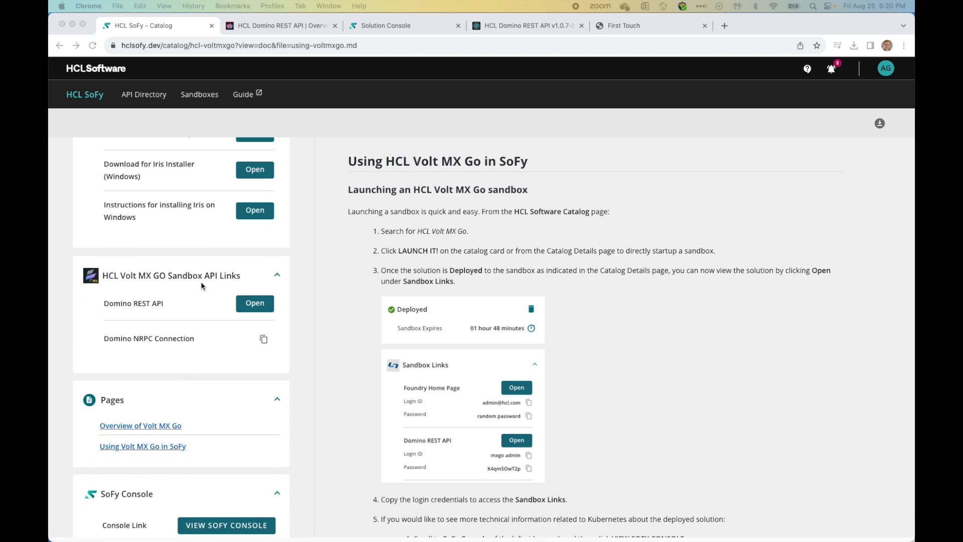
pyautogui.click(264, 340)
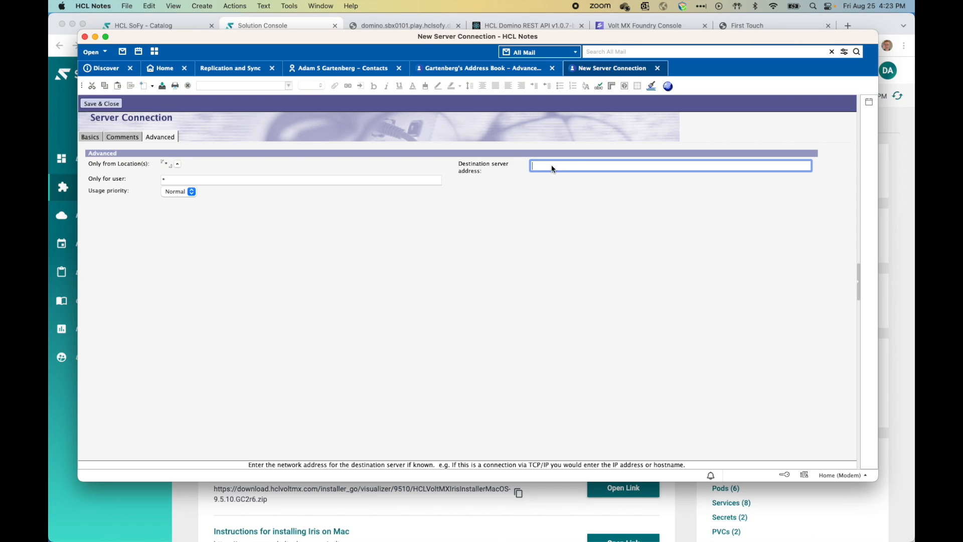
pyautogui.press('super+v')
# Step: Save the DRAPI connection, then open the FirstTouch application from the drapi server
pyautogui.click(104, 104)
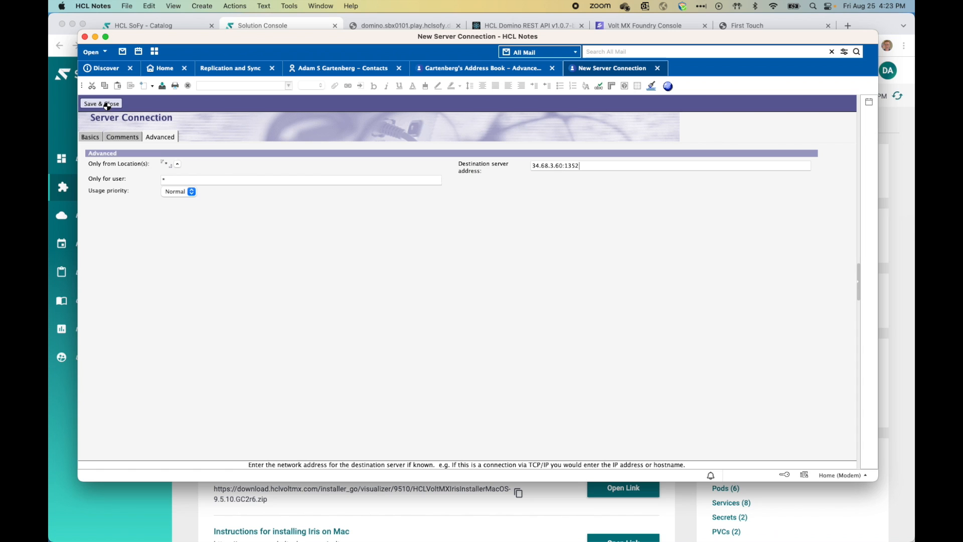
pyautogui.click(127, 6)
pyautogui.moveTo(150, 20)
pyautogui.click(299, 34)
pyautogui.write('drapi')
pyautogui.press('Return')
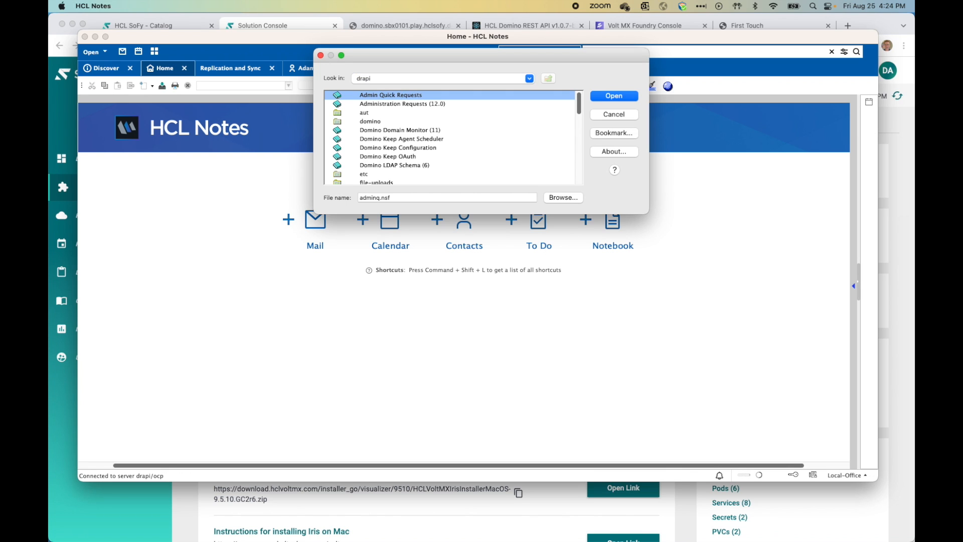
pyautogui.scroll(-3, 435, 132)
pyautogui.scroll(-3, 435, 132)
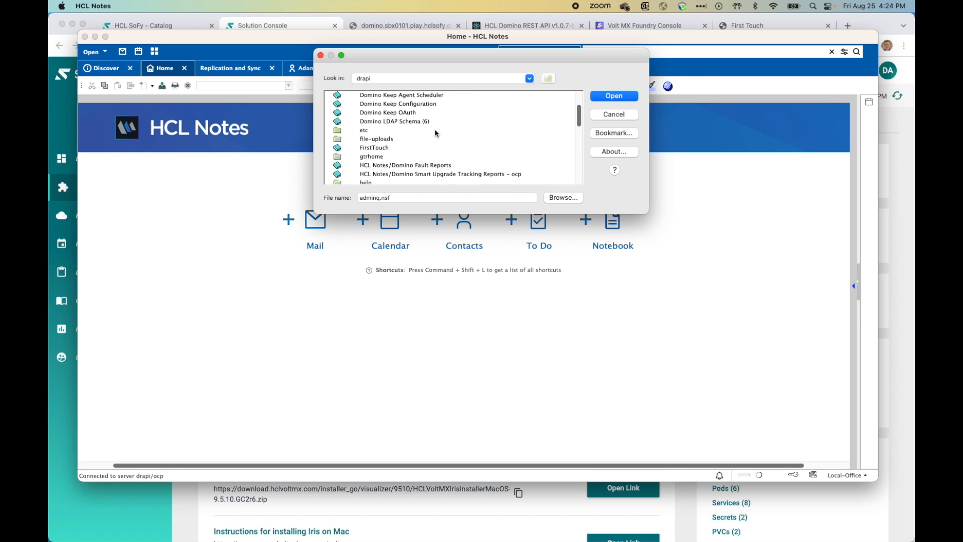
pyautogui.click(383, 131)
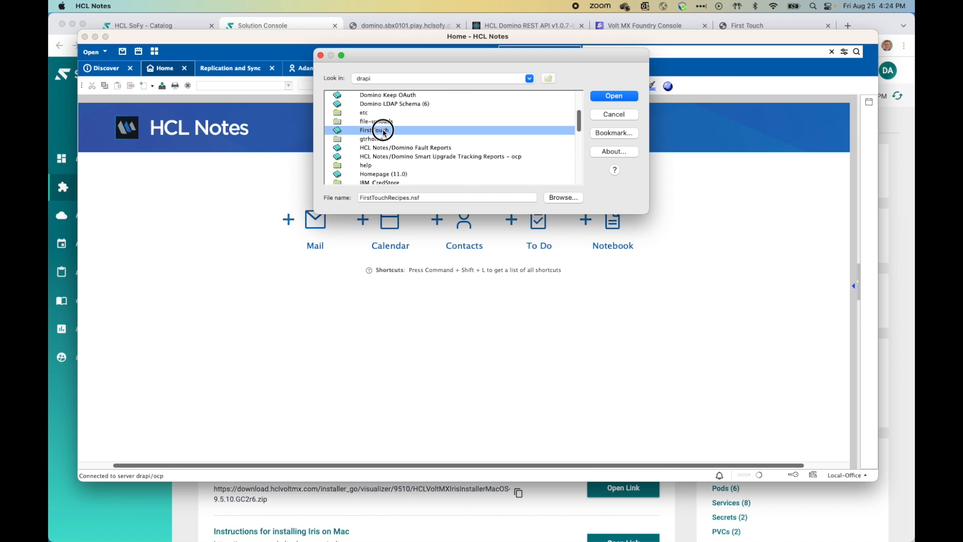
pyautogui.click(622, 98)
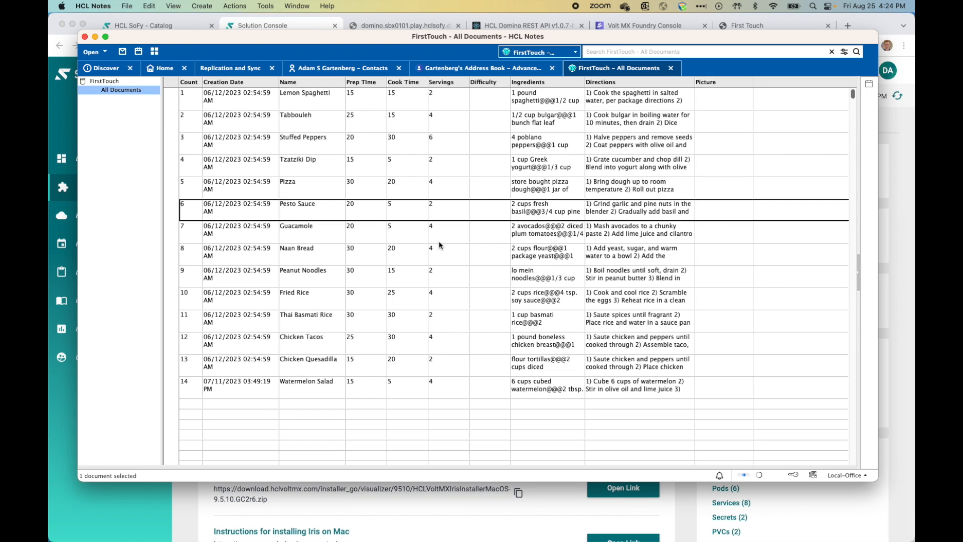
pyautogui.click(304, 320)
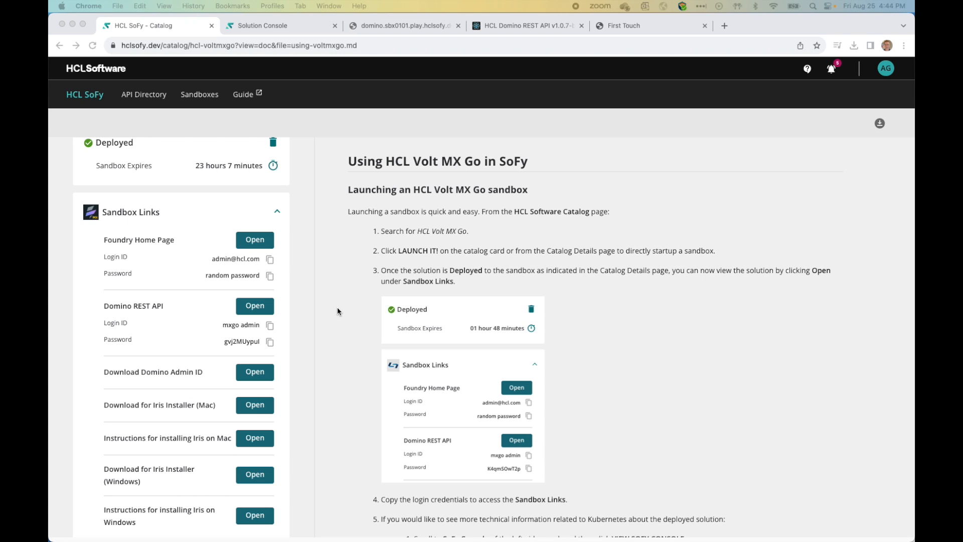
# Step: Open Domino REST API Database Management, the firsttouchrecipes schema's Recipe form, then Scope Management
pyautogui.click(262, 309)
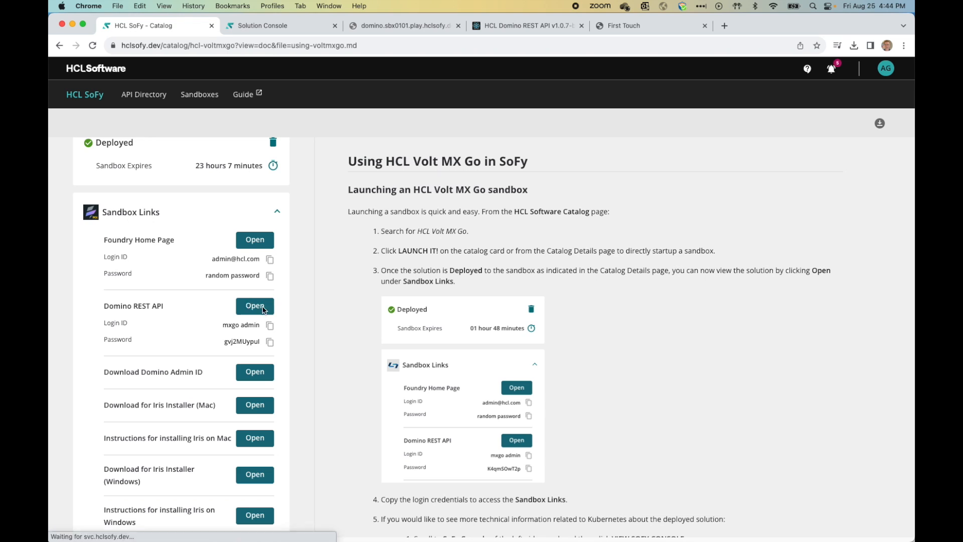
pyautogui.click(263, 309)
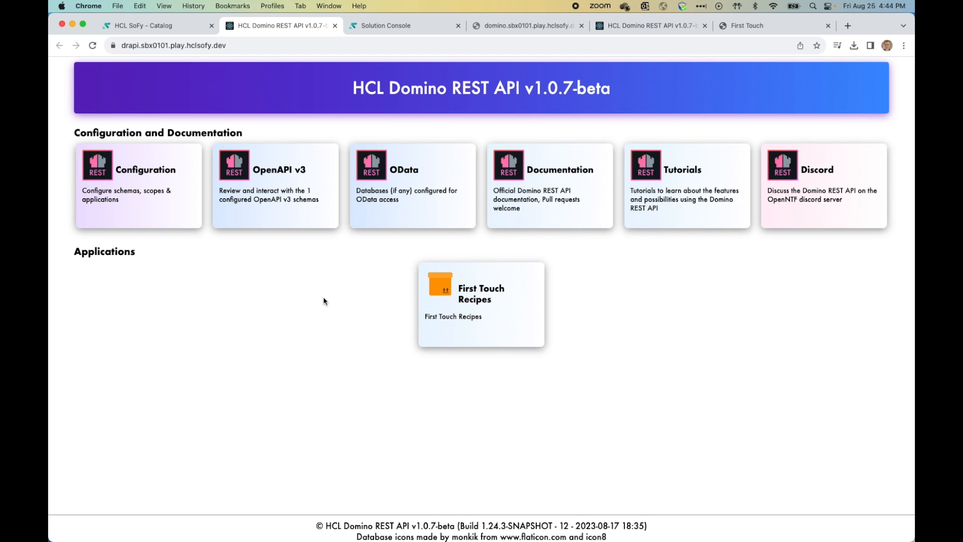
pyautogui.click(159, 215)
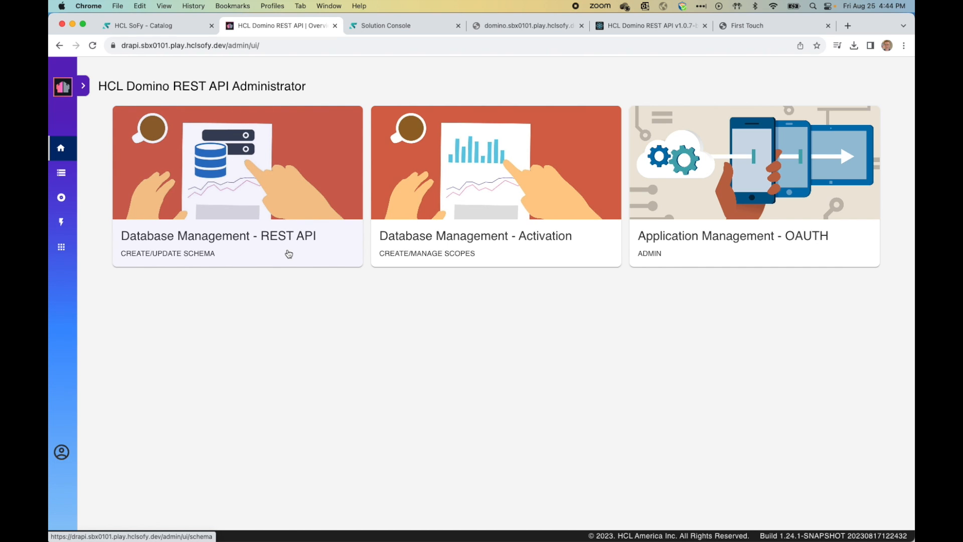
pyautogui.click(289, 253)
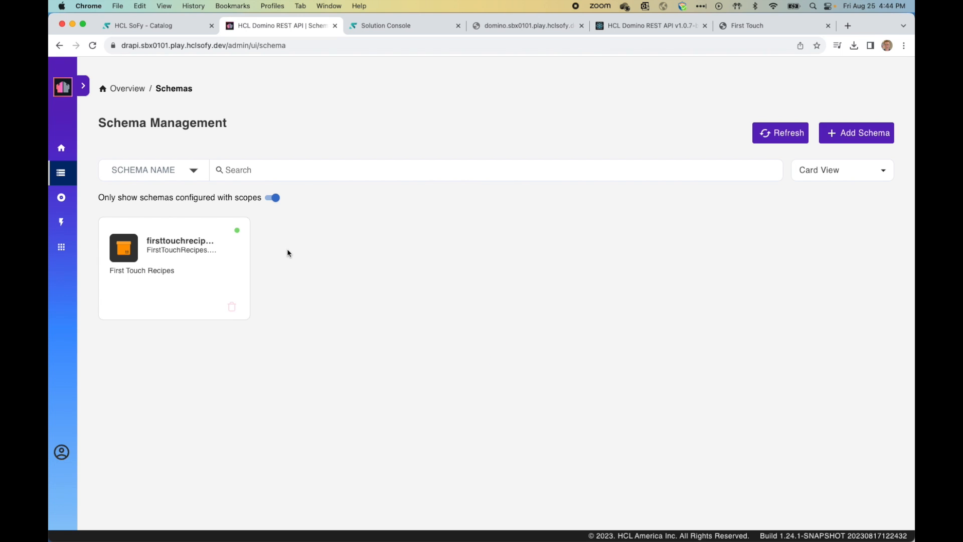
pyautogui.click(174, 274)
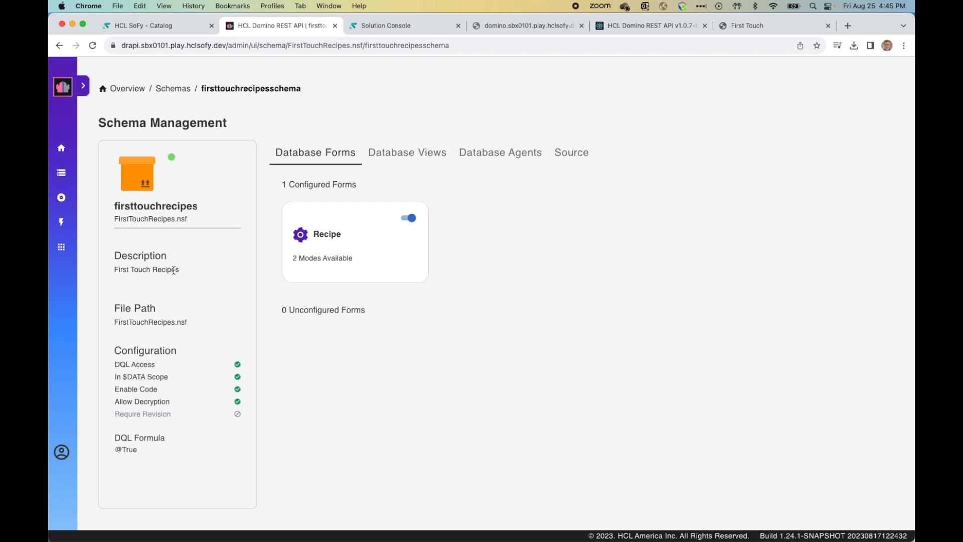
pyautogui.click(378, 248)
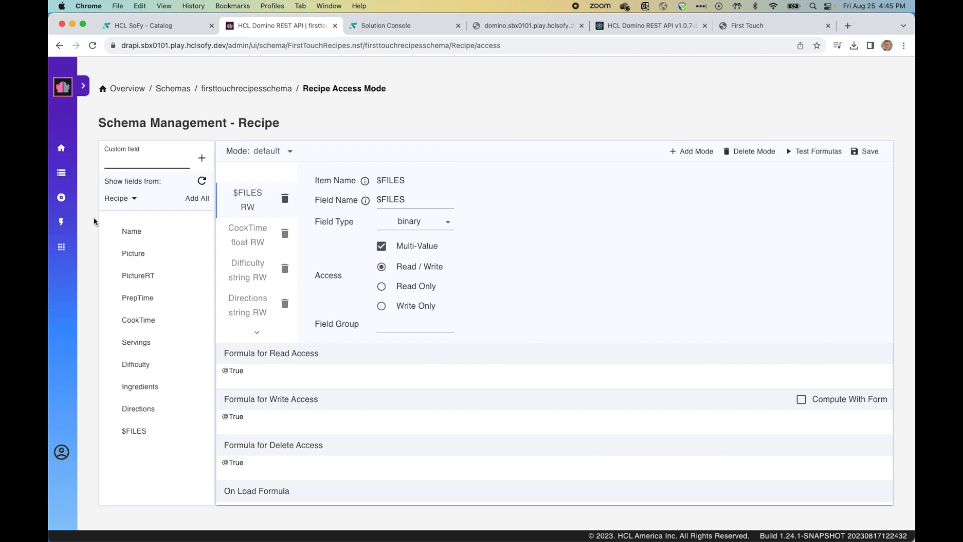
pyautogui.click(61, 199)
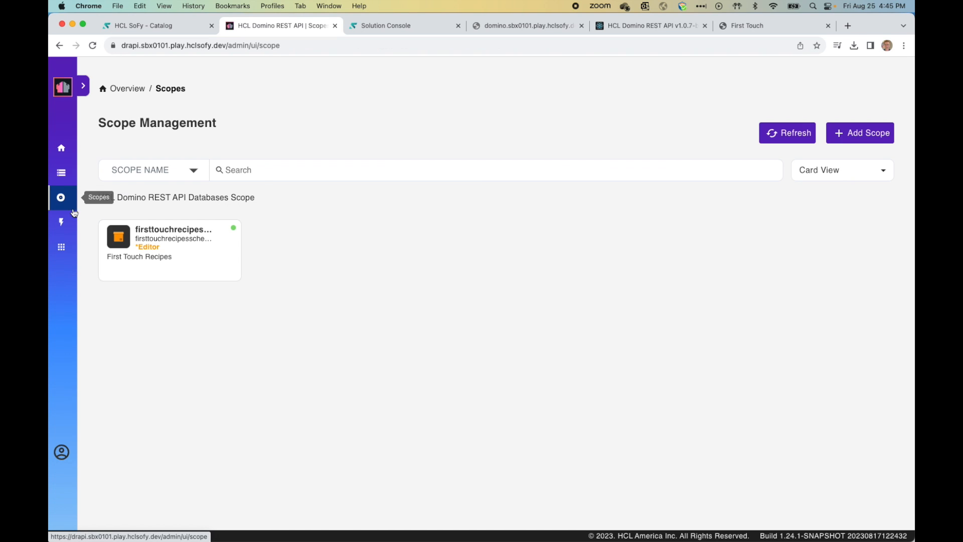
# Step: Inspect firsttouchrecipesscope and its FirstTouchRecipes.nsf schema, then return to the administrator overview
pyautogui.click(207, 264)
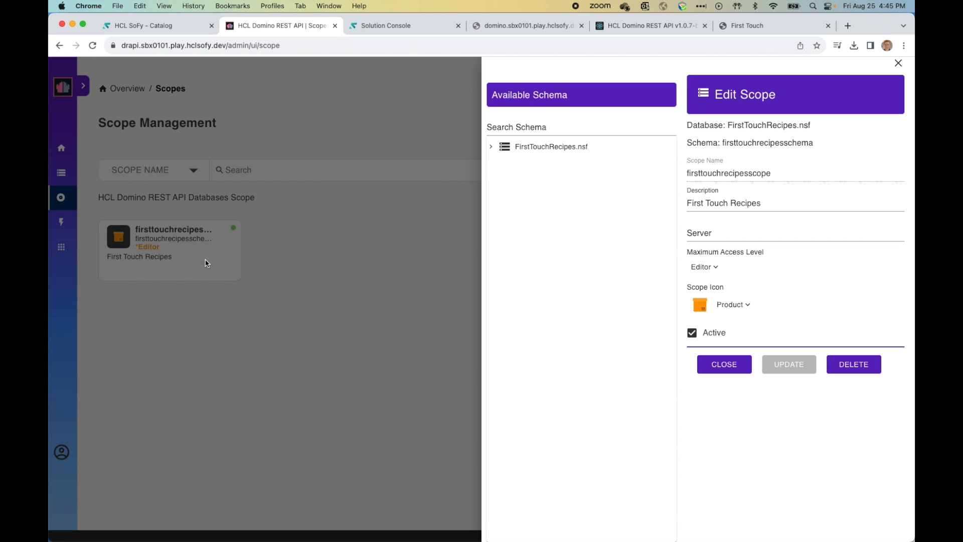
pyautogui.click(491, 147)
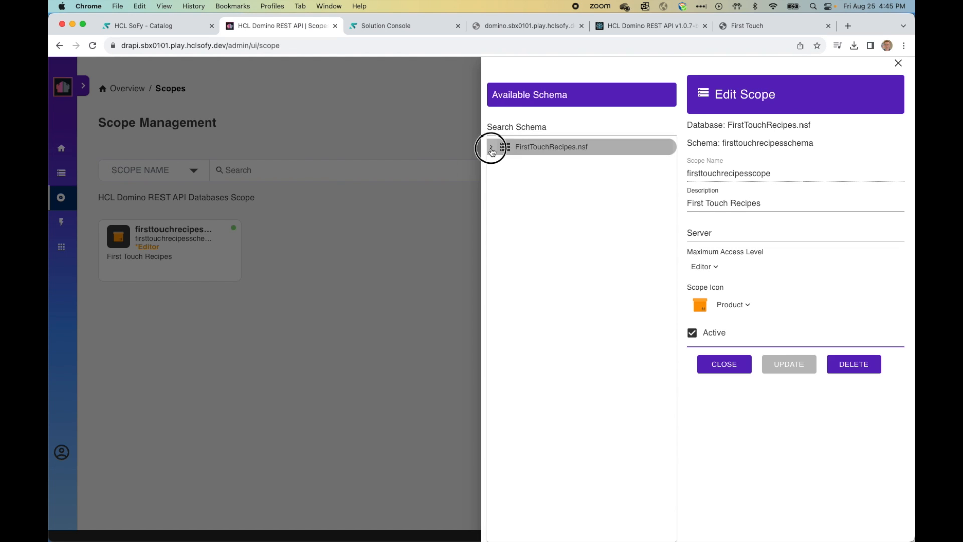
pyautogui.click(562, 163)
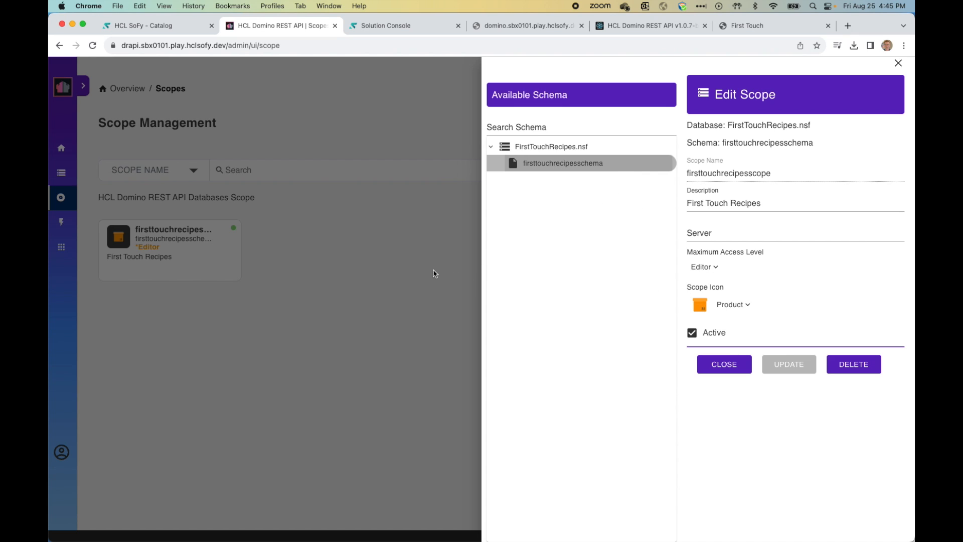
pyautogui.click(899, 63)
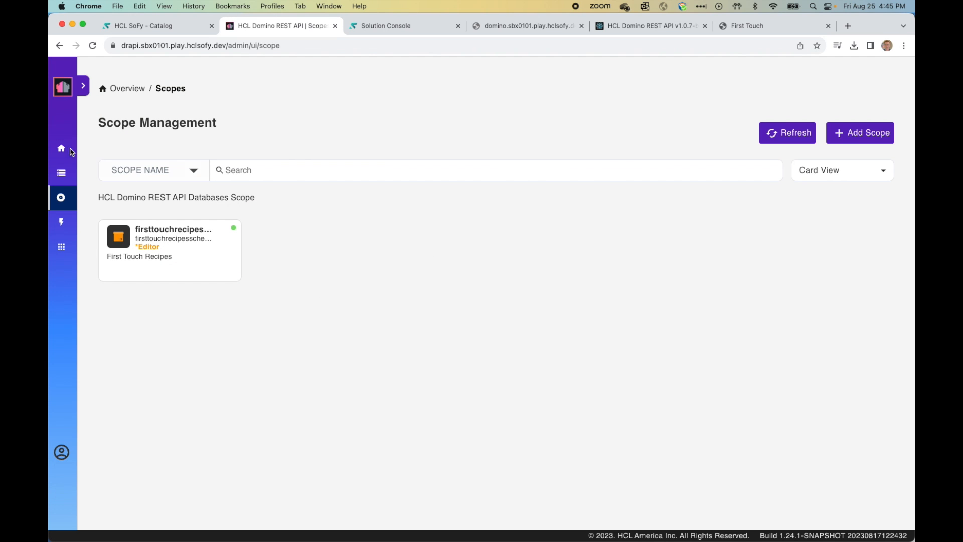
pyautogui.click(62, 151)
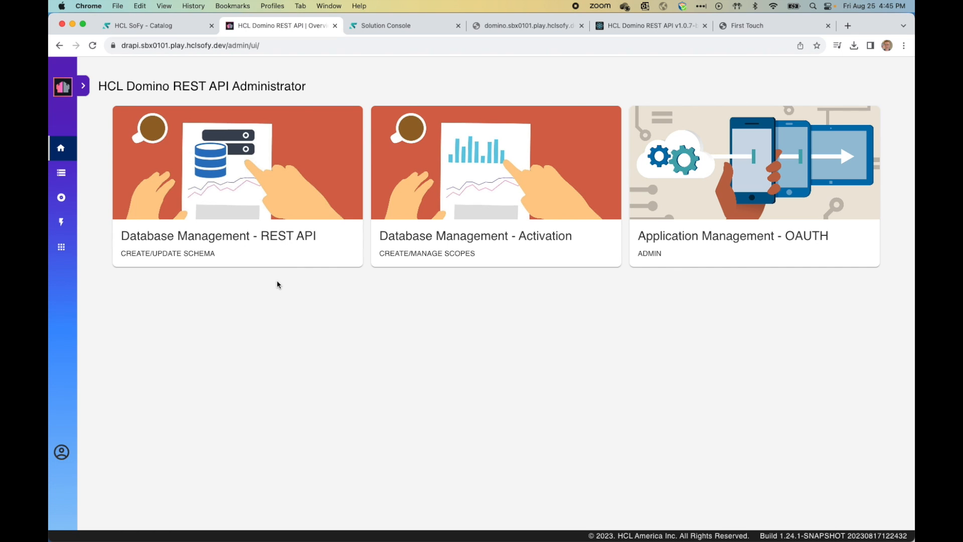
# Step: Open the Foundry Home Page from the SoFy catalog's Sandbox Links
pyautogui.click(167, 27)
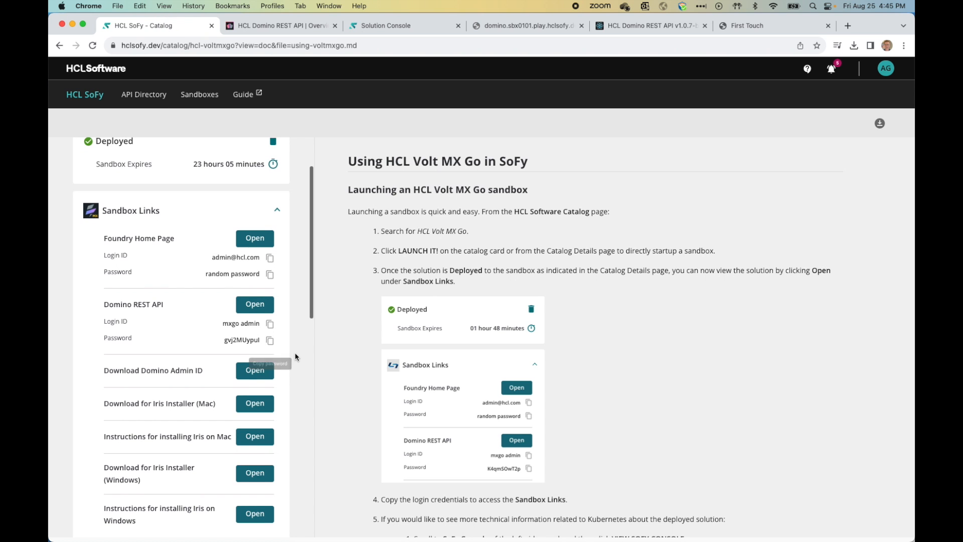
pyautogui.click(261, 239)
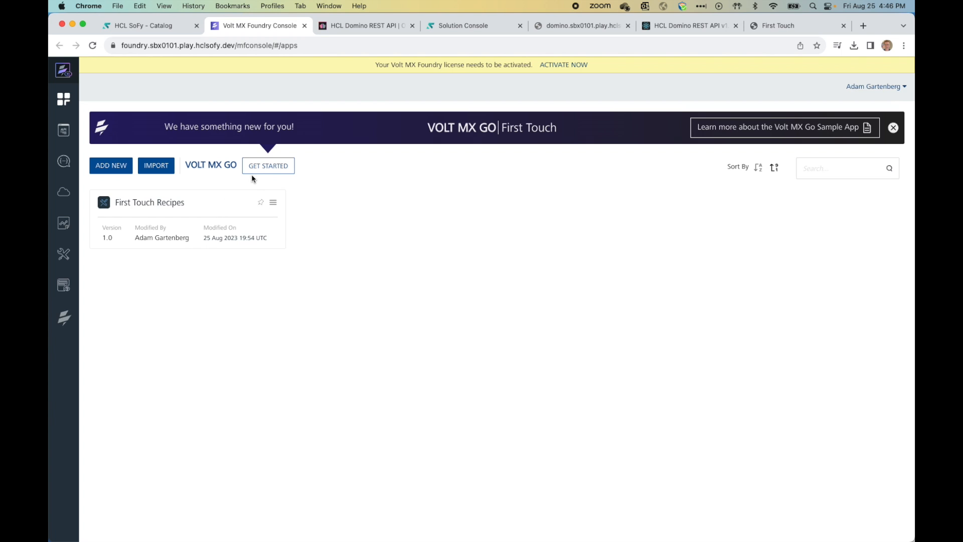
# Step: Cancel the Welcome to Volt MX Go dialog and close the 'something new' banner
pyautogui.click(278, 167)
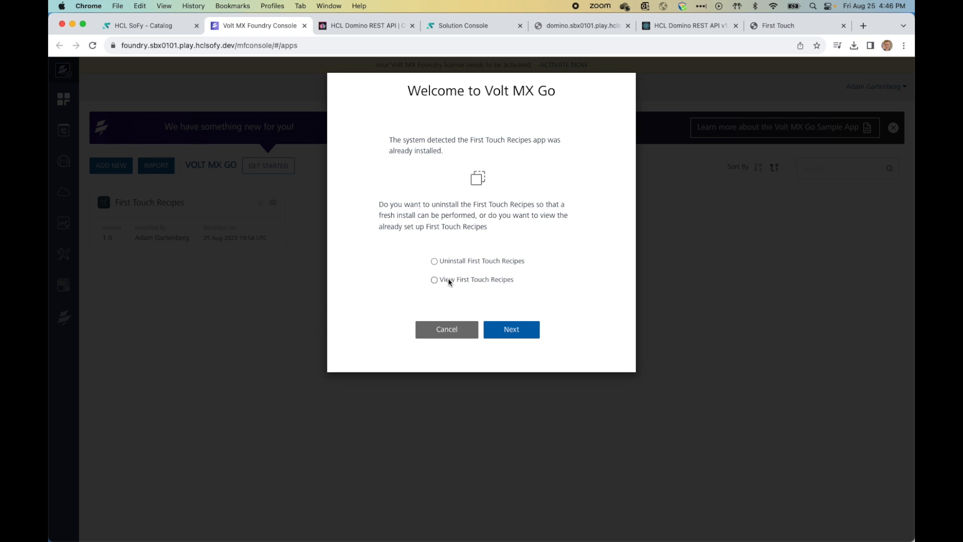
pyautogui.click(449, 331)
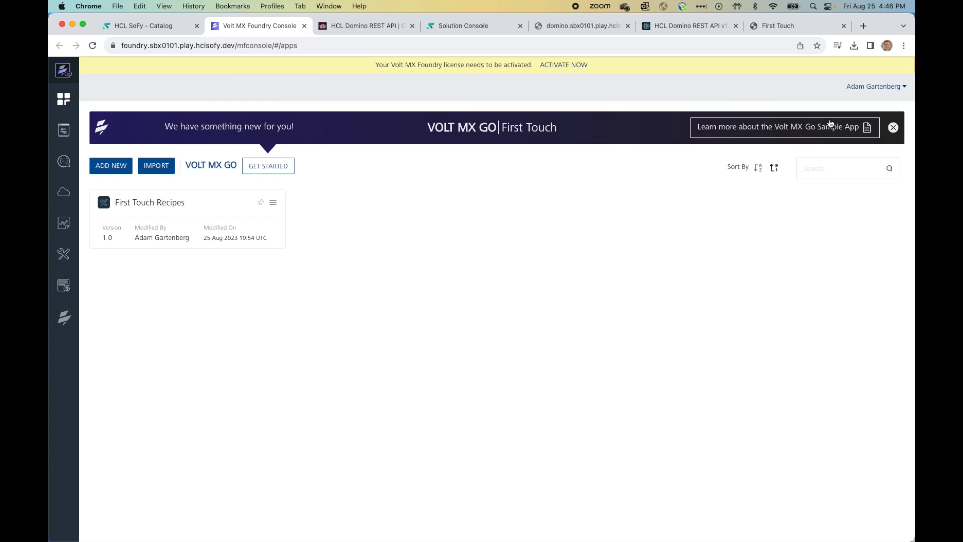
pyautogui.click(893, 127)
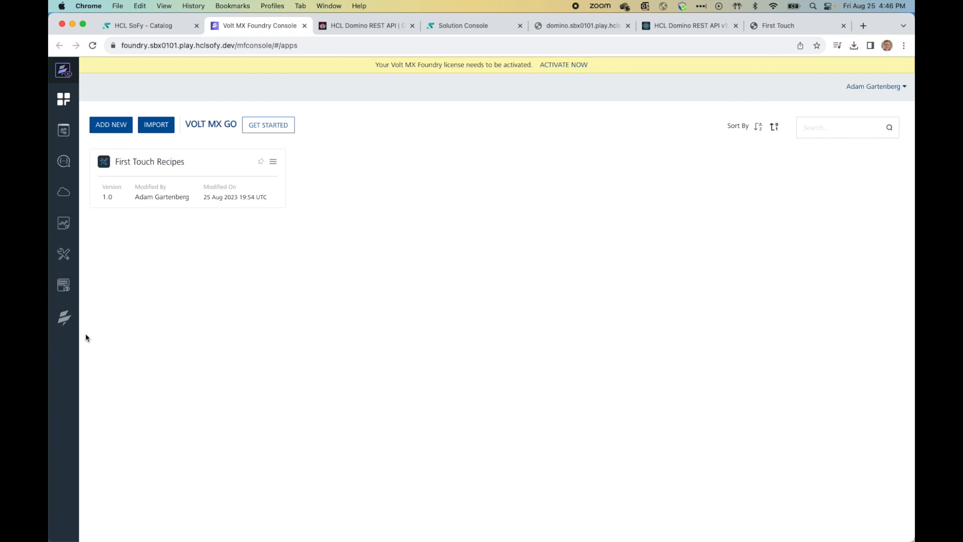
pyautogui.moveTo(63, 321)
# Step: Open First Touch Recipes, review the FirstTouchDRAPIOAuth identity form, then view its Objects services
pyautogui.click(200, 165)
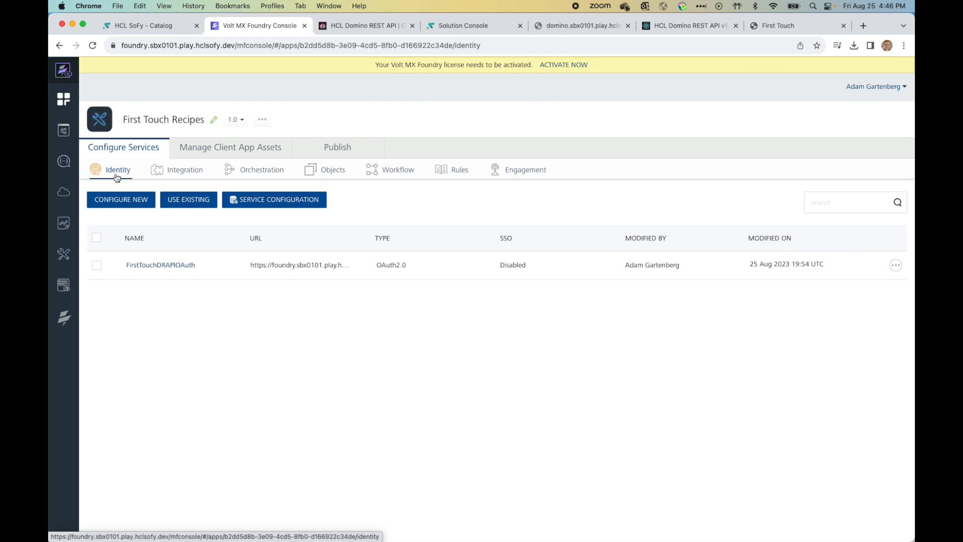
pyautogui.click(170, 269)
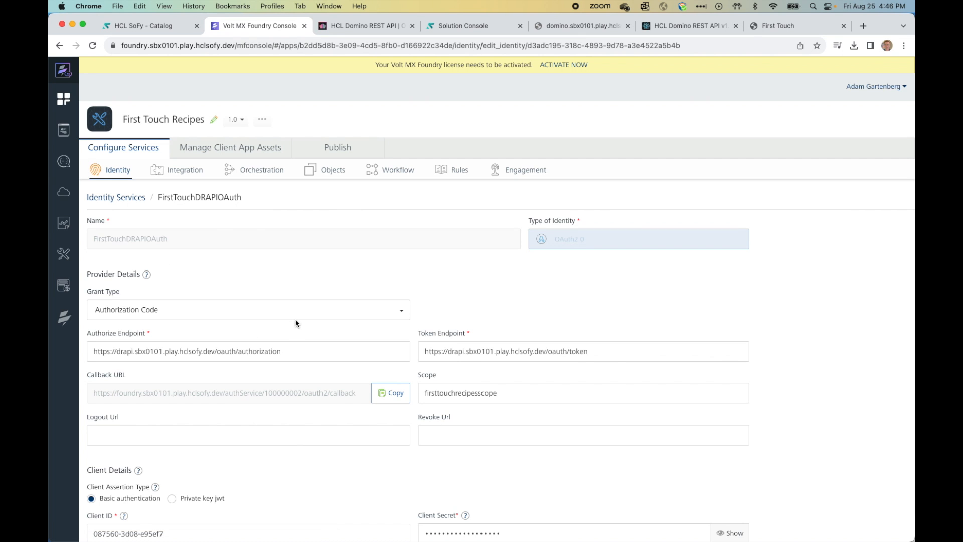
pyautogui.scroll(-2, 302, 288)
pyautogui.scroll(-4, 299, 296)
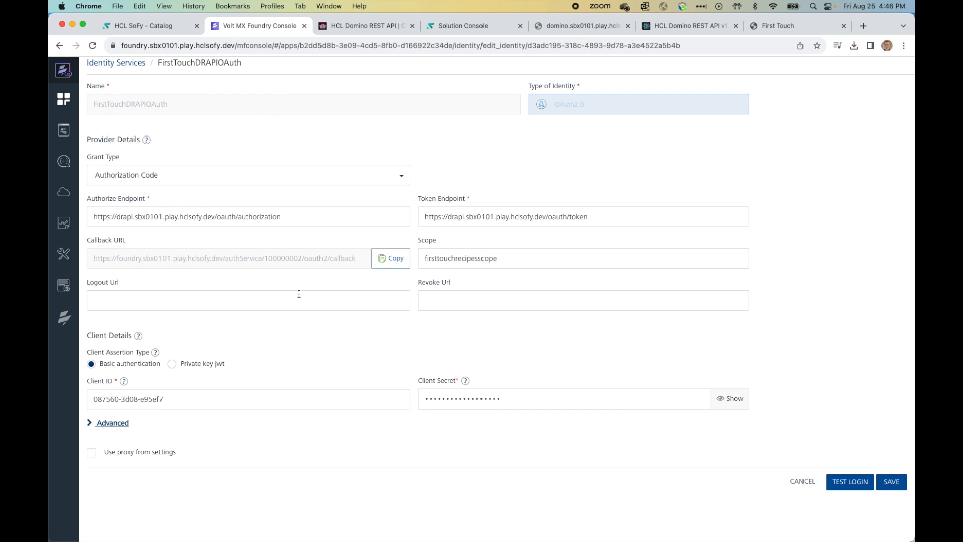
pyautogui.scroll(5, 299, 293)
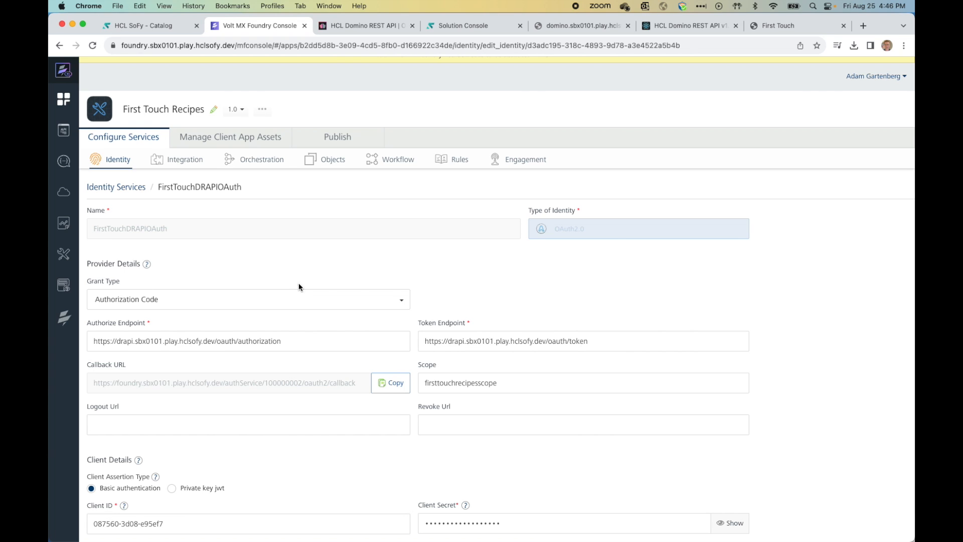
pyautogui.click(317, 164)
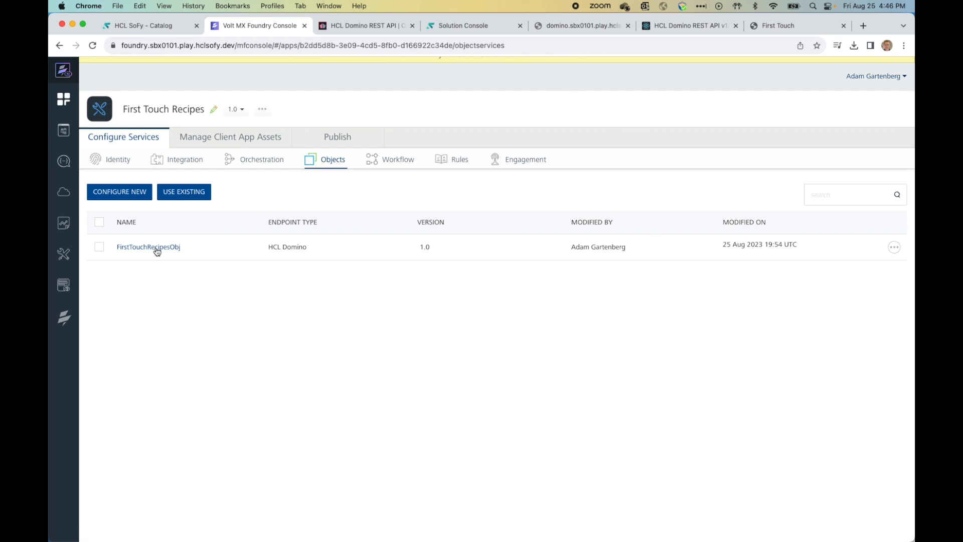
# Step: In FirstTouchRecipesObj, expand Recipe's fields and inspect the CookTime number field's properties
pyautogui.click(157, 249)
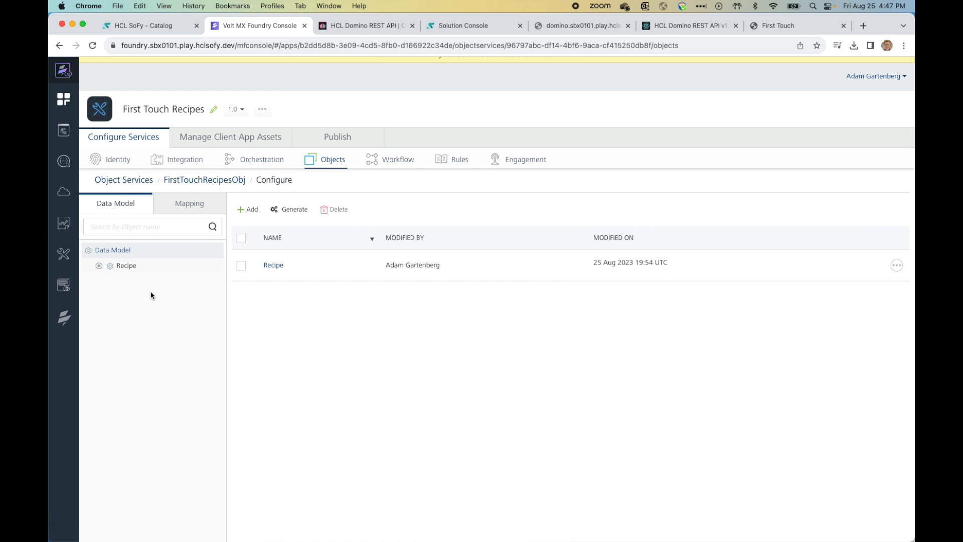
pyautogui.click(97, 267)
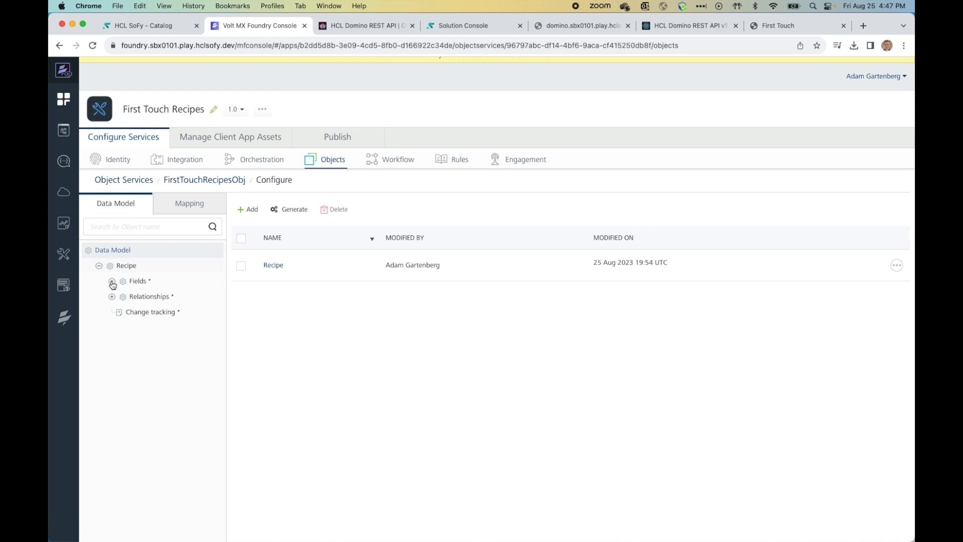
pyautogui.click(112, 282)
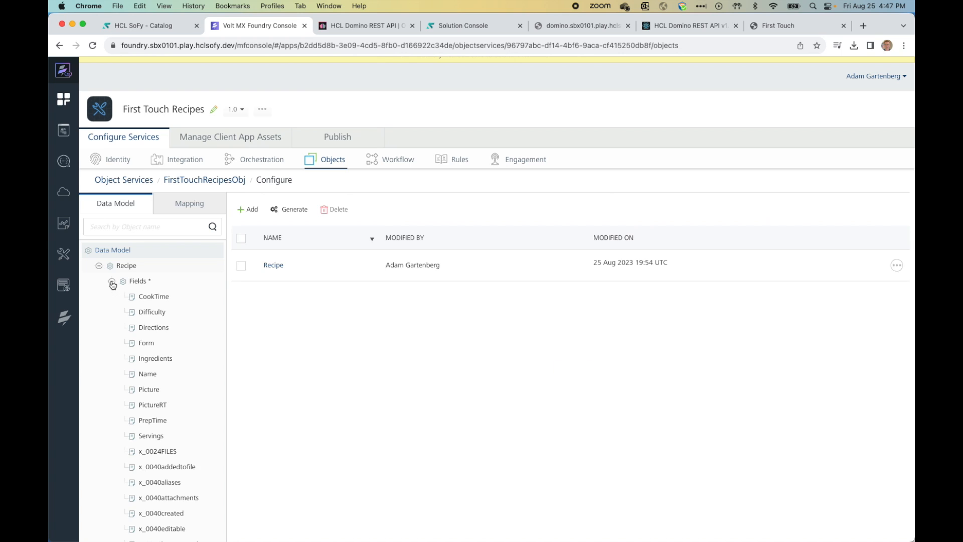
pyautogui.scroll(-2, 200, 349)
pyautogui.scroll(2, 200, 348)
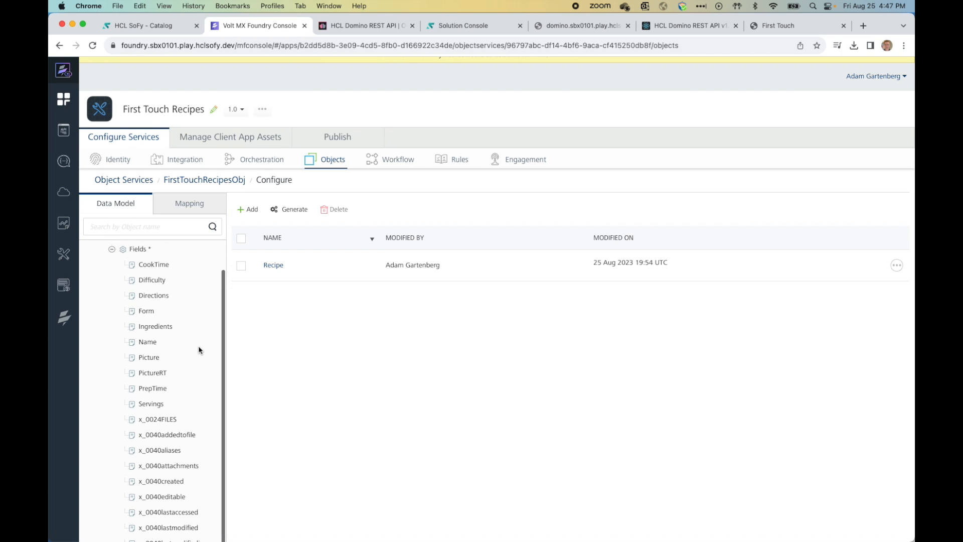
pyautogui.click(159, 298)
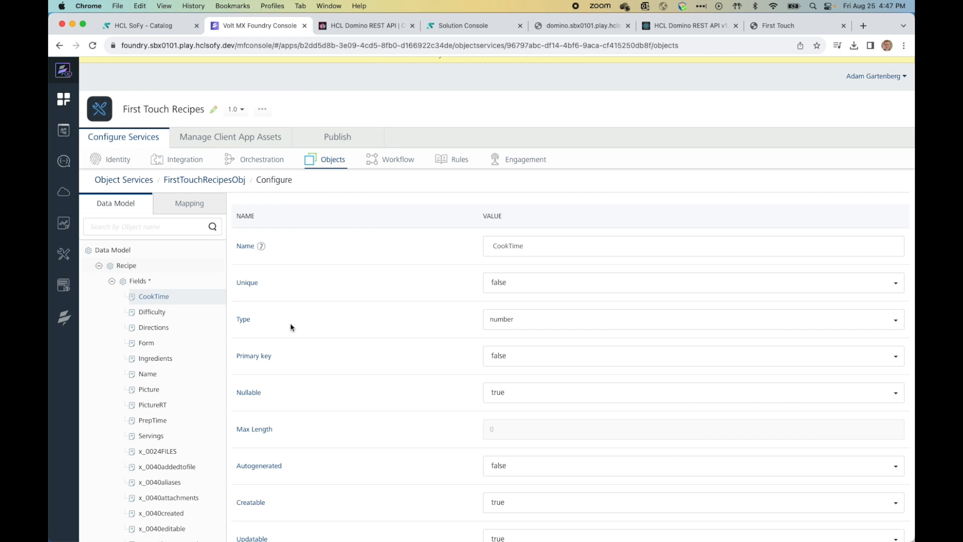
pyautogui.scroll(-3, 318, 318)
pyautogui.scroll(4, 318, 318)
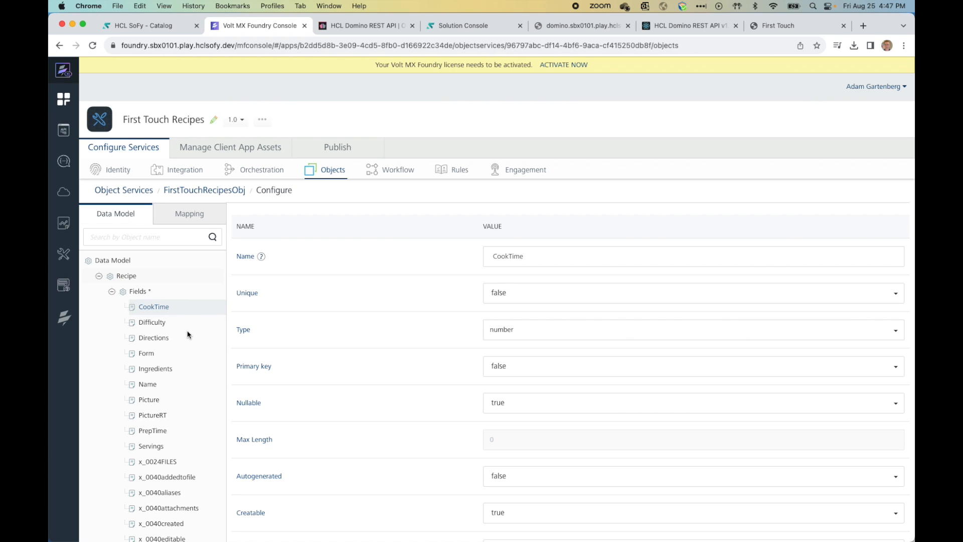
pyautogui.click(111, 291)
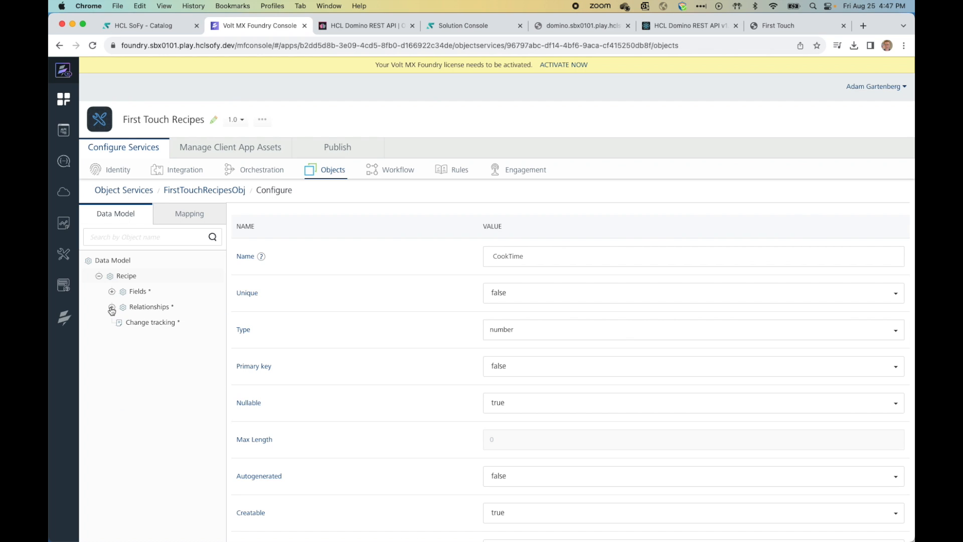
# Step: Open the Test panel for the Recipe object's GET mapping under base mapper1
pyautogui.click(177, 216)
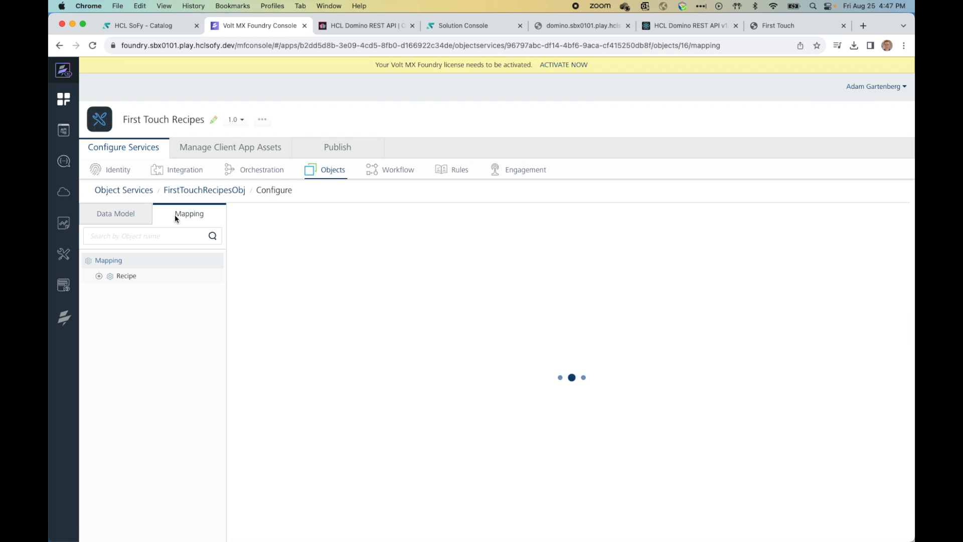
pyautogui.click(99, 277)
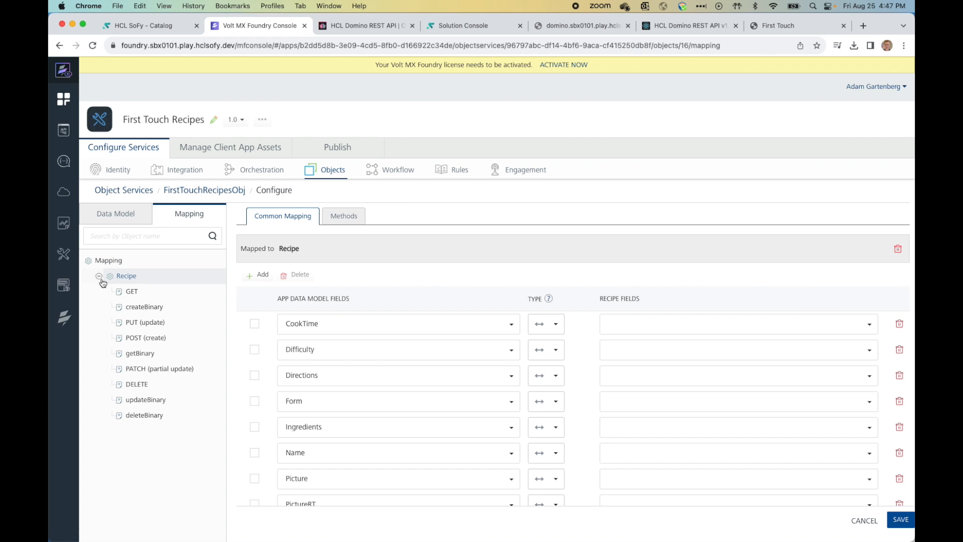
pyautogui.click(131, 293)
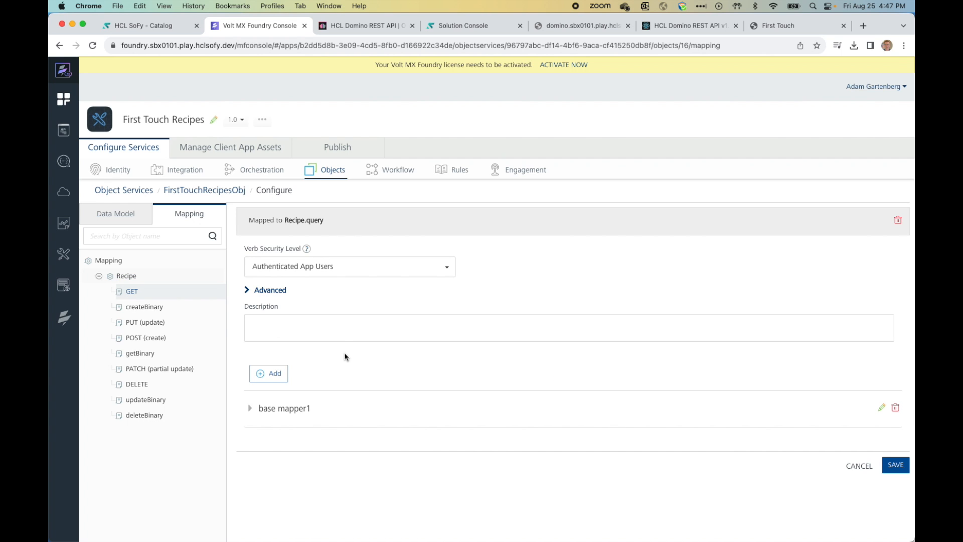
pyautogui.scroll(-3, 346, 373)
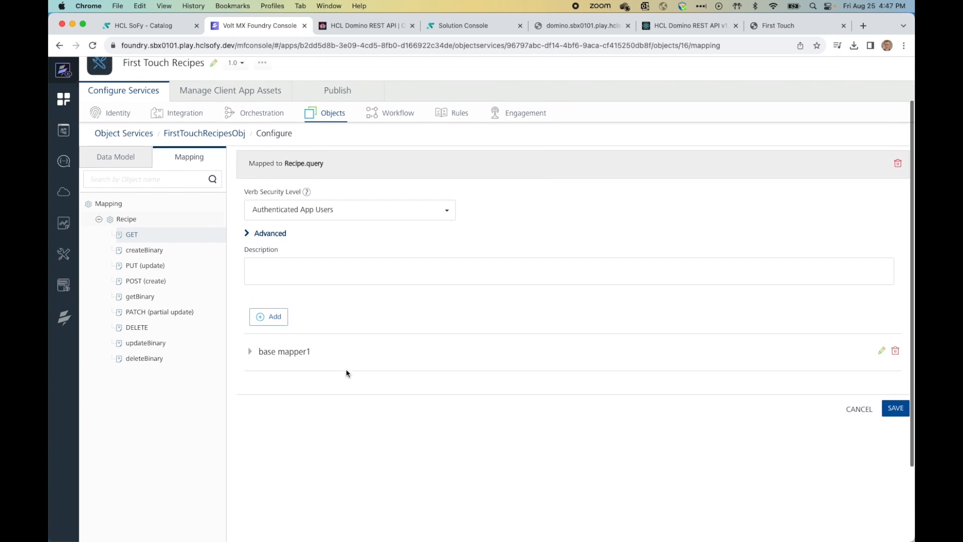
pyautogui.click(248, 336)
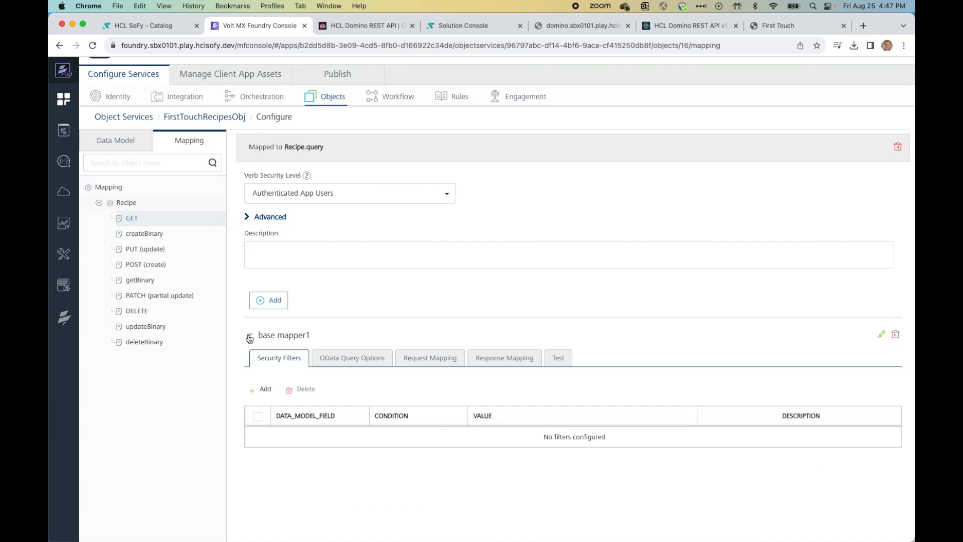
pyautogui.click(560, 359)
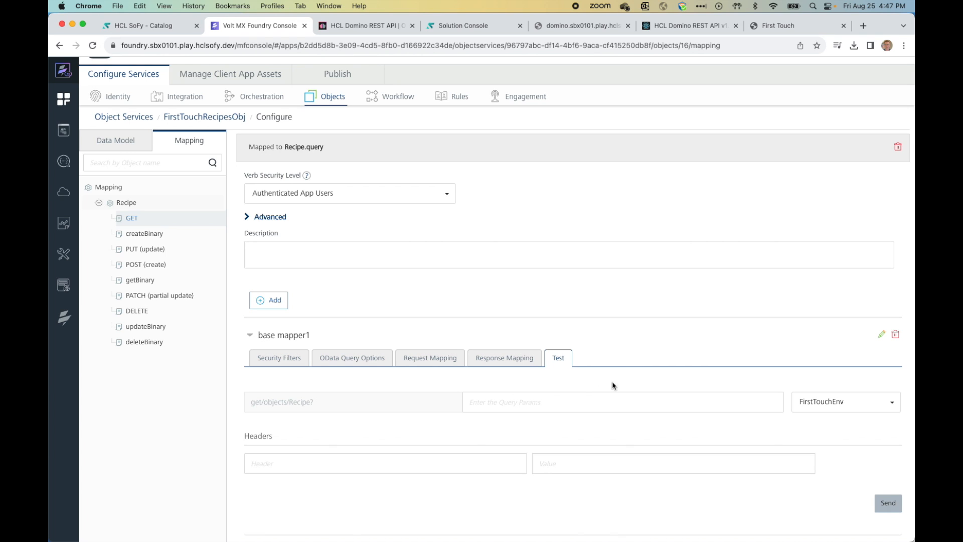
pyautogui.click(892, 503)
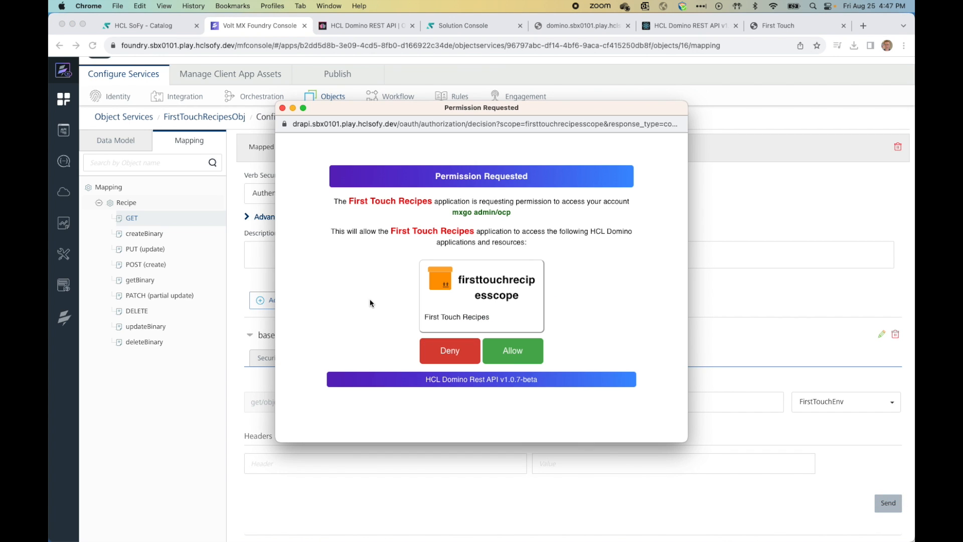
pyautogui.click(513, 353)
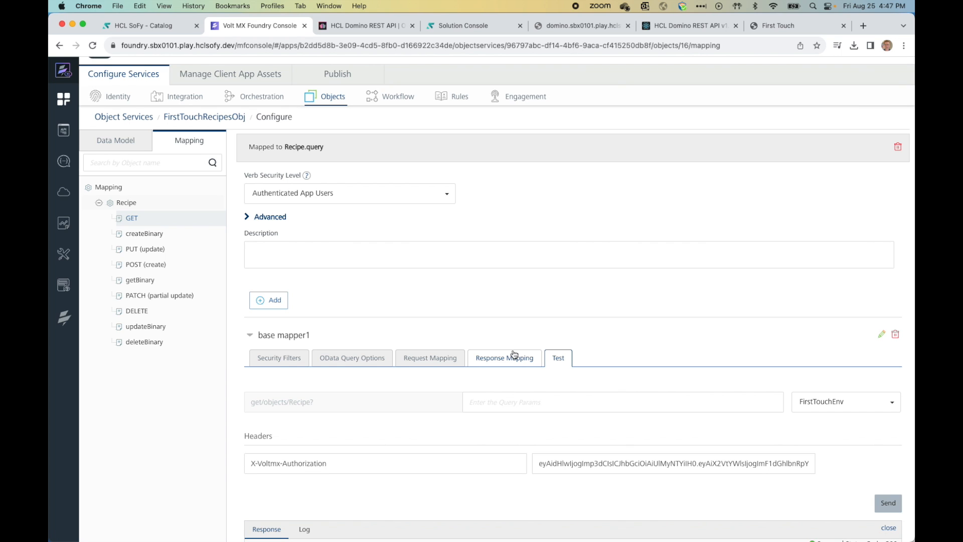
pyautogui.scroll(-10, 465, 413)
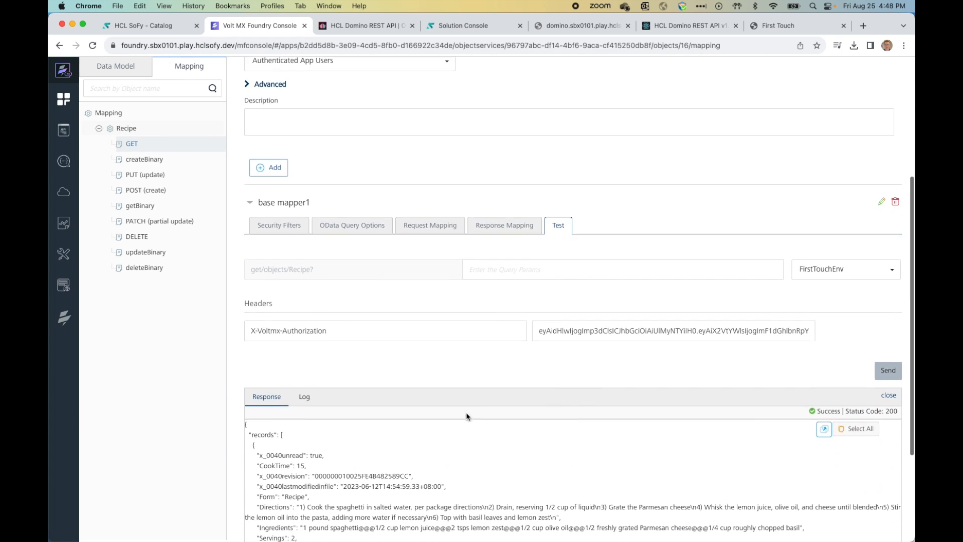
pyautogui.scroll(4, 470, 417)
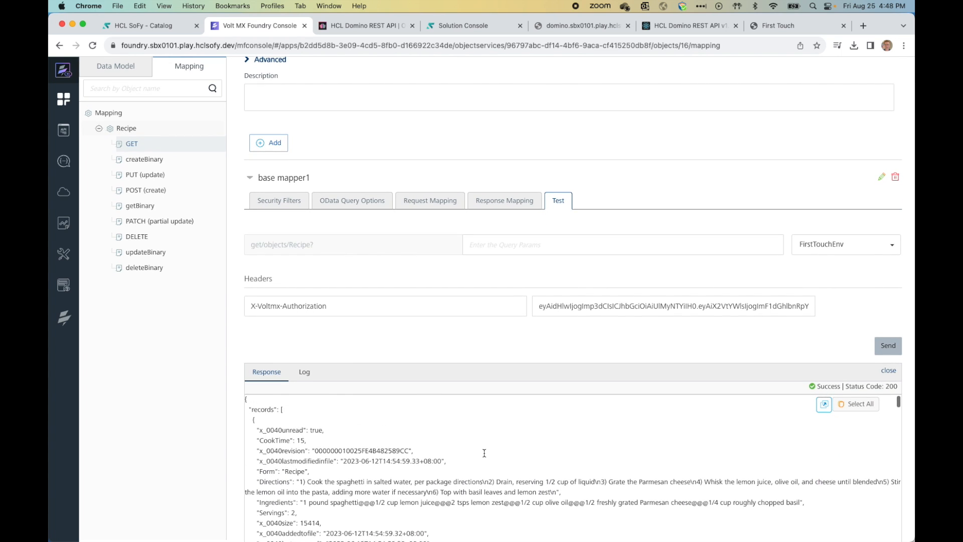
pyautogui.scroll(-3, 485, 452)
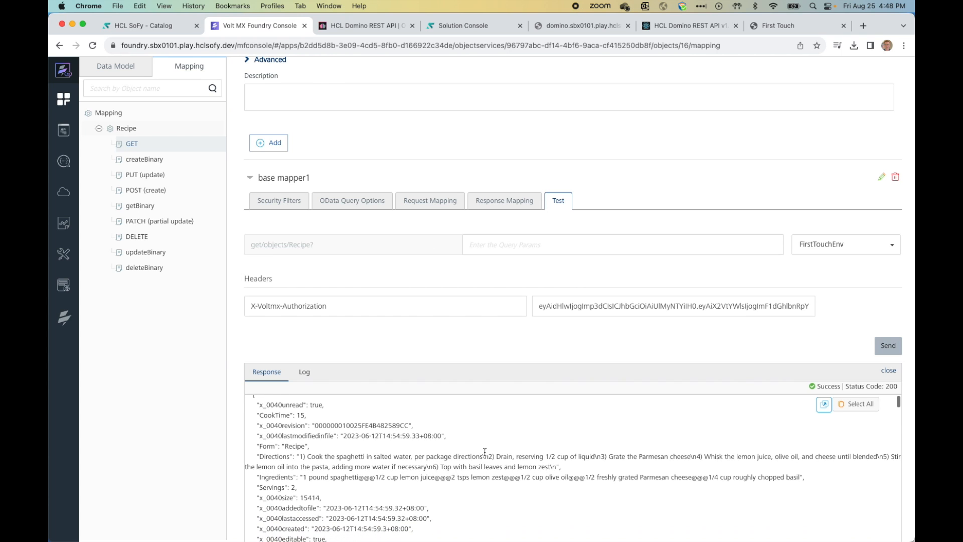
pyautogui.scroll(-5, 485, 452)
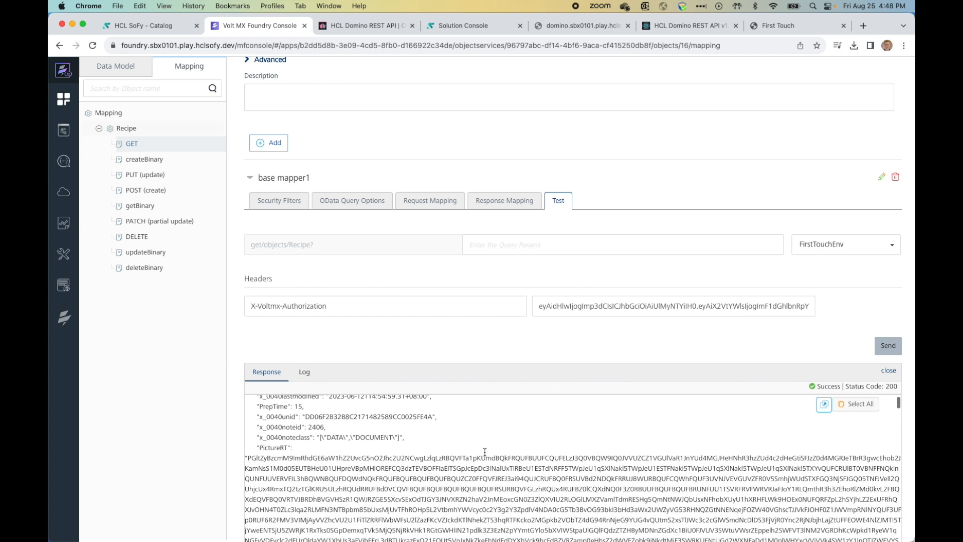
pyautogui.scroll(-5, 485, 452)
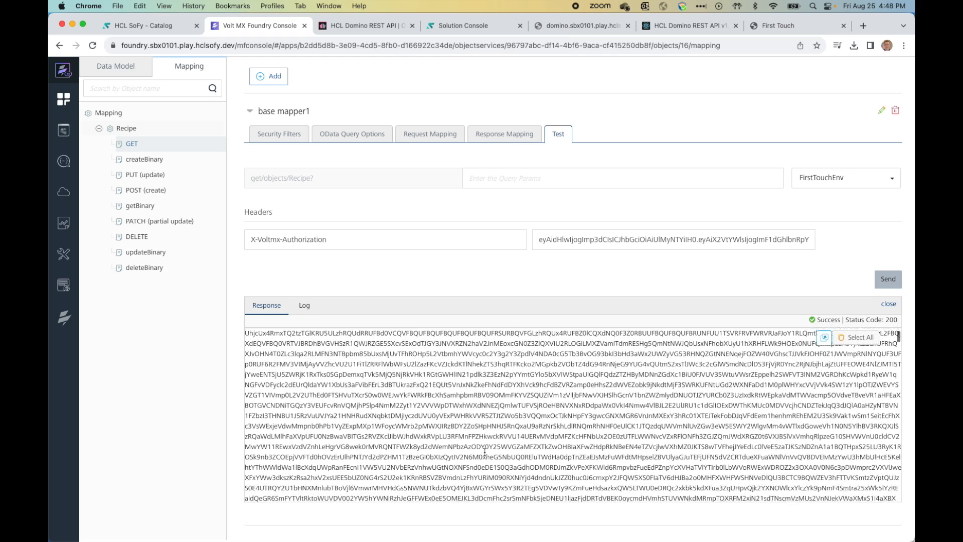
pyautogui.scroll(10, 485, 452)
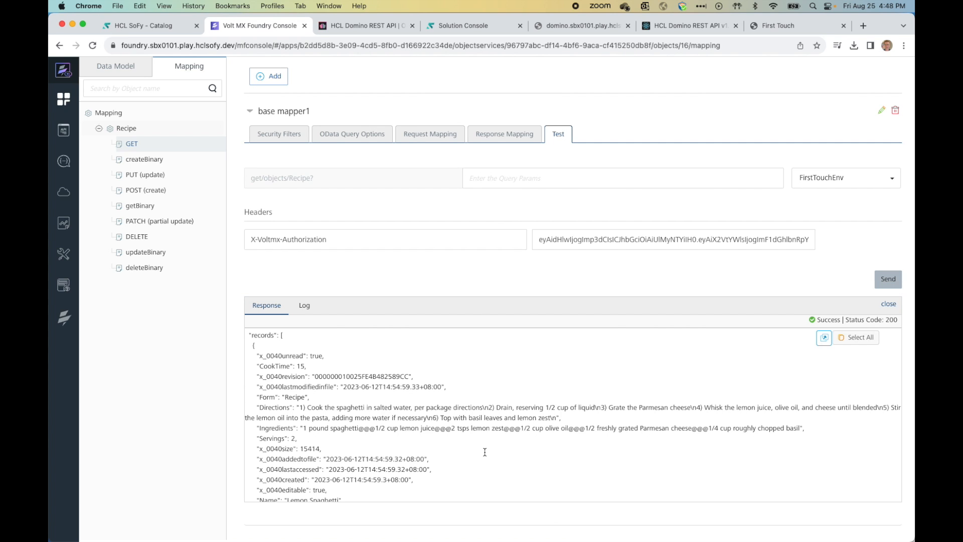
pyautogui.scroll(1, 484, 452)
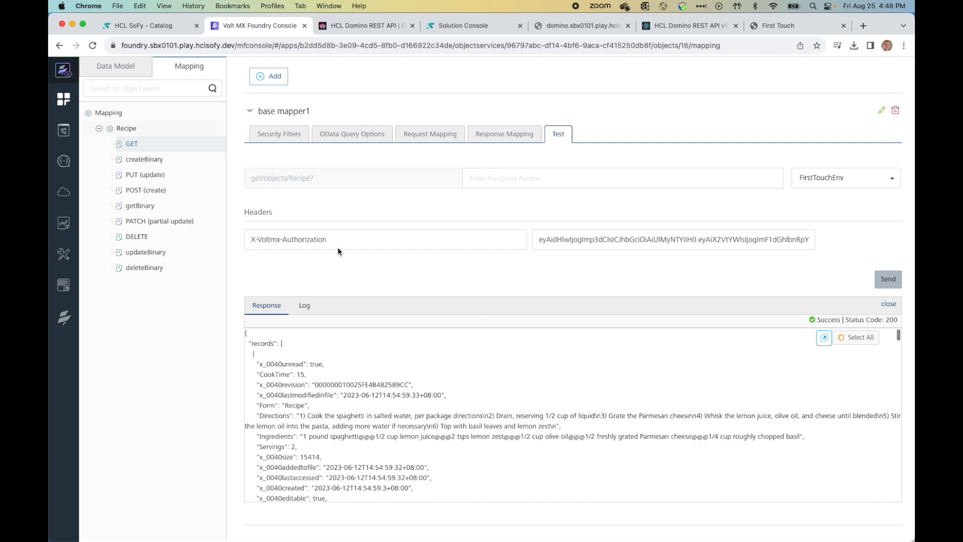
pyautogui.scroll(6, 335, 272)
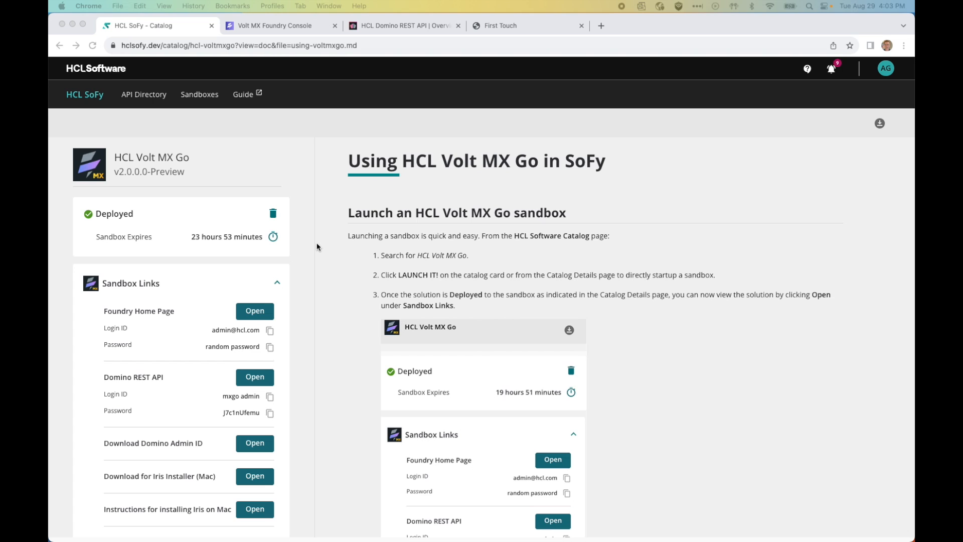
# Step: Scroll the SoFy Volt MX Go guide down to the Download and install Iris and Open First Touch app in Iris sections
pyautogui.scroll(-6, 317, 242)
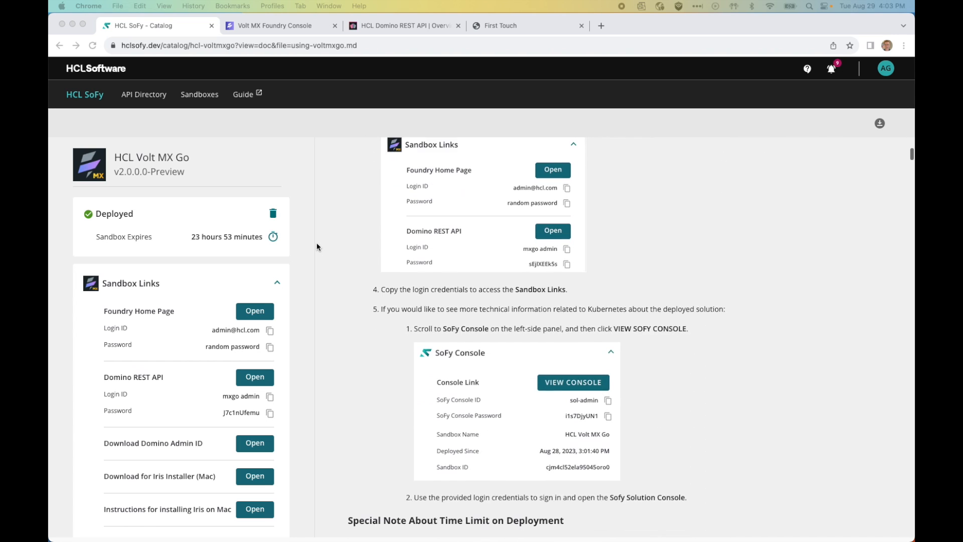
pyautogui.scroll(-2, 843, 231)
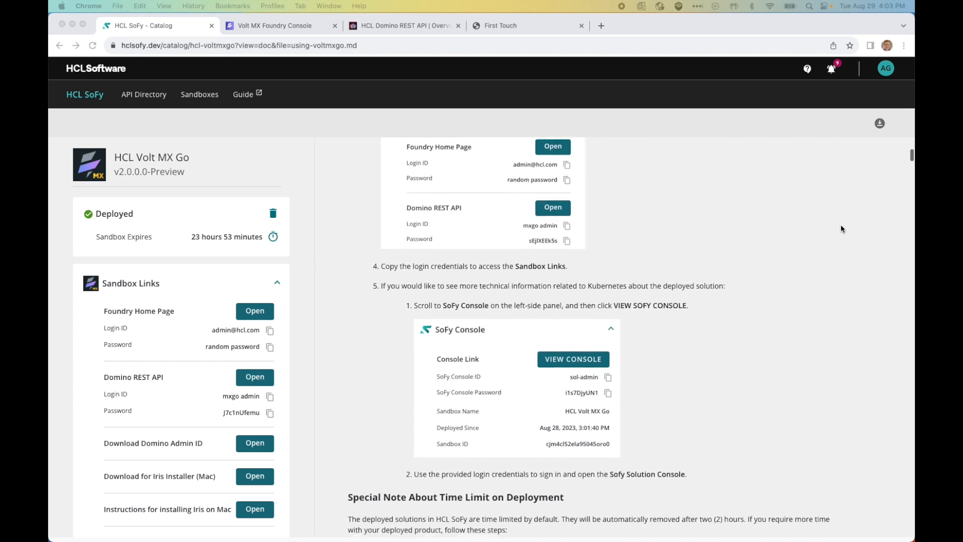
pyautogui.click(911, 176)
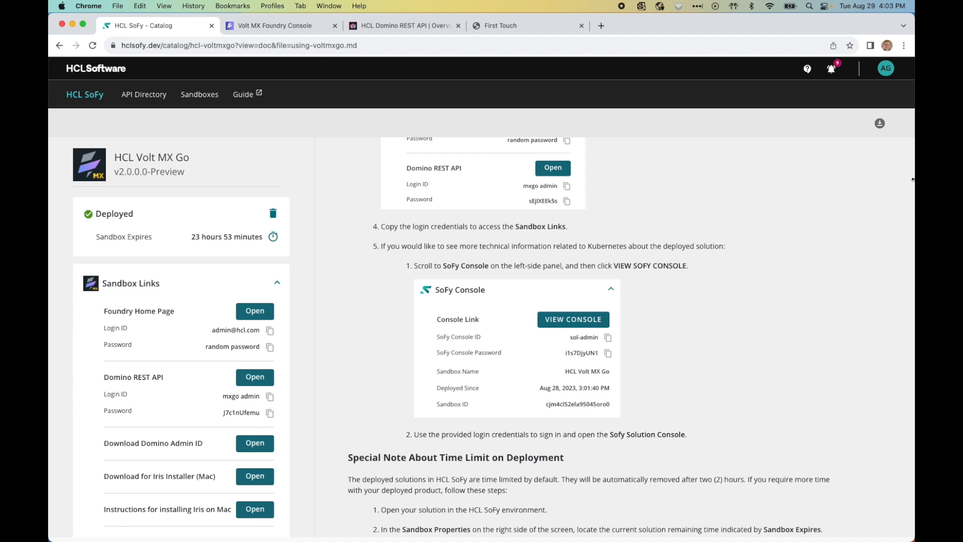
pyautogui.scroll(-4, 779, 244)
pyautogui.scroll(-3, 779, 244)
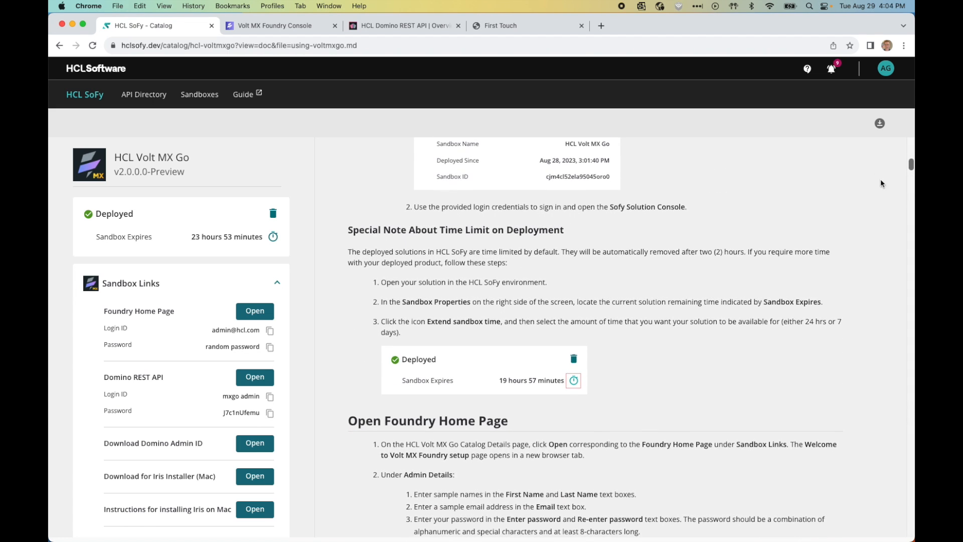
pyautogui.moveTo(911, 165); pyautogui.dragTo(903, 468)
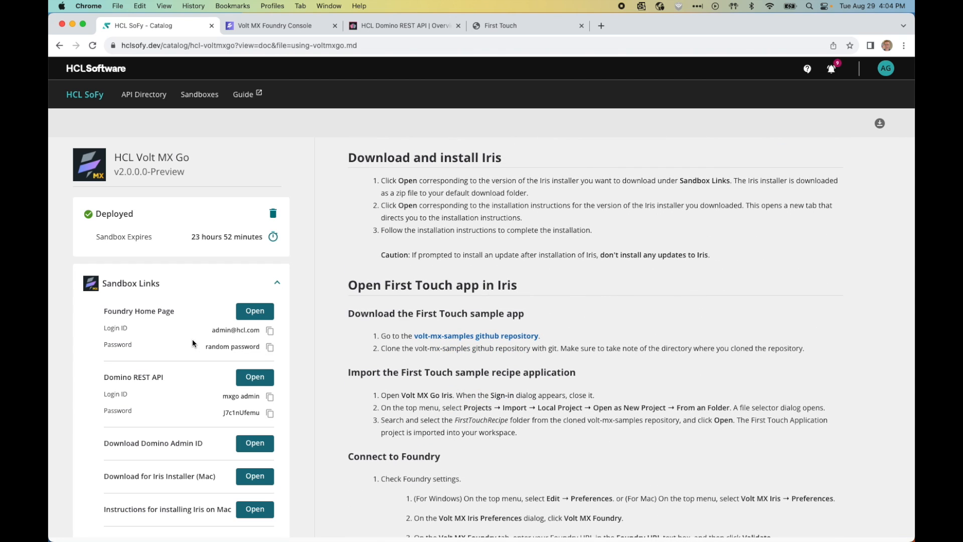
pyautogui.scroll(-5, 193, 338)
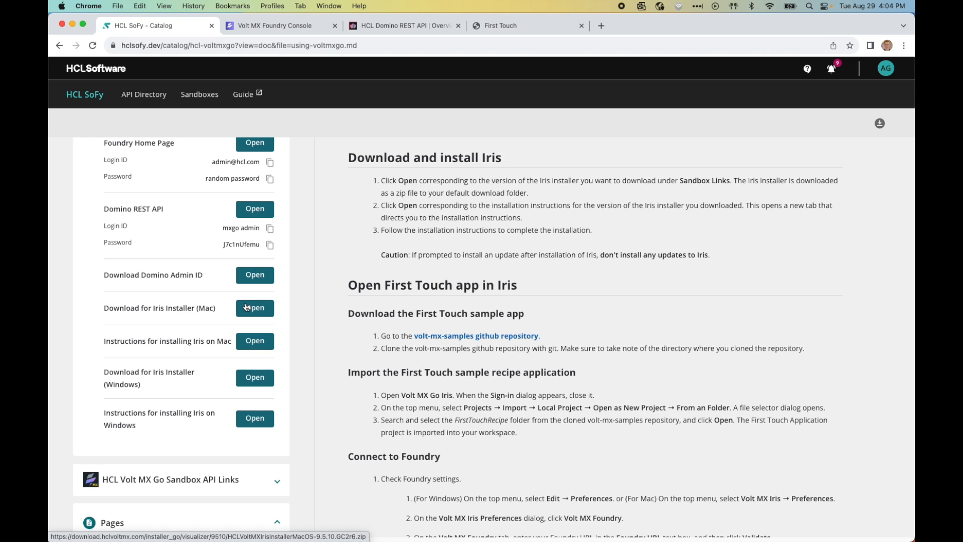
# Step: Copy the HTTPS clone URL of the volt-mx-samples GitHub repository, then switch to Terminal
pyautogui.click(518, 336)
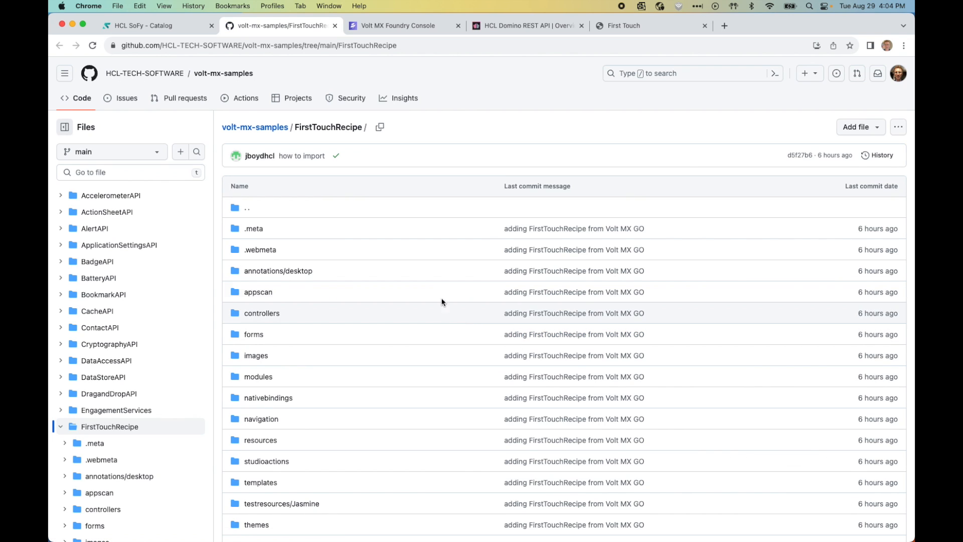
pyautogui.click(266, 129)
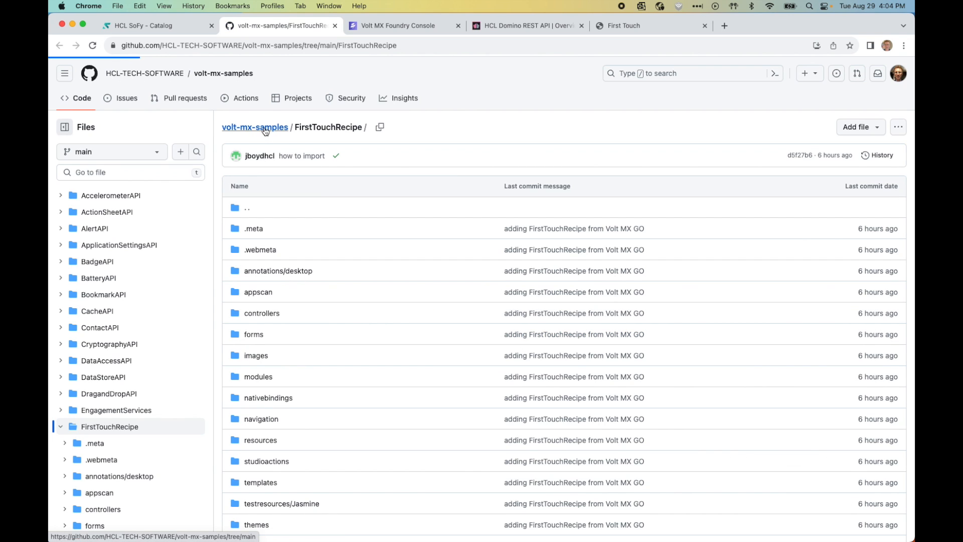
pyautogui.click(622, 166)
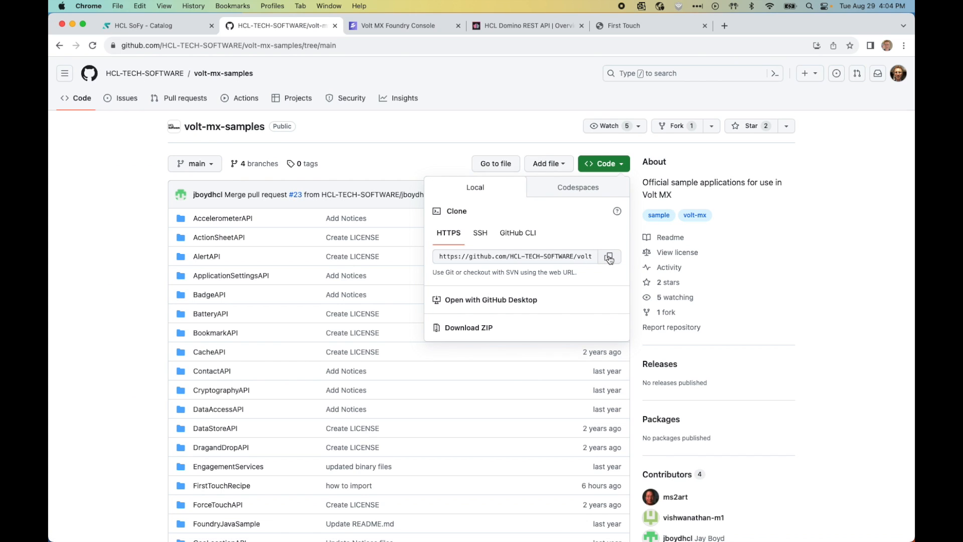
pyautogui.click(609, 257)
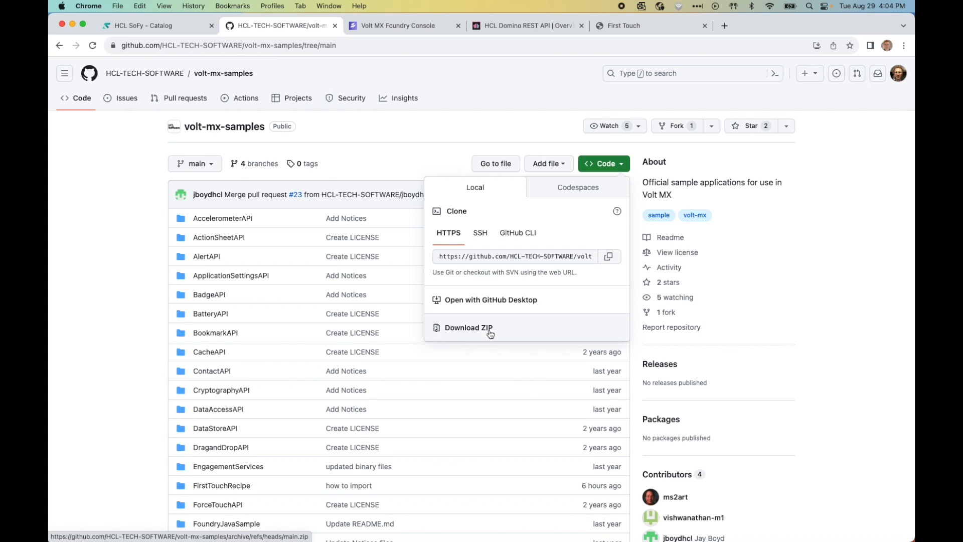
pyautogui.press('super+Tab')
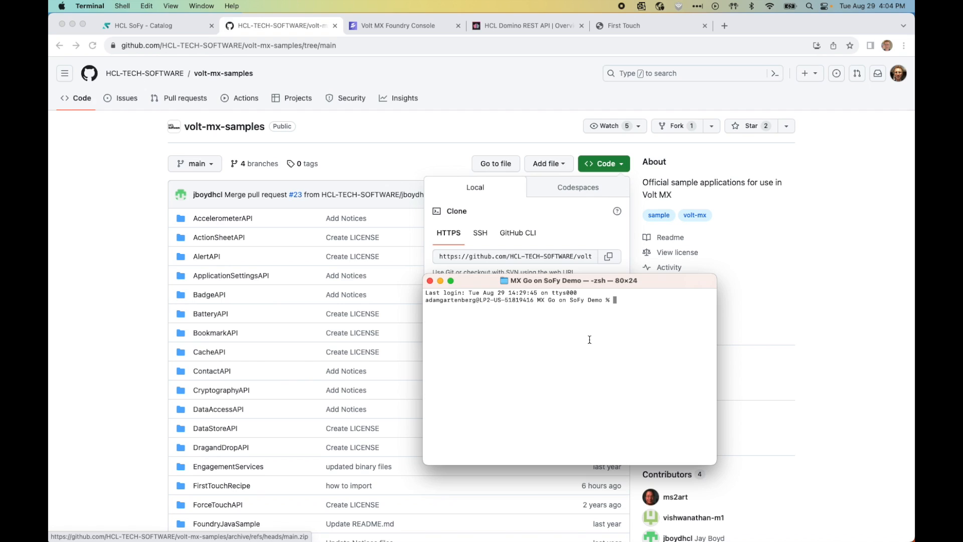
# Step: Enter 'git clone' with the pasted volt-mx-samples URL in Terminal, then return to the HCL SoFy - Catalog tab
pyautogui.write('git clone')
pyautogui.press('super+v')
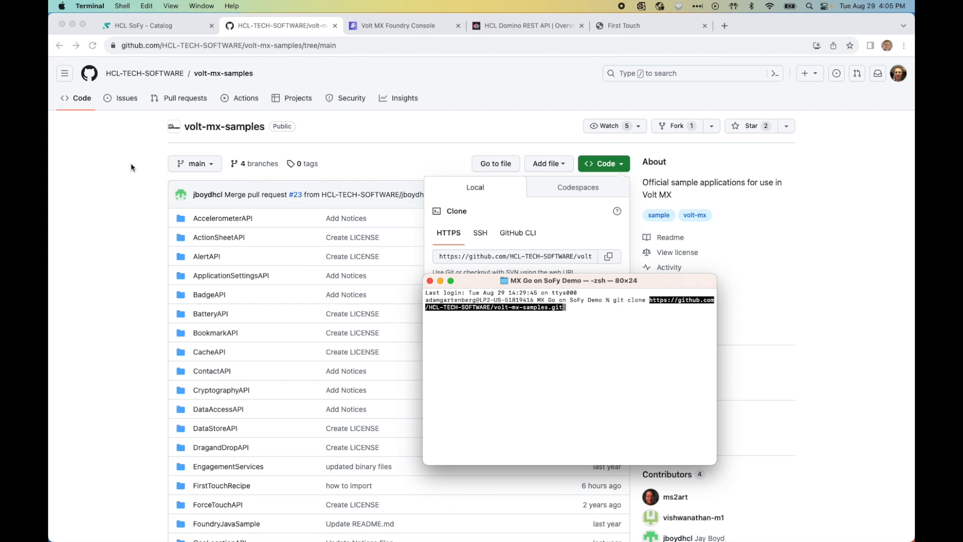
pyautogui.click(163, 22)
pyautogui.click(157, 26)
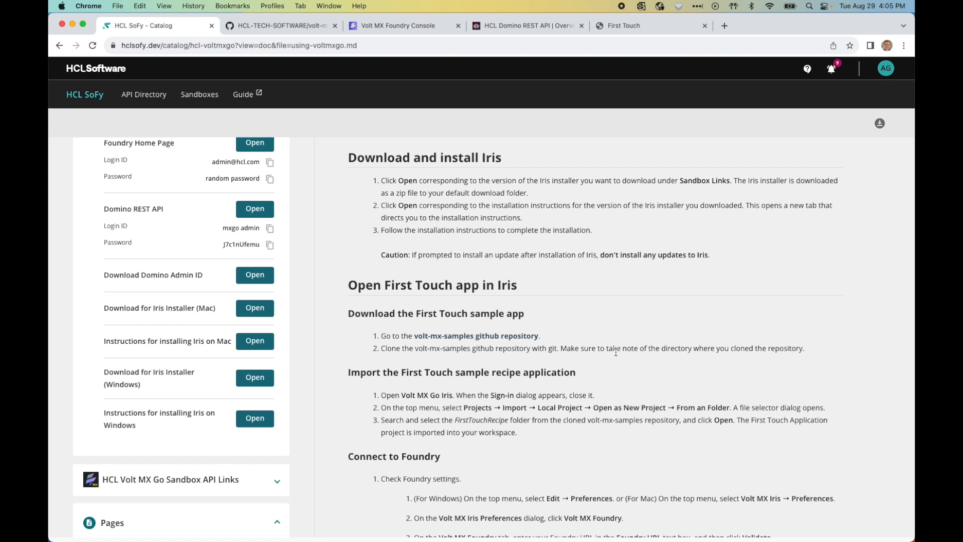
# Step: Scroll SoFy's guide to the Import the First Touch sample recipe application steps, then switch to Iris
pyautogui.scroll(-5, 616, 352)
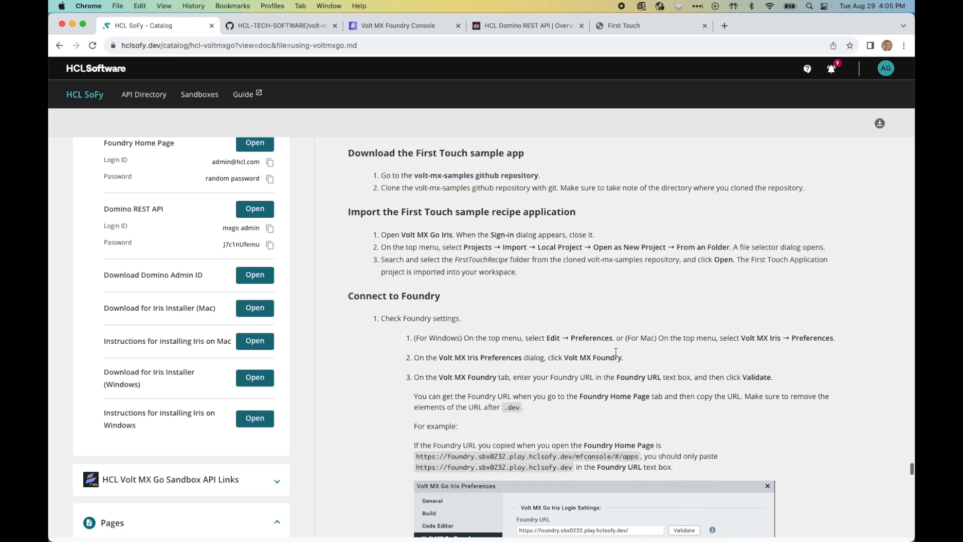
pyautogui.scroll(4, 616, 354)
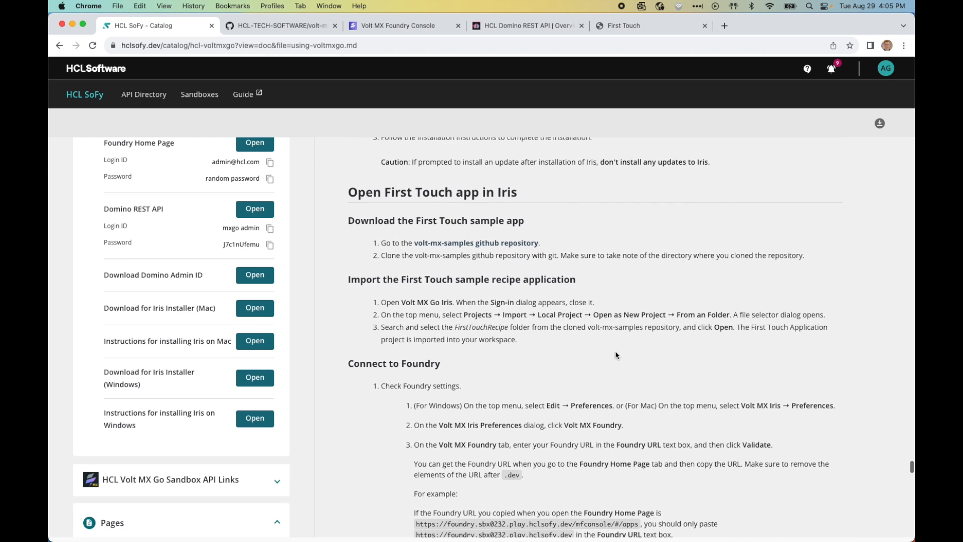
pyautogui.scroll(1, 616, 354)
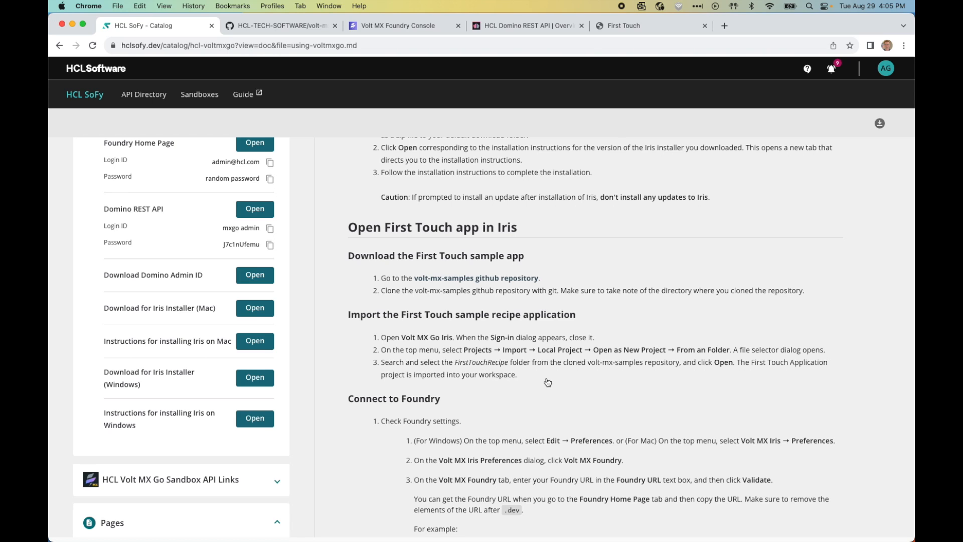
pyautogui.press('super+Tab')
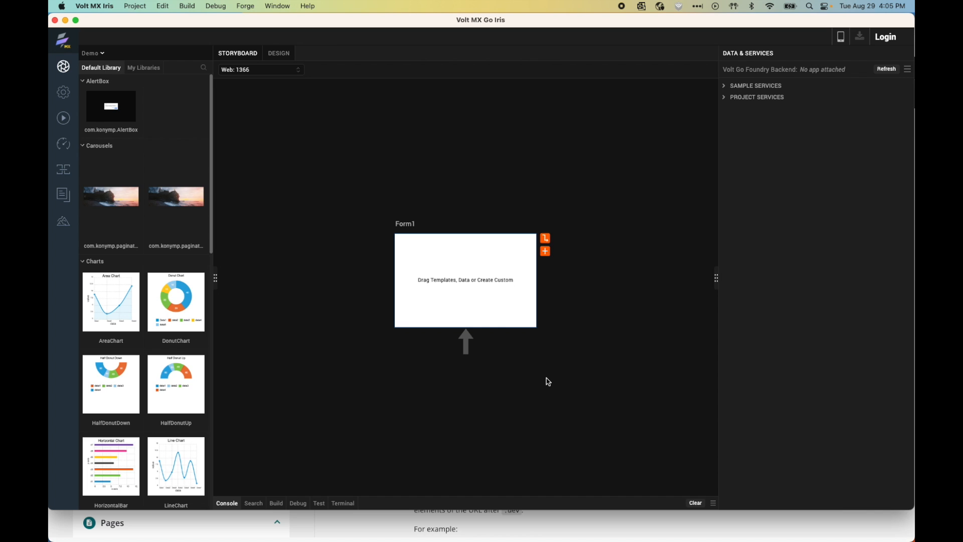
# Step: Choose to import a local project from a folder in the Iris project menu
pyautogui.click(131, 6)
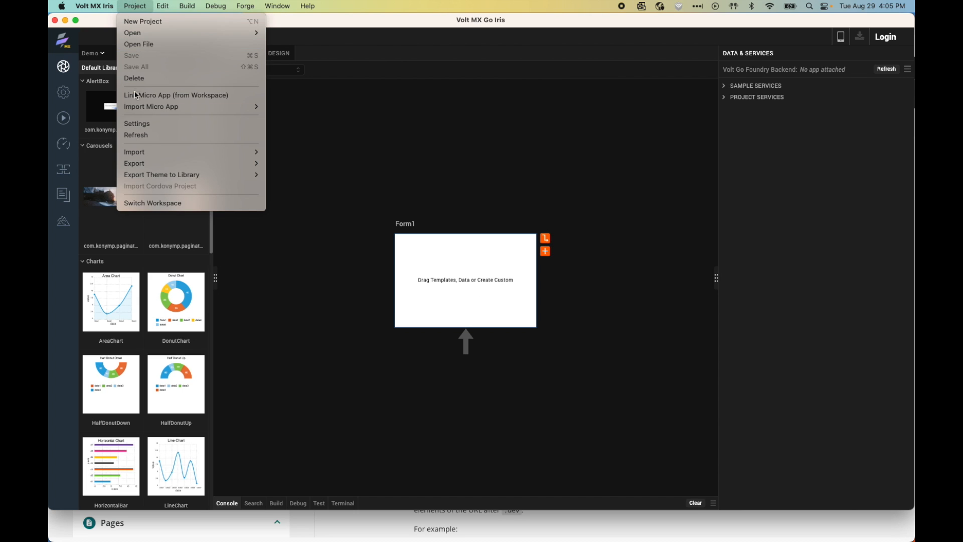
pyautogui.moveTo(147, 155)
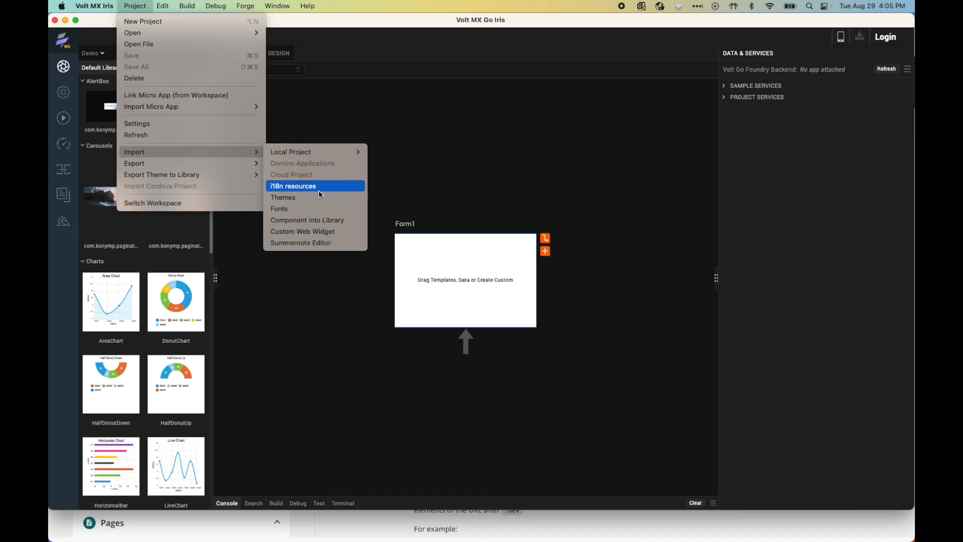
pyautogui.moveTo(326, 154)
pyautogui.moveTo(432, 157)
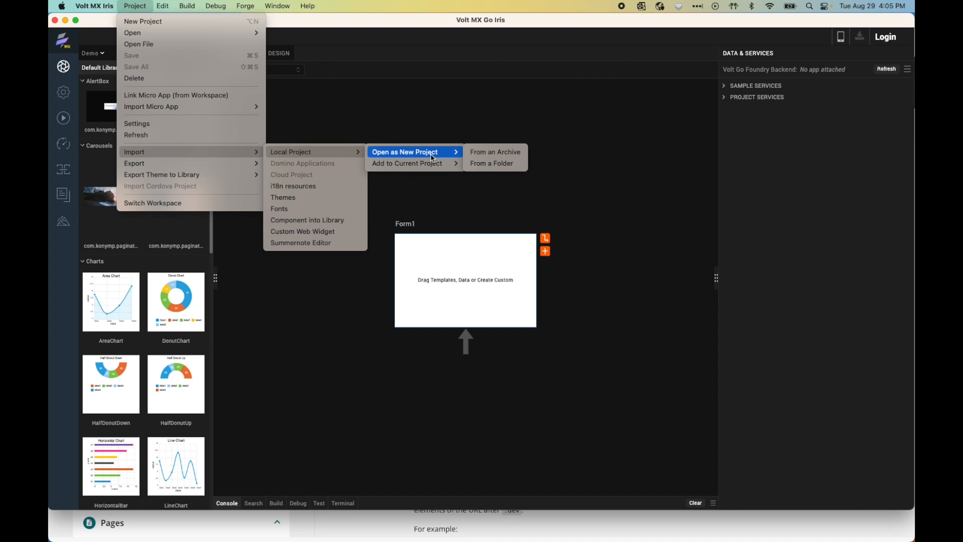
pyautogui.click(492, 167)
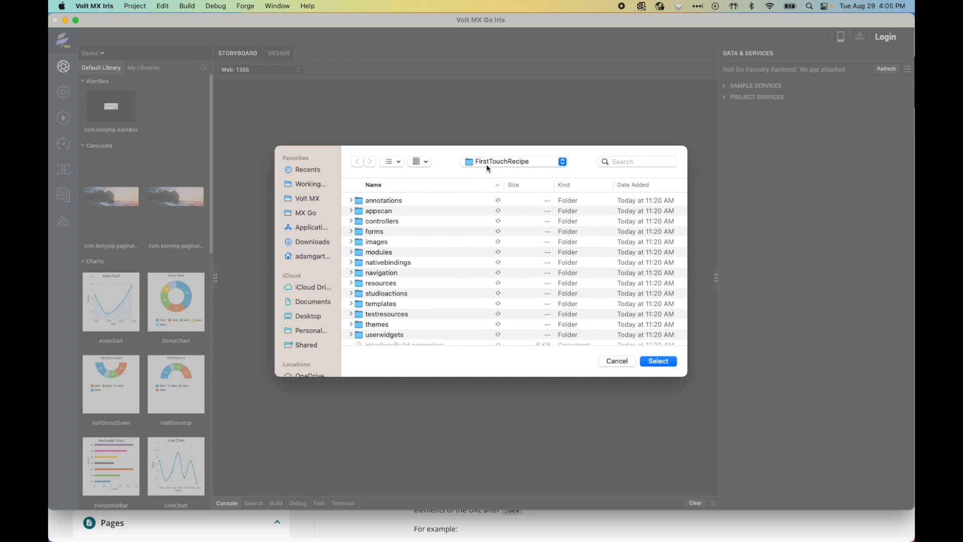
# Step: Import the FirstTouchRecipe folder from volt-mx-samples, overwriting the existing project of that name
pyautogui.click(487, 163)
pyautogui.click(486, 174)
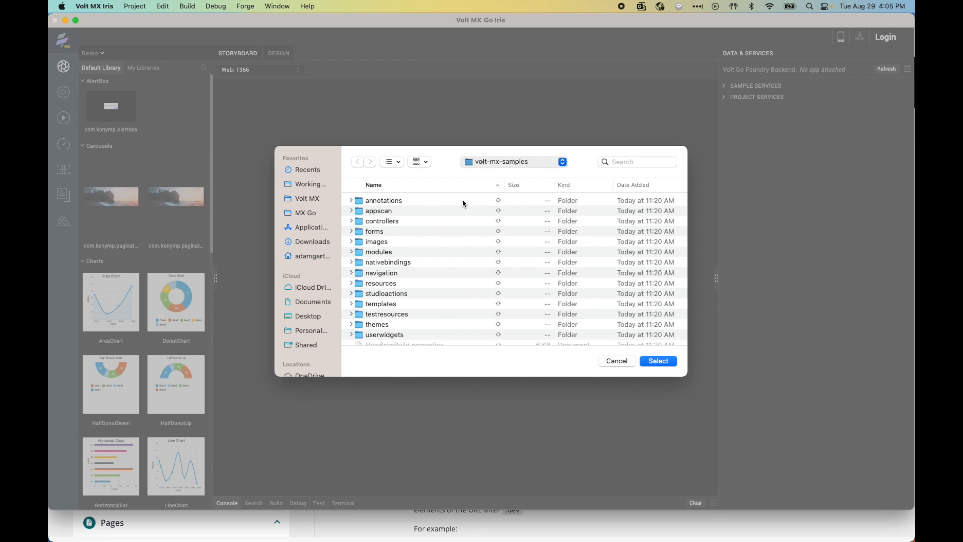
pyautogui.scroll(-2, 424, 215)
pyautogui.scroll(-3, 425, 215)
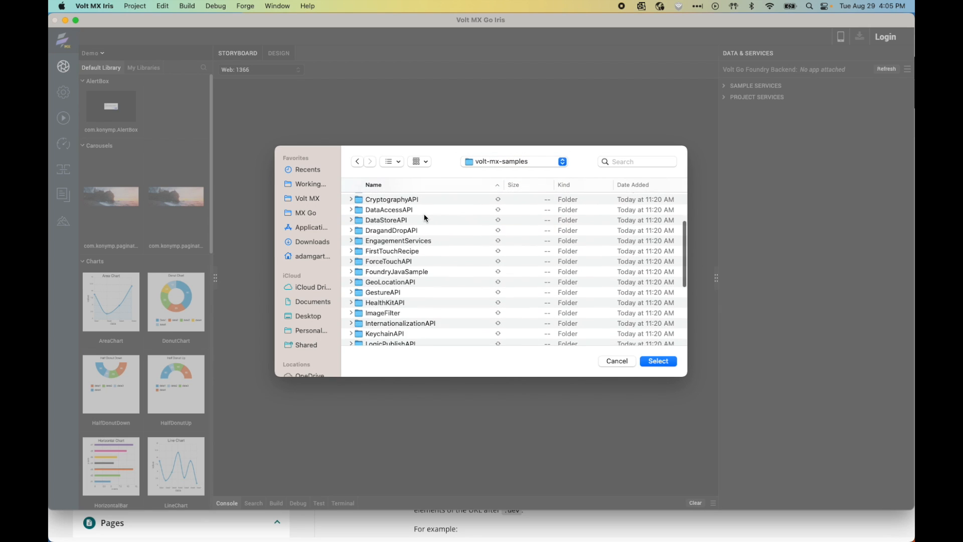
pyautogui.click(391, 252)
pyautogui.doubleClick(391, 252)
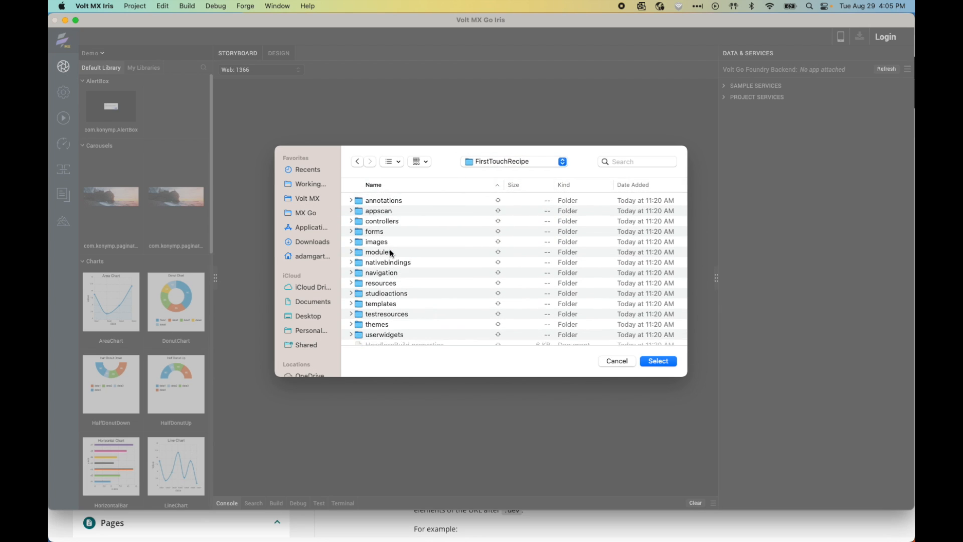
pyautogui.click(658, 362)
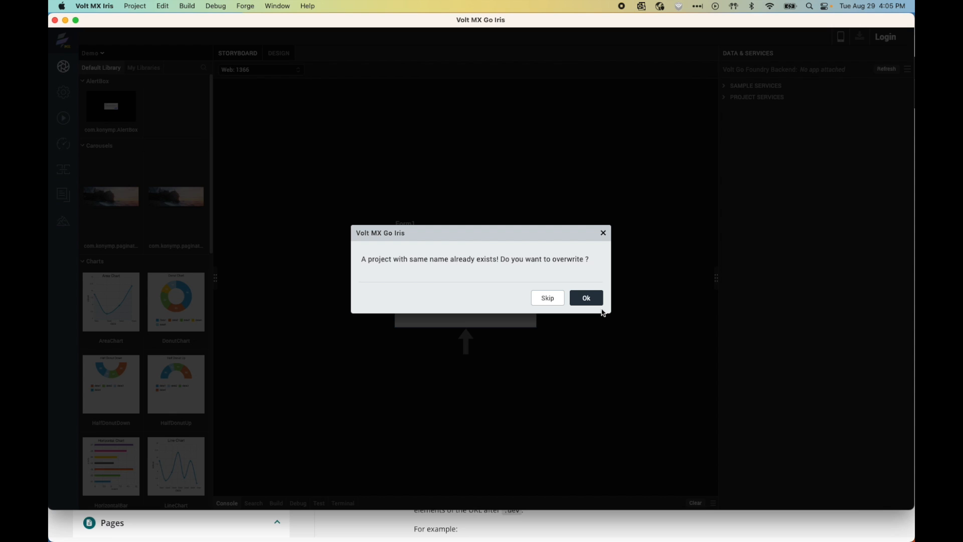
pyautogui.click(597, 302)
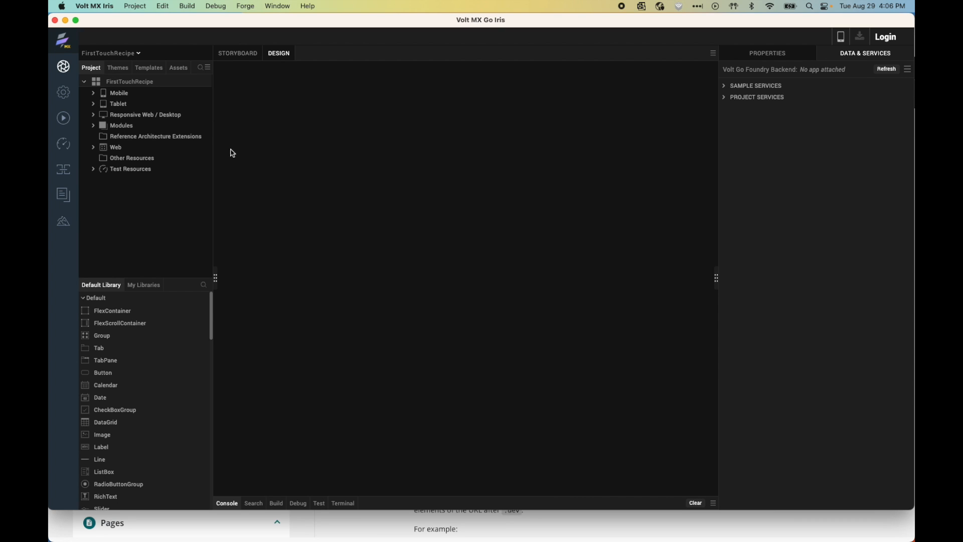
# Step: Open the Iris preferences at the Volt MX Go Foundry section
pyautogui.click(103, 4)
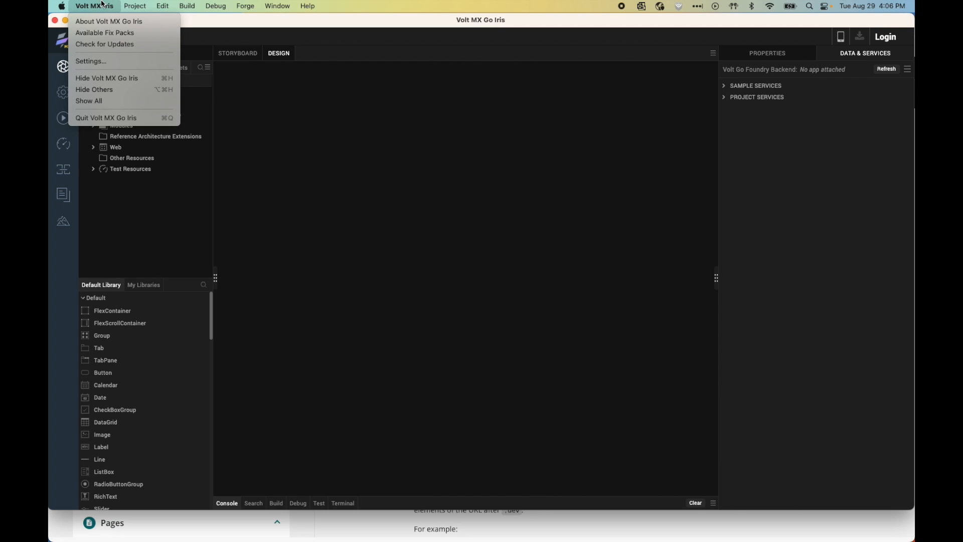
pyautogui.click(104, 63)
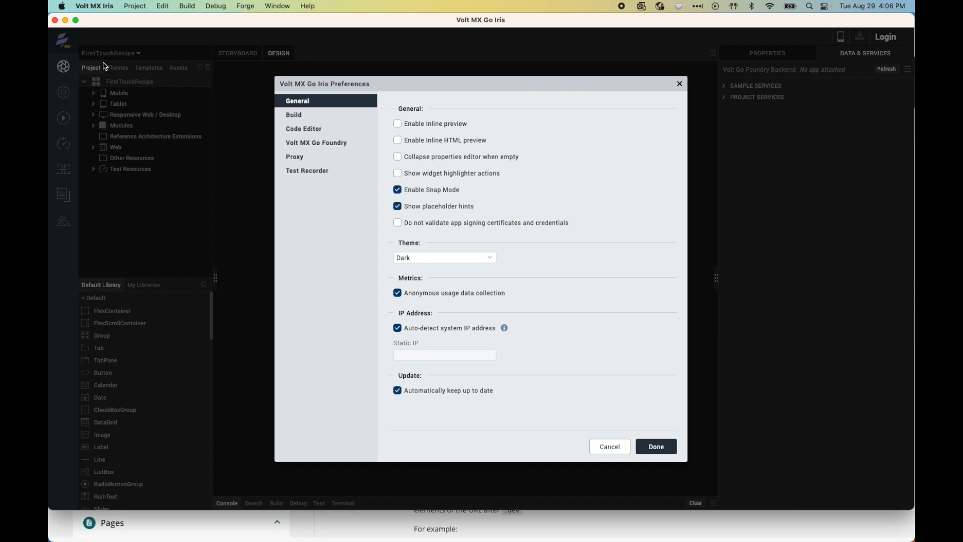
pyautogui.click(301, 144)
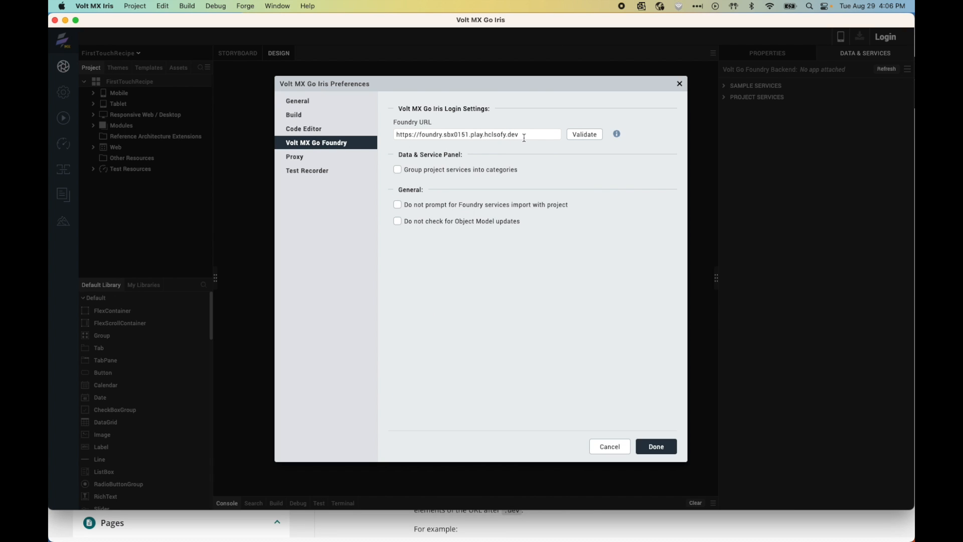
# Step: Copy the Foundry host address from the Foundry Console page's address bar in Chrome
pyautogui.click(332, 524)
pyautogui.click(405, 27)
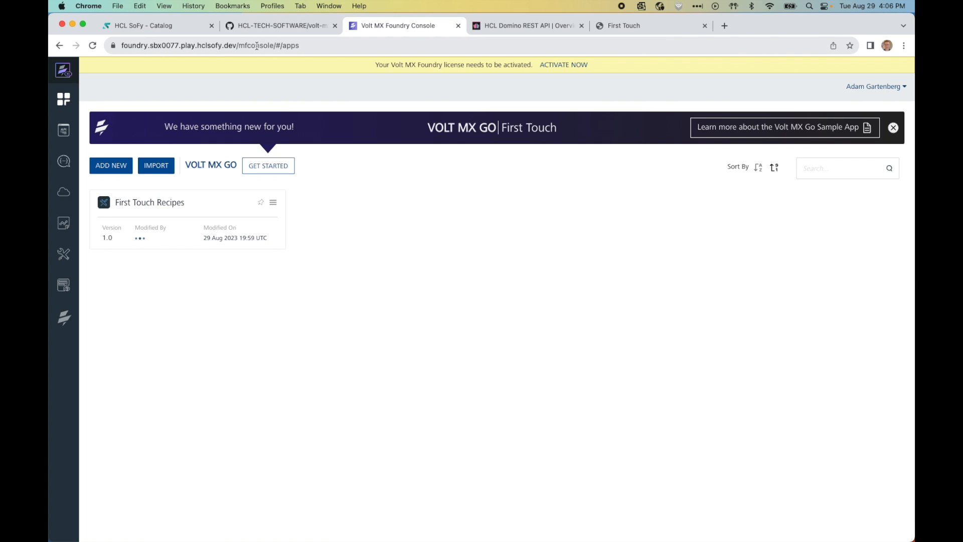
pyautogui.click(225, 45)
pyautogui.moveTo(225, 46); pyautogui.dragTo(122, 44)
pyautogui.press('super+c')
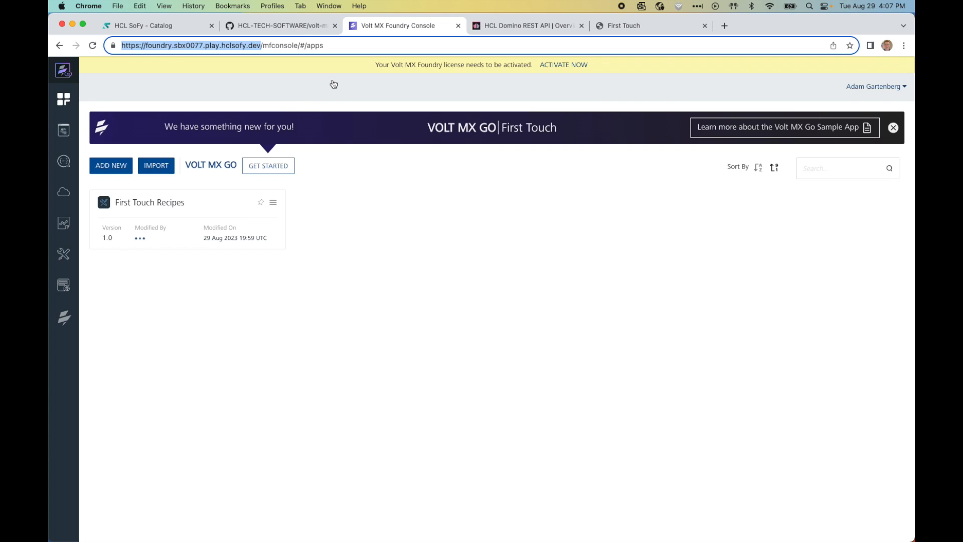
pyautogui.press('super+Tab')
pyautogui.moveTo(517, 134); pyautogui.dragTo(381, 132)
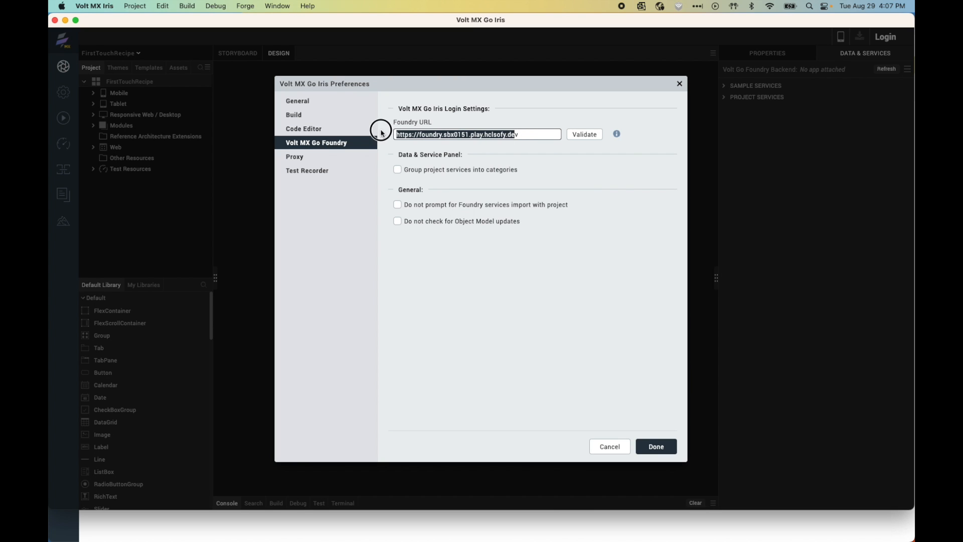
pyautogui.press('super+v')
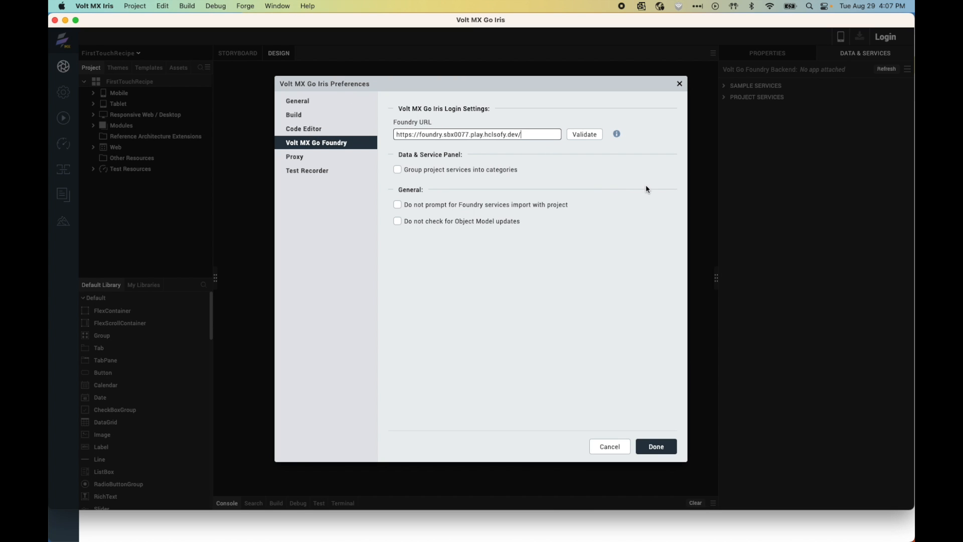
pyautogui.click(585, 135)
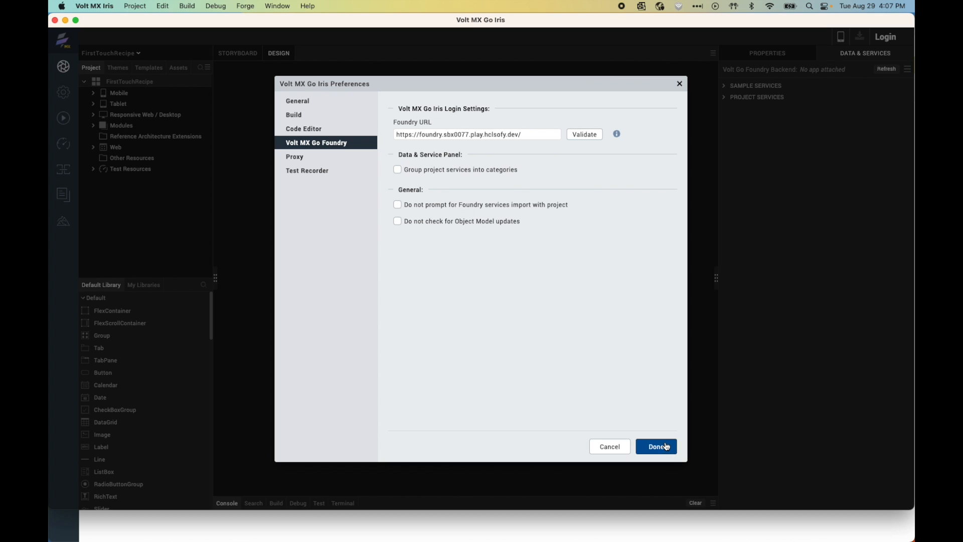
pyautogui.click(666, 447)
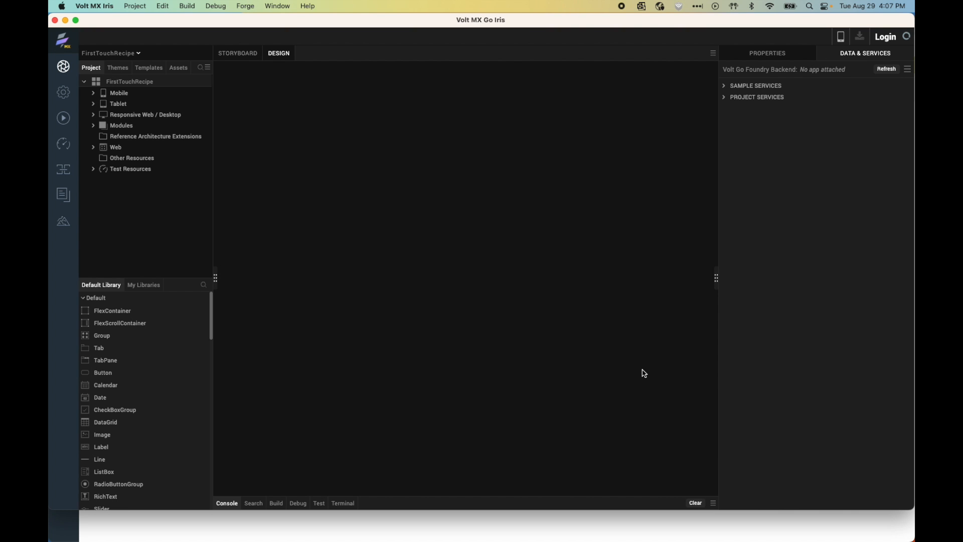
# Step: Log in to Volt MX Foundry from Iris with the account email and password
pyautogui.click(886, 38)
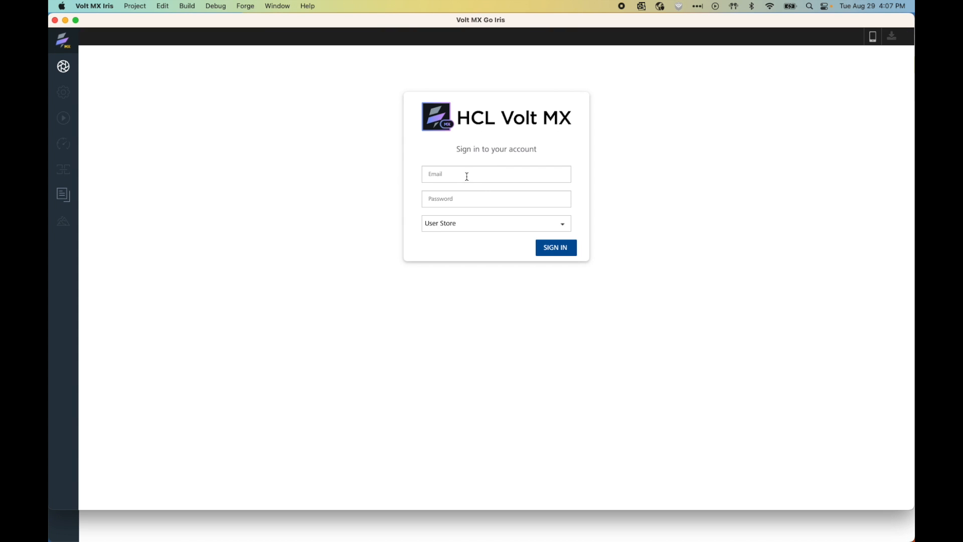
pyautogui.click(467, 177)
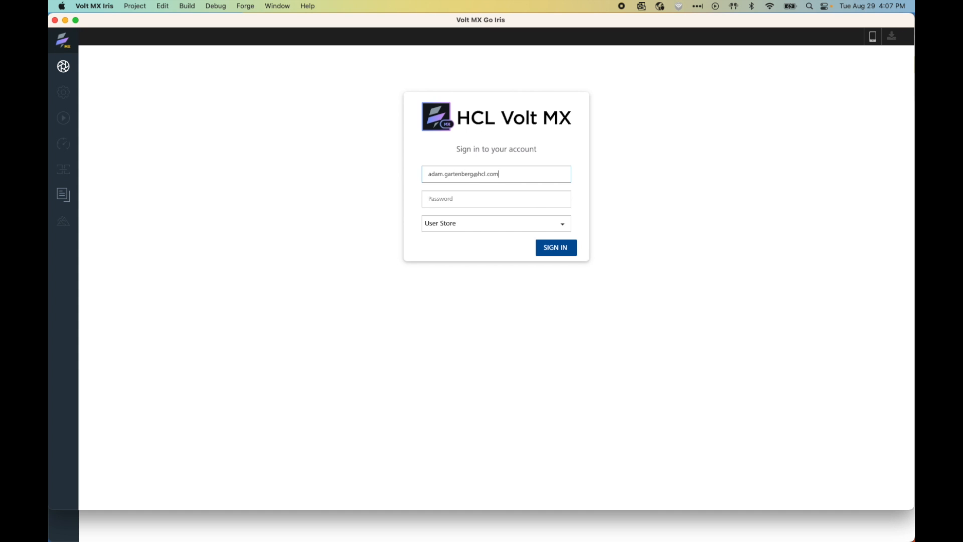
pyautogui.press('Tab')
pyautogui.write('••')
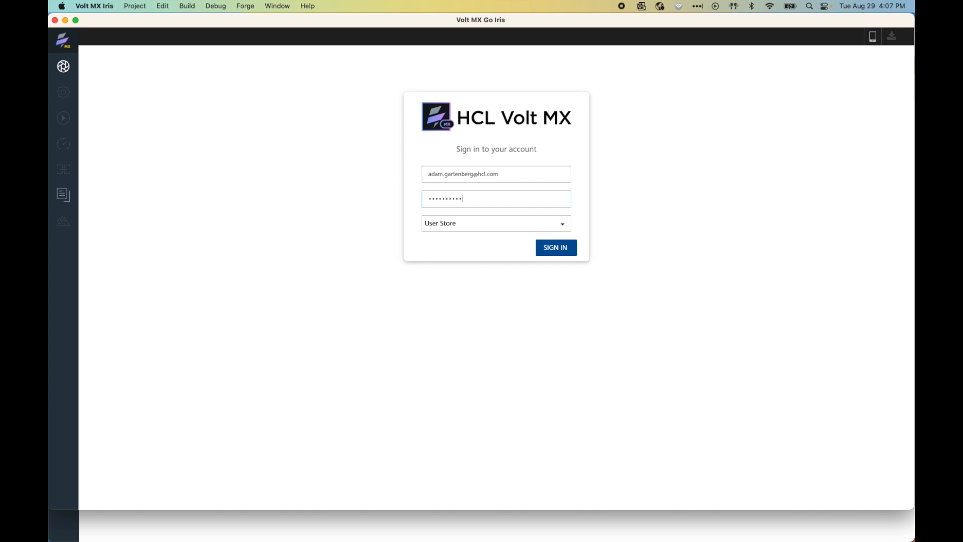
pyautogui.click(545, 249)
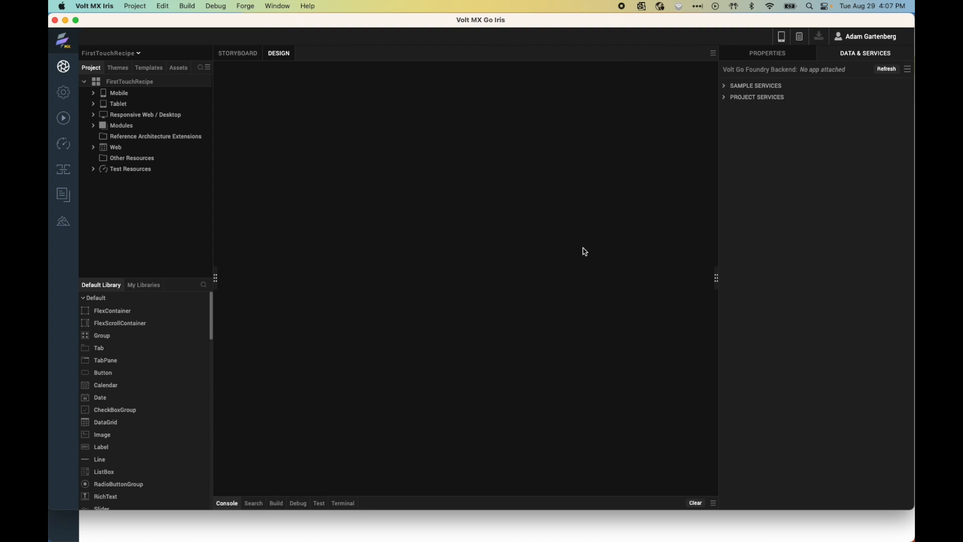
# Step: Select FirstTouchEnv as the Foundry environment in Project Settings and save
pyautogui.click(133, 7)
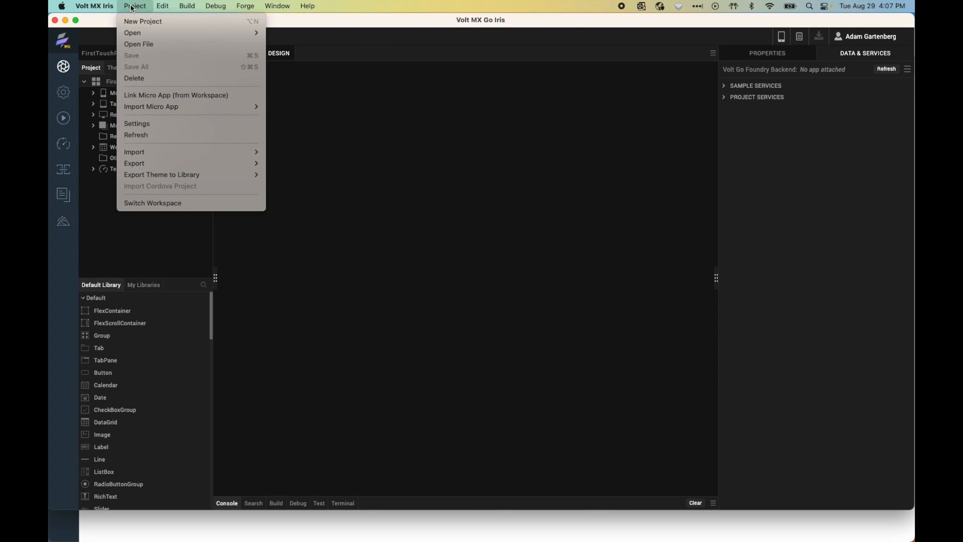
pyautogui.click(151, 129)
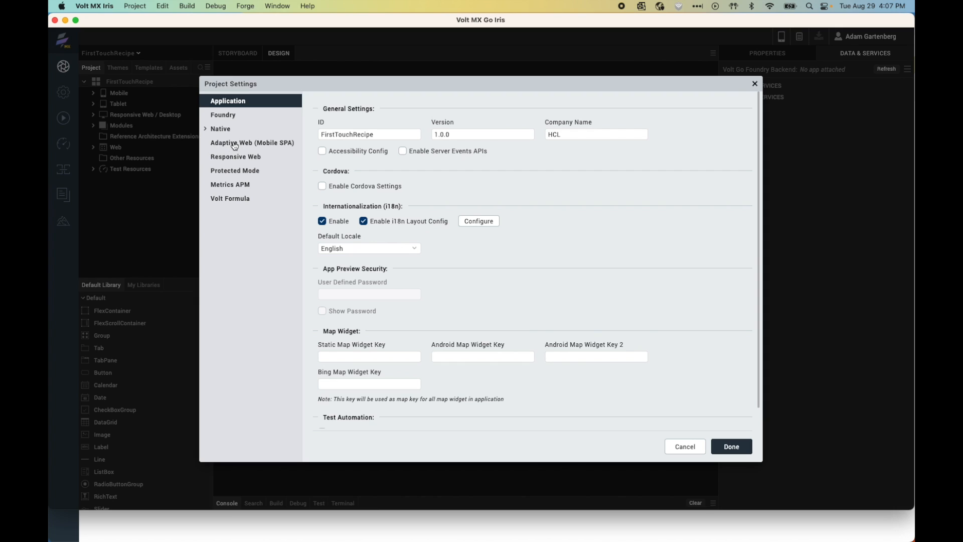
pyautogui.click(226, 115)
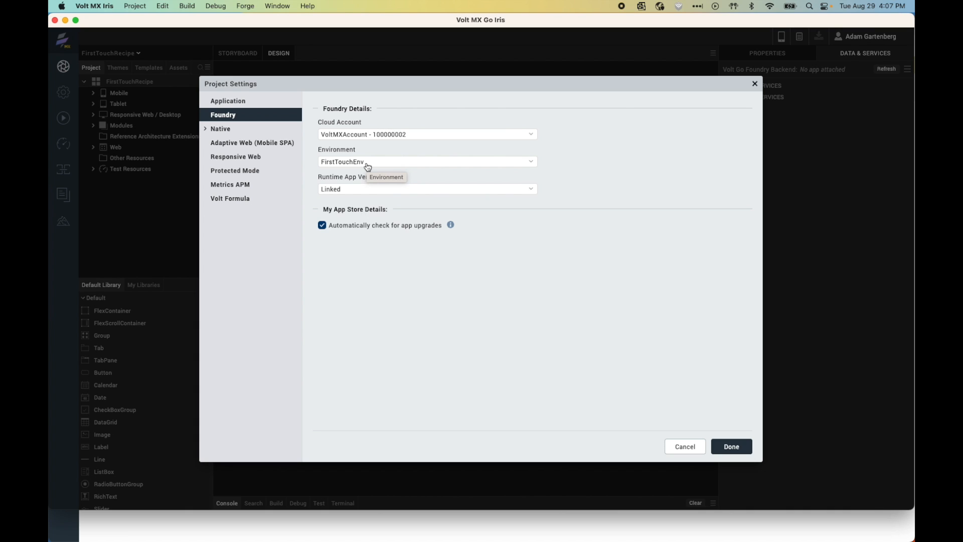
pyautogui.click(368, 161)
pyautogui.click(368, 161)
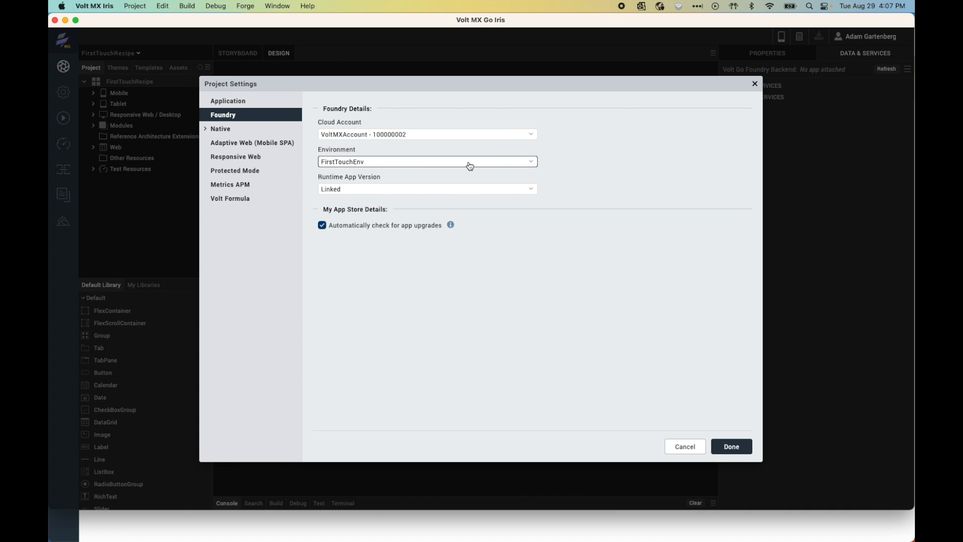
pyautogui.click(741, 448)
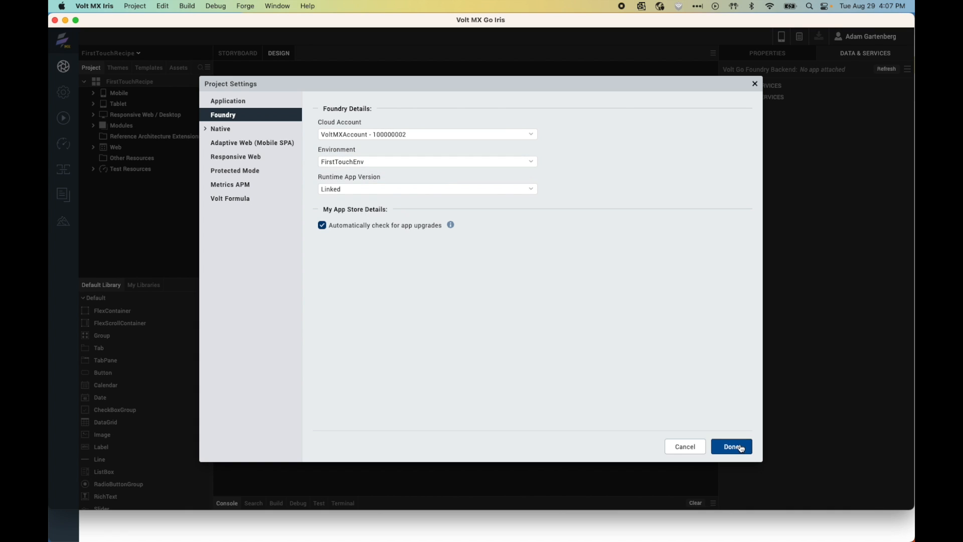
pyautogui.click(742, 448)
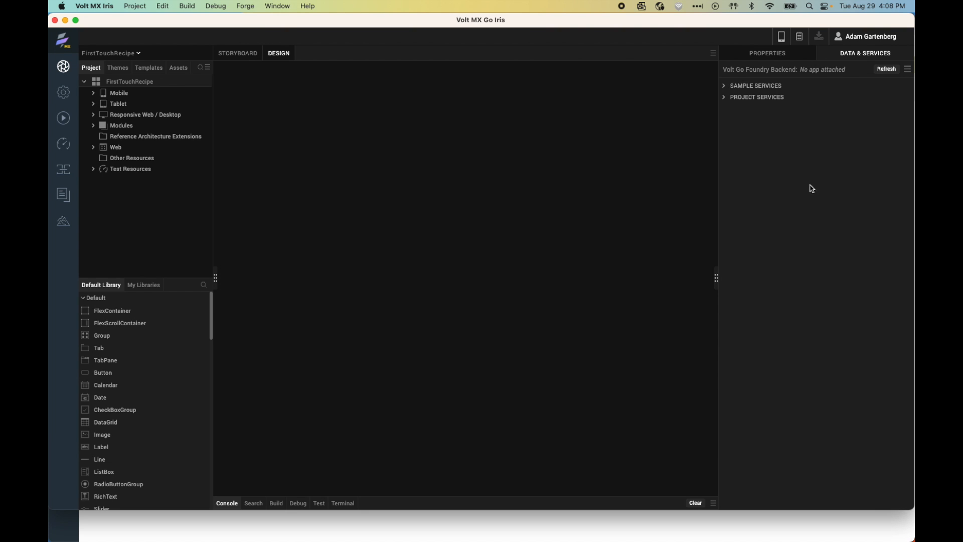
# Step: Link the existing First Touch Recipes Foundry app, version 1.0, to the project in Data & Services
pyautogui.click(909, 70)
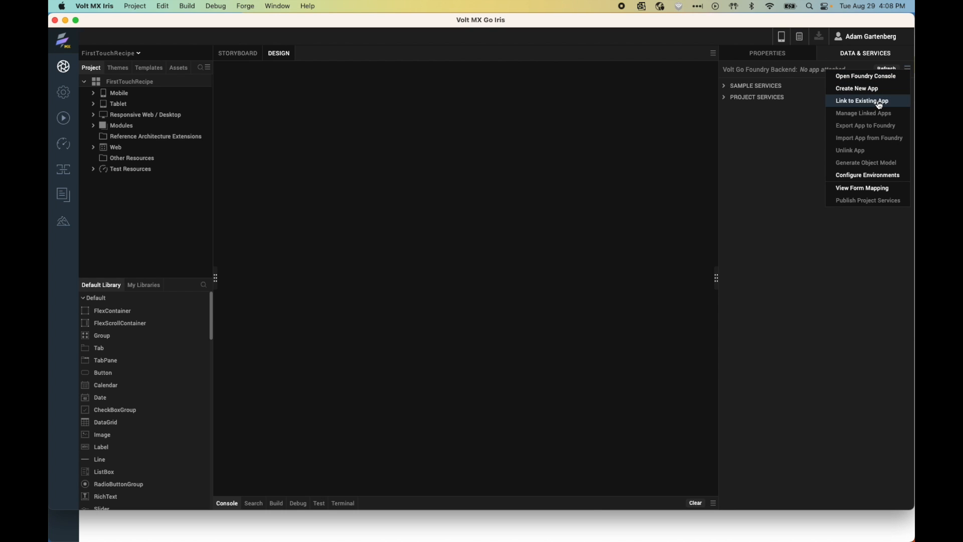
pyautogui.click(880, 102)
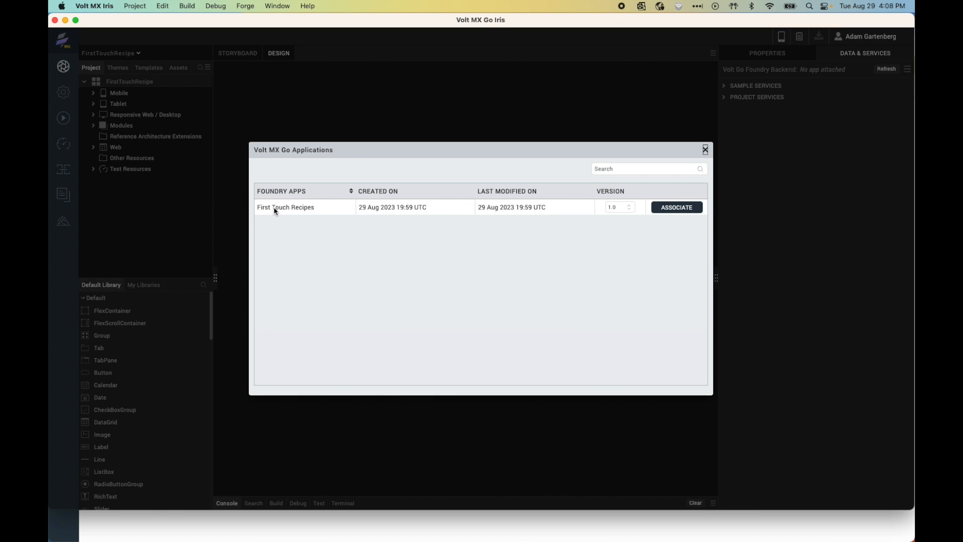
pyautogui.click(679, 208)
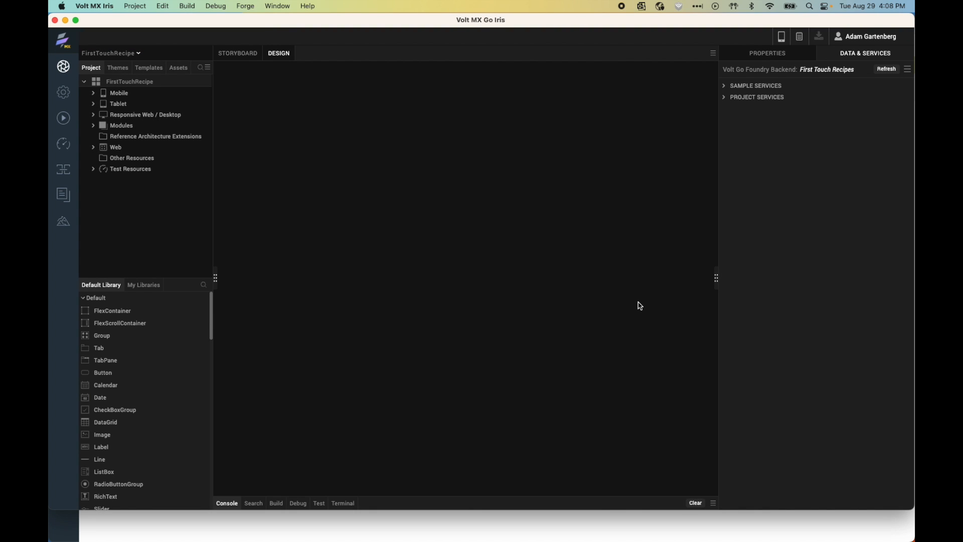
# Step: Load Project Services to list FirstTouchDRAPIOAuth login/logout and the Recipe object's get, create, update, delete operations
pyautogui.click(725, 97)
pyautogui.click(742, 120)
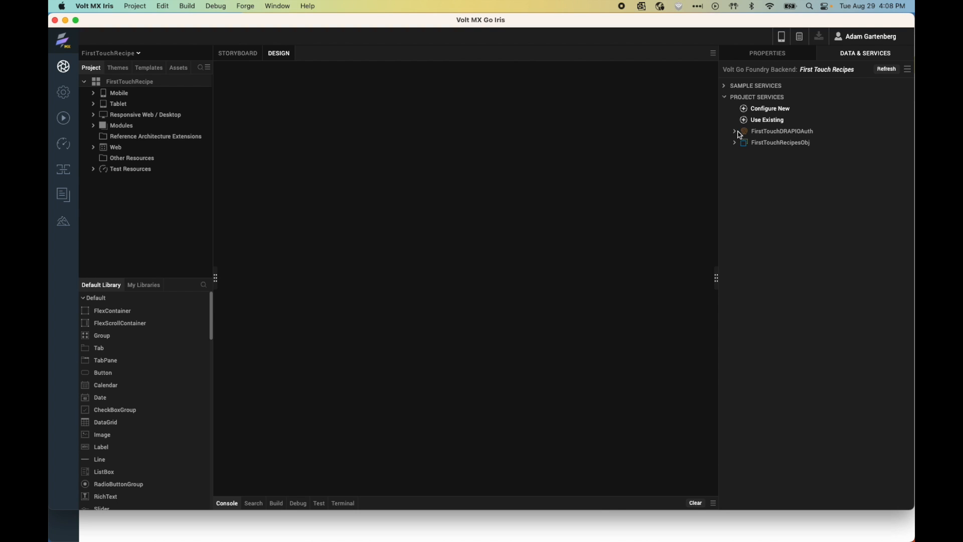
pyautogui.click(735, 131)
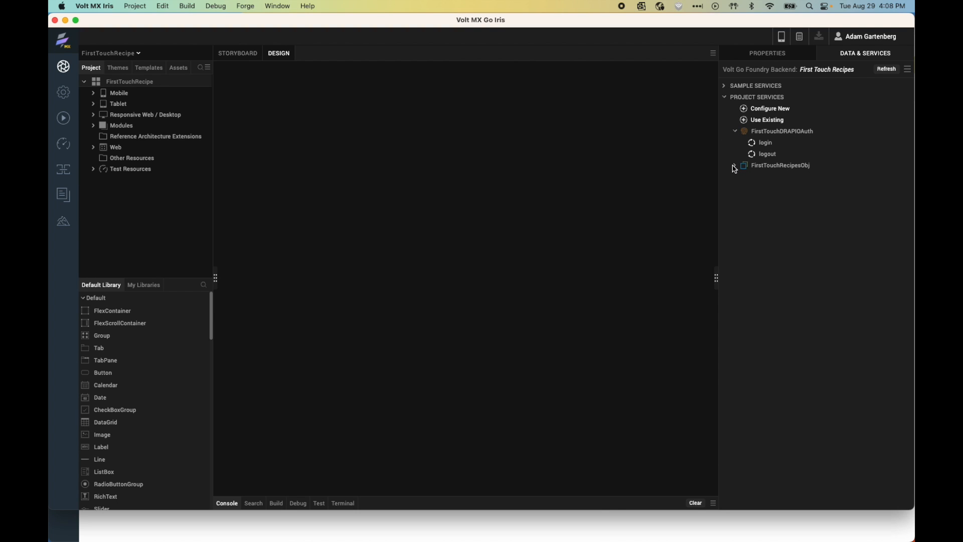
pyautogui.click(735, 166)
pyautogui.click(742, 178)
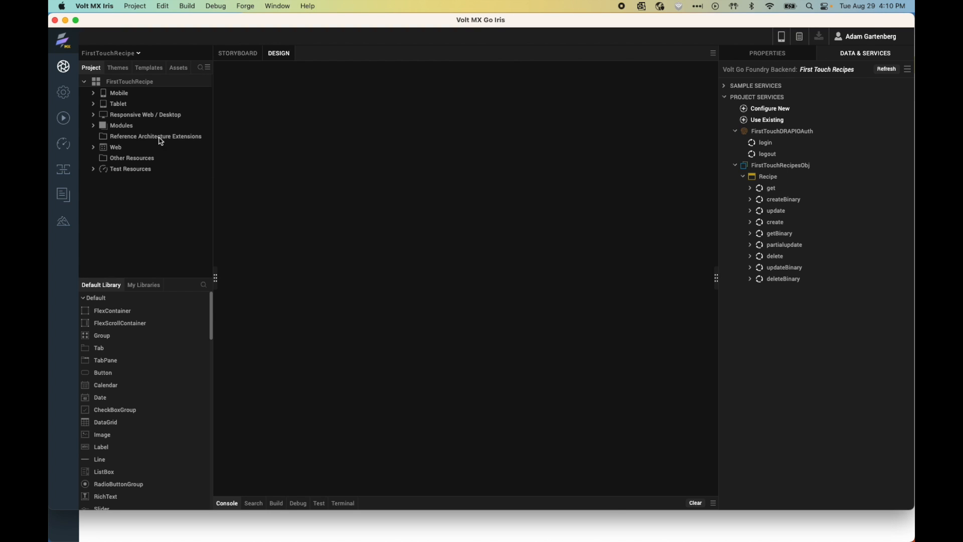
# Step: Open the RecipeForm template from Templates > Components and select its Recipe Name label
pyautogui.click(157, 69)
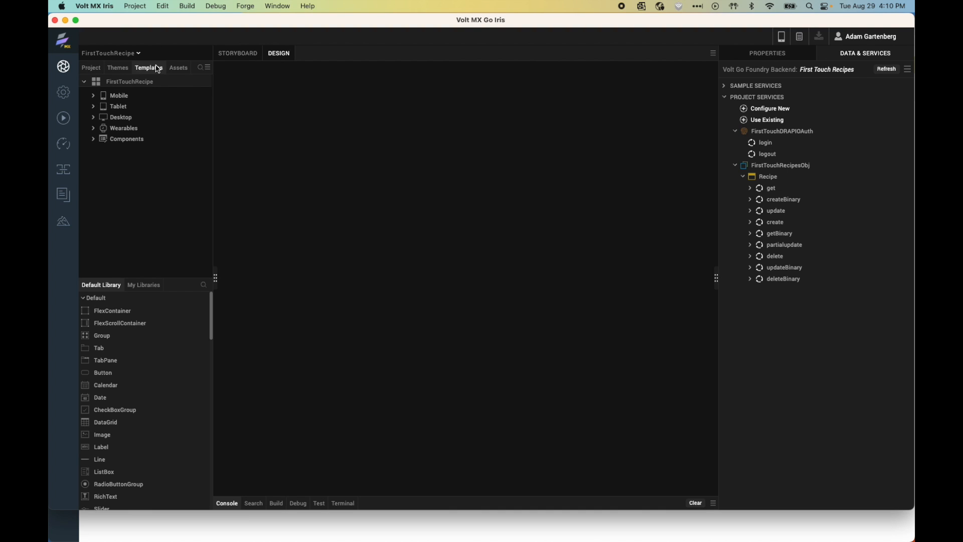
pyautogui.click(95, 141)
pyautogui.scroll(-2, 139, 201)
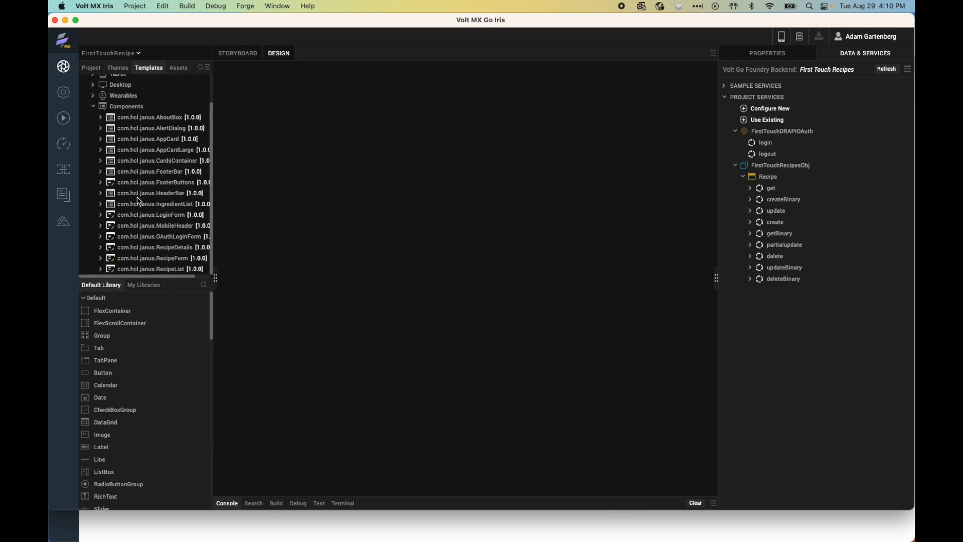
pyautogui.click(100, 258)
pyautogui.doubleClick(142, 262)
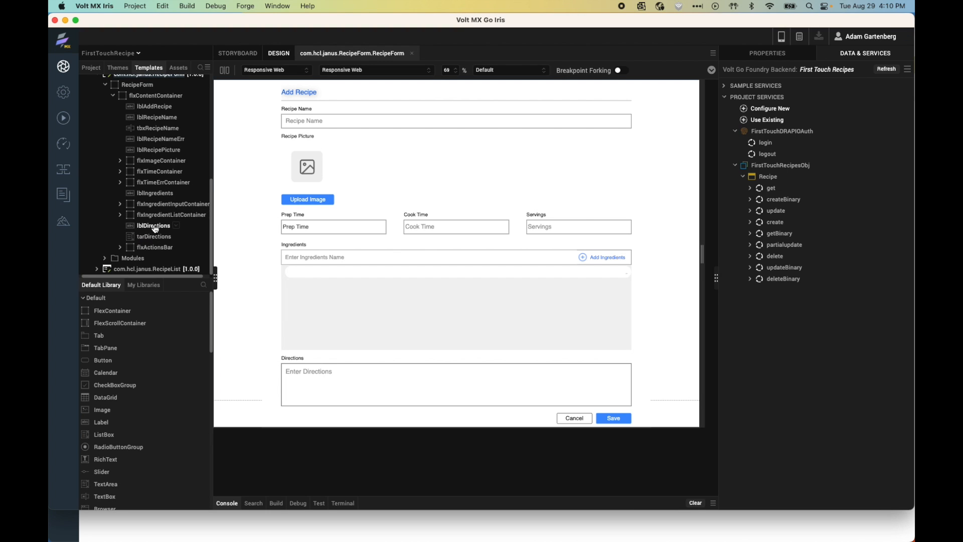
pyautogui.click(158, 118)
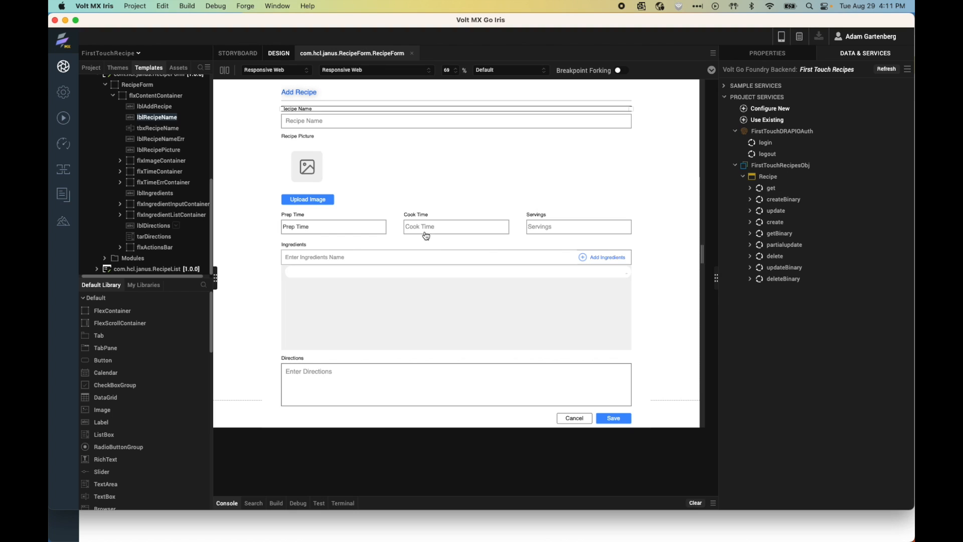
# Step: Expand the com.hcl.janus.AppCardLarge component entry and its AppCardLarge node
pyautogui.scroll(3, 120, 181)
pyautogui.scroll(10, 120, 182)
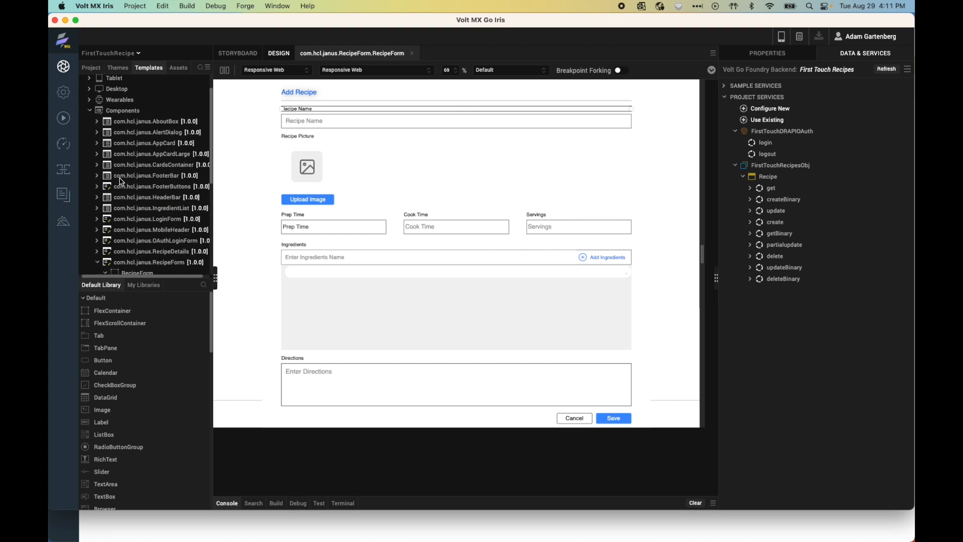
pyautogui.click(98, 172)
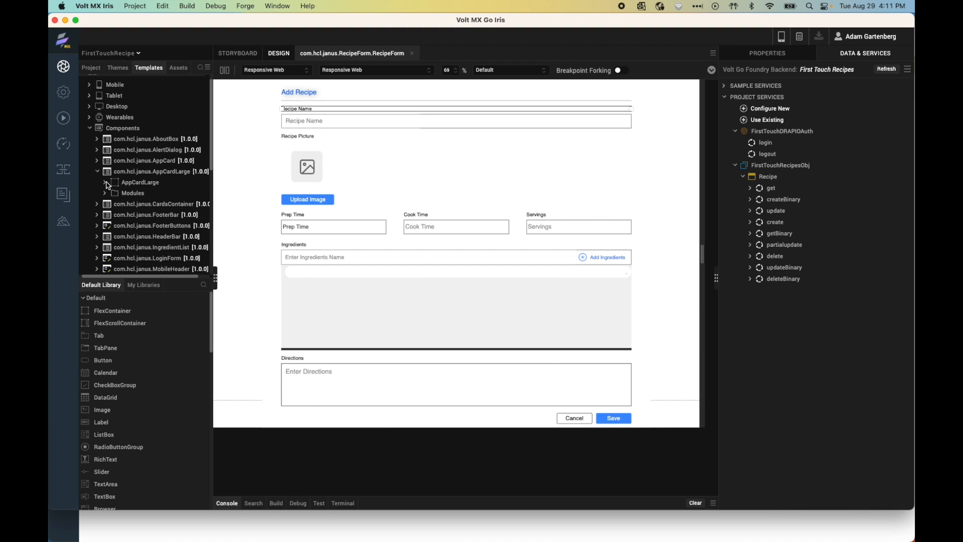
pyautogui.click(105, 182)
# Step: Open AppCardLarge and expand flxContentContainer to reveal flxOuterCard, briefly toggling the Mobile node
pyautogui.doubleClick(134, 183)
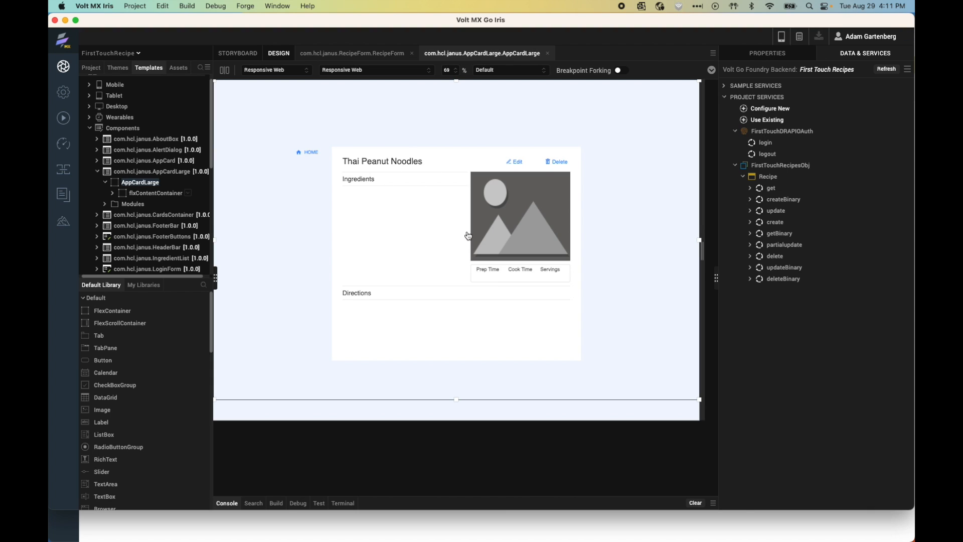
pyautogui.click(112, 195)
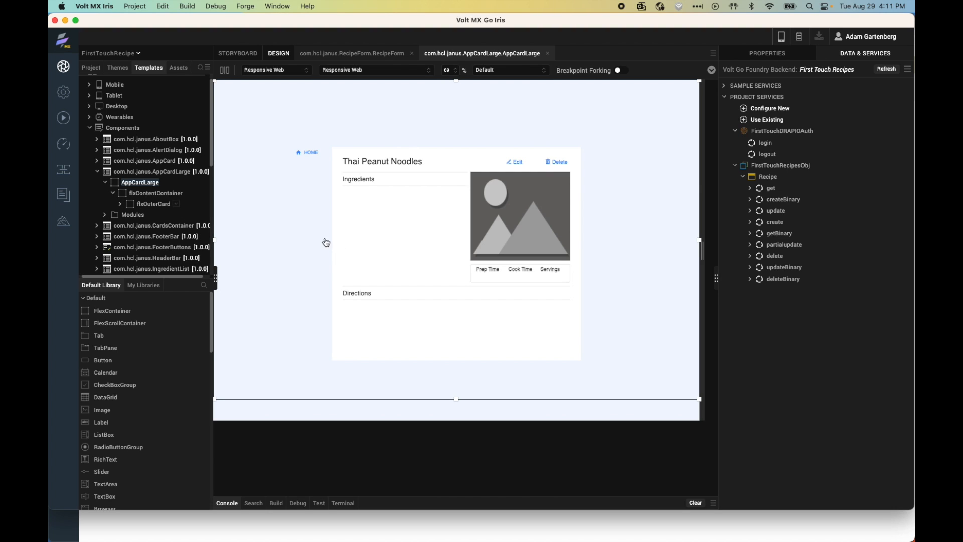
pyautogui.click(89, 85)
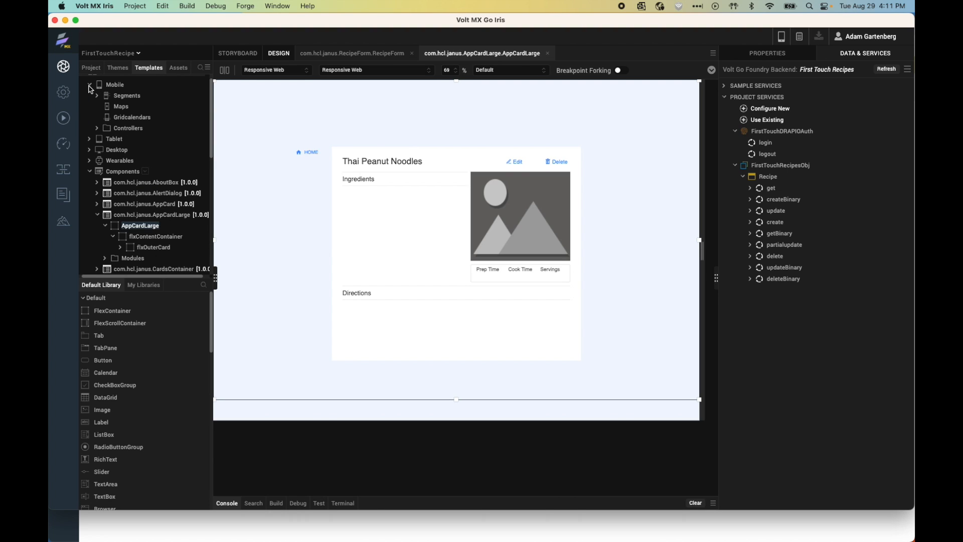
pyautogui.click(90, 87)
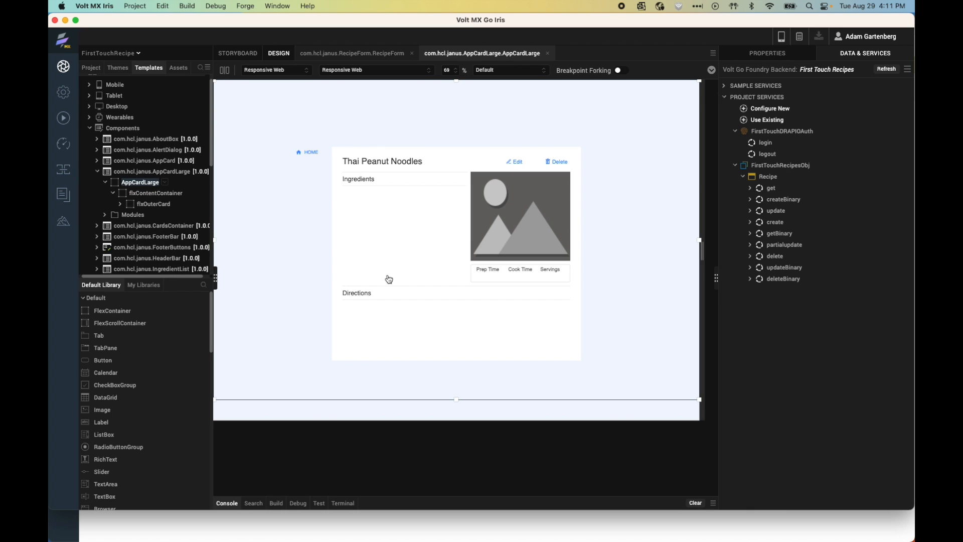
# Step: Publish a clean Responsive Web build with Mobile excluded, then dismiss the completion message
pyautogui.click(194, 7)
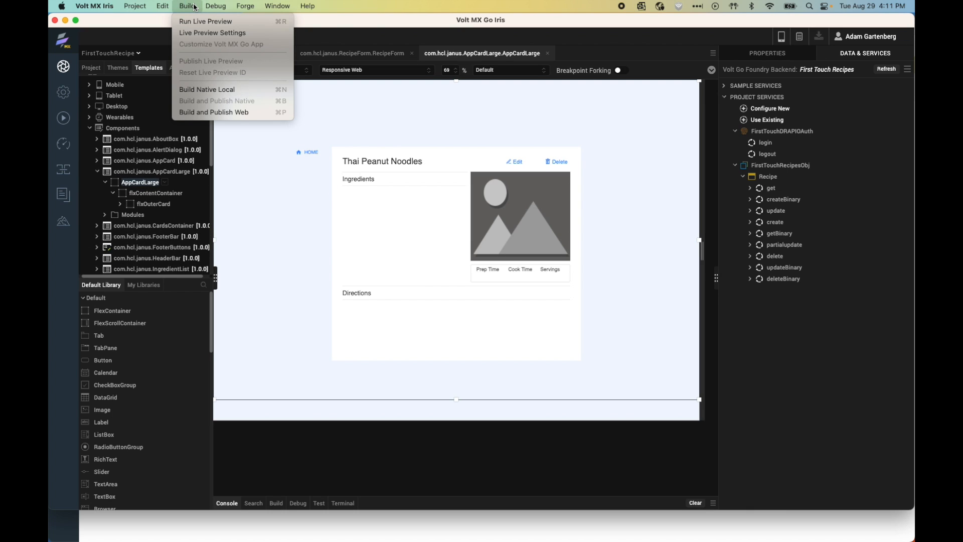
pyautogui.click(214, 112)
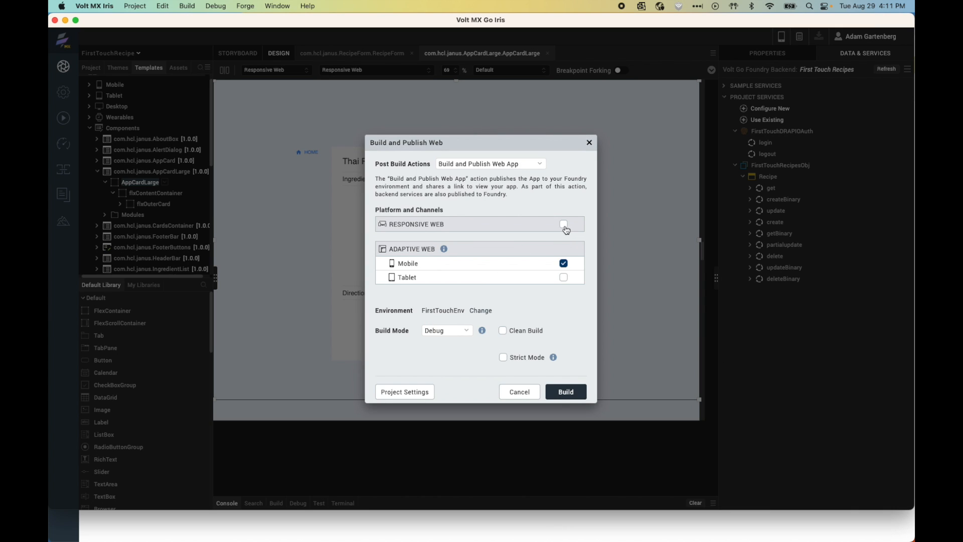
pyautogui.click(564, 225)
pyautogui.click(564, 264)
pyautogui.click(506, 330)
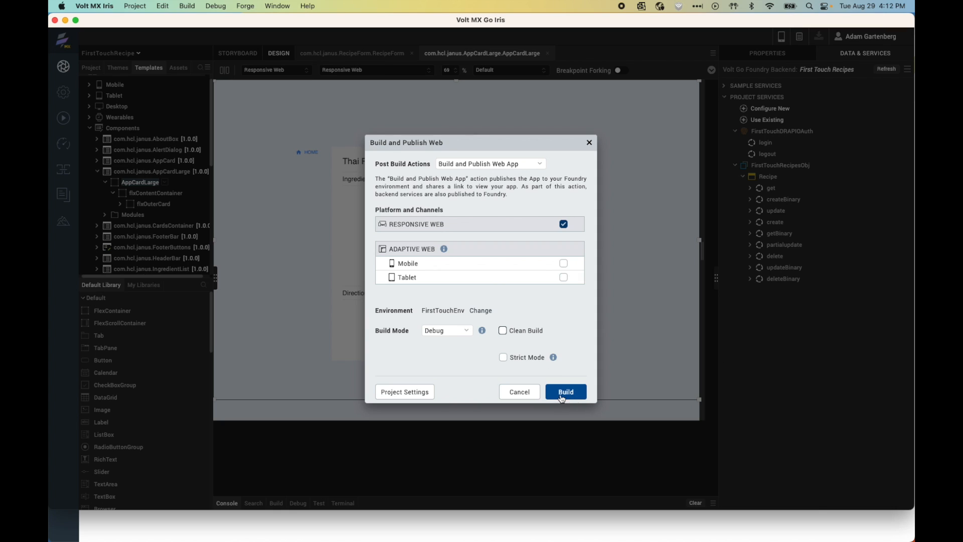
pyautogui.click(503, 330)
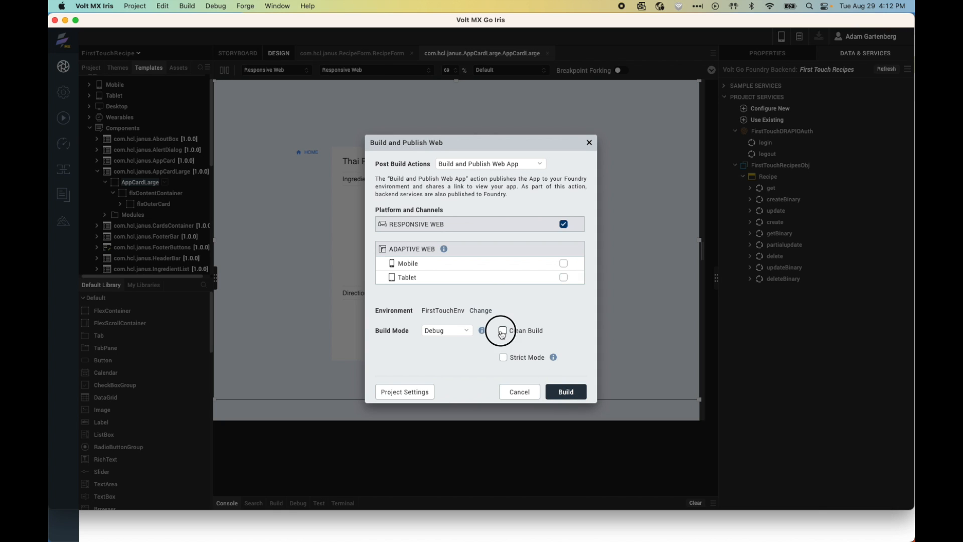
pyautogui.click(565, 393)
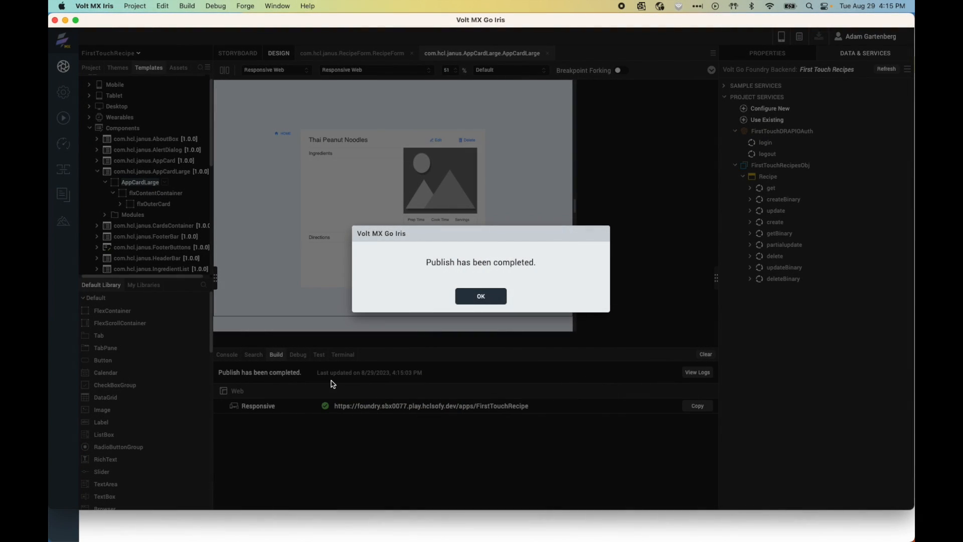
pyautogui.click(479, 297)
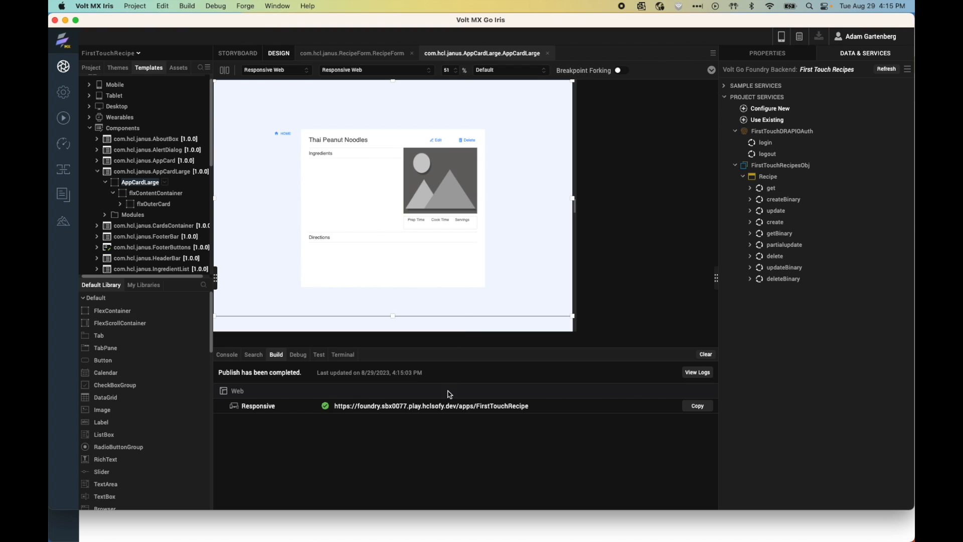
# Step: Load the published FirstTouchRecipe app URL in a new Chrome tab and choose Sign In
pyautogui.click(699, 410)
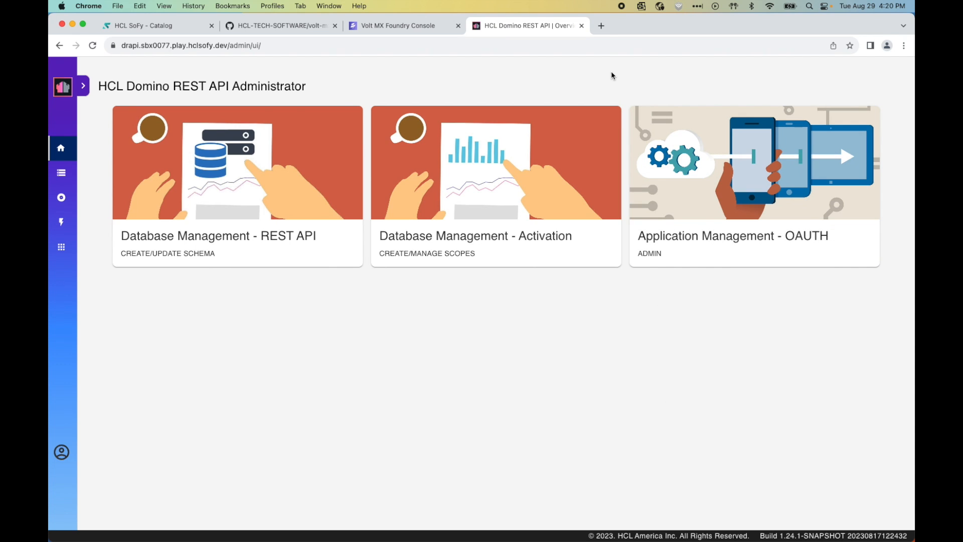
pyautogui.click(600, 26)
pyautogui.press('super+v')
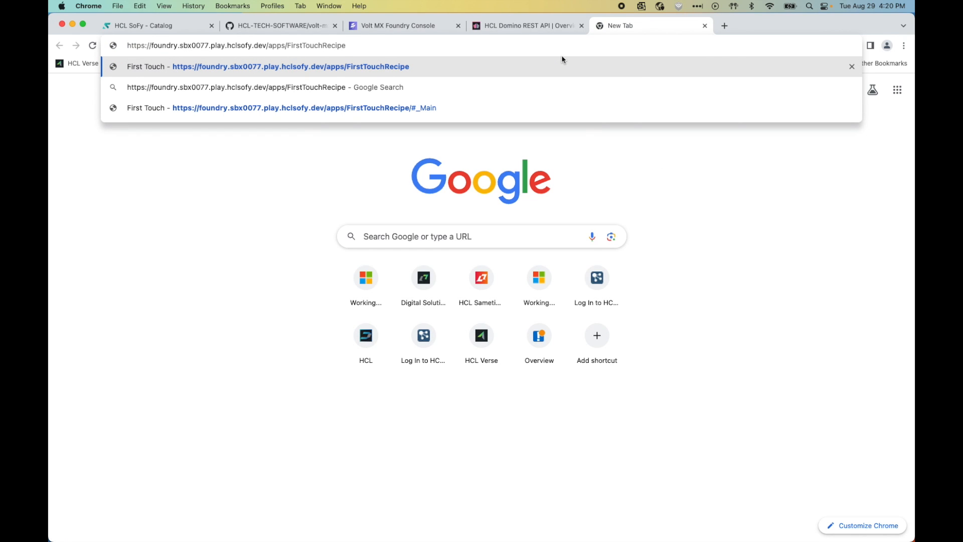
pyautogui.press('Return')
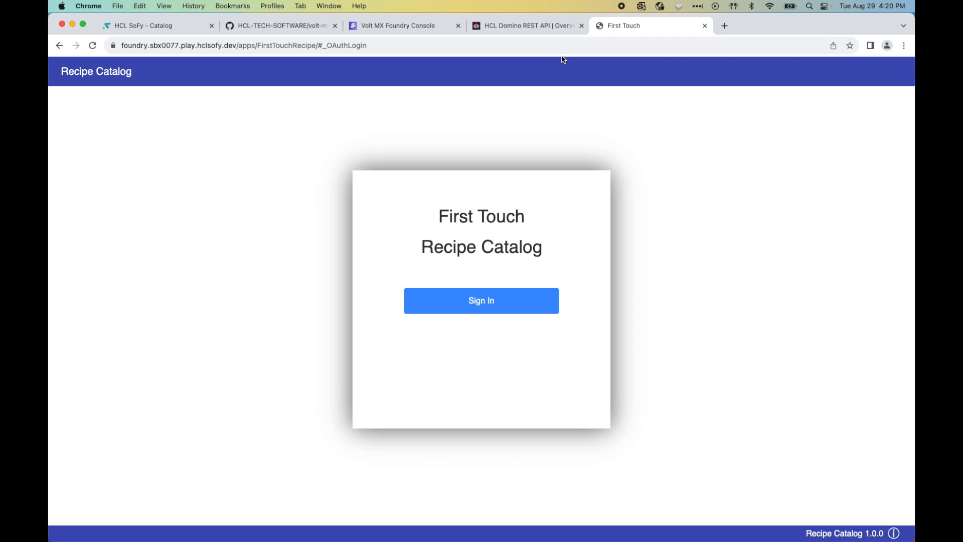
pyautogui.click(478, 301)
# Step: Log in to HCL Domino with the SoFy sandbox username and password, then allow First Touch Recipes access
pyautogui.click(427, 139)
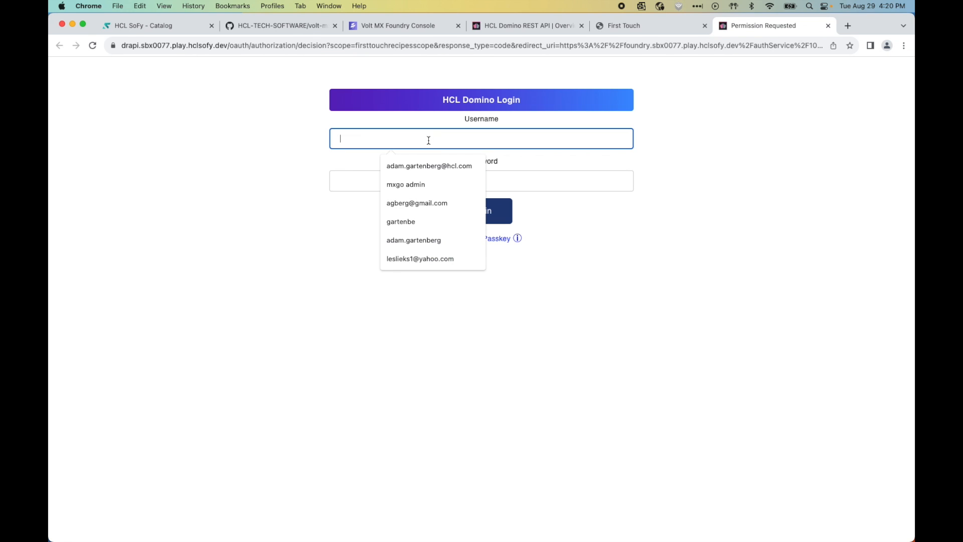
pyautogui.write('mxgo admin')
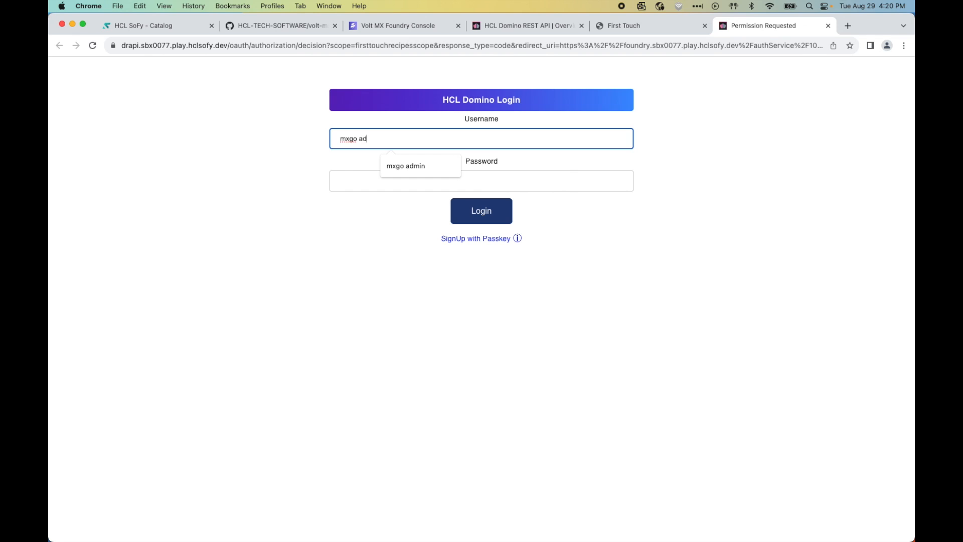
pyautogui.press('Tab')
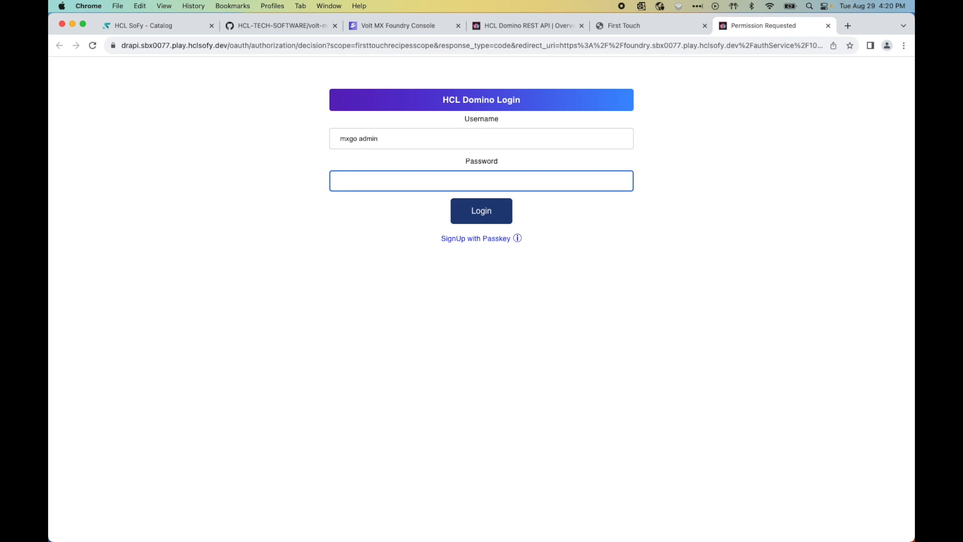
pyautogui.click(174, 29)
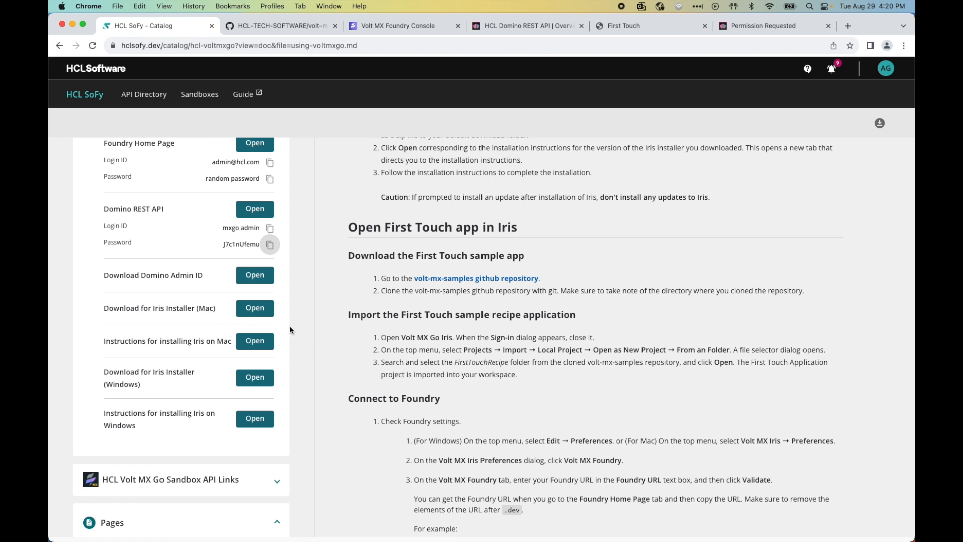
pyautogui.click(270, 245)
pyautogui.click(801, 26)
pyautogui.press('super+v')
pyautogui.click(474, 213)
pyautogui.click(517, 279)
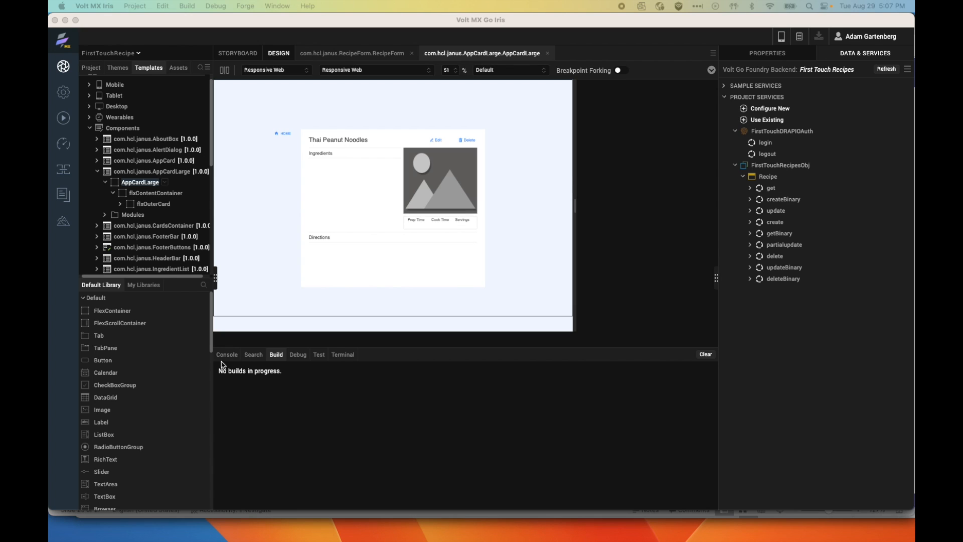
# Step: In the Project tree, expand Responsive Web / Desktop > Controllers and select MainController
pyautogui.click(92, 70)
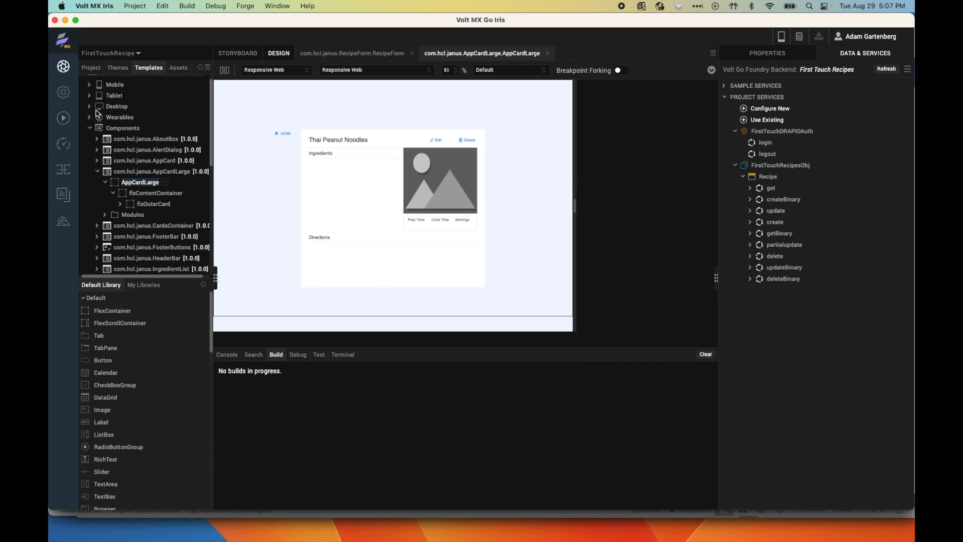
pyautogui.click(91, 69)
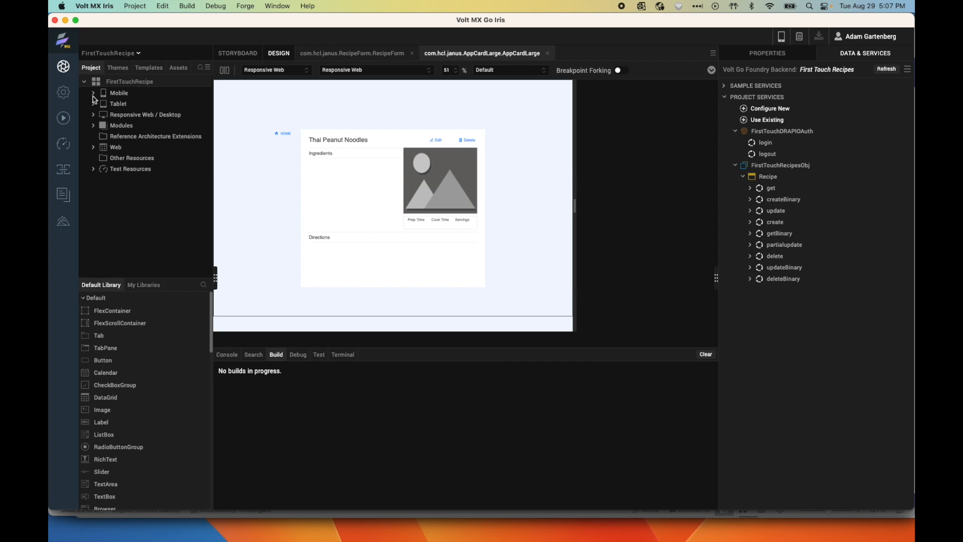
pyautogui.click(95, 117)
pyautogui.click(101, 149)
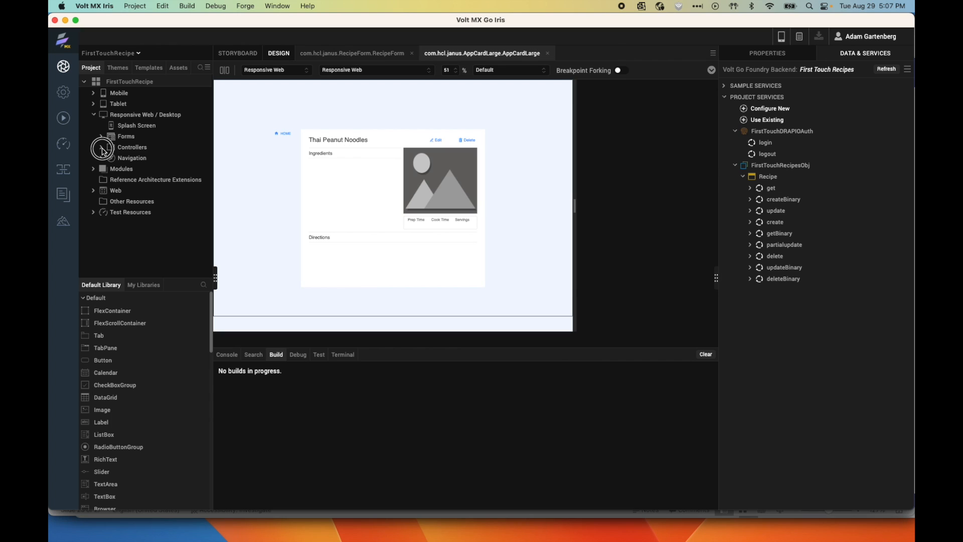
pyautogui.click(144, 158)
pyautogui.doubleClick(145, 160)
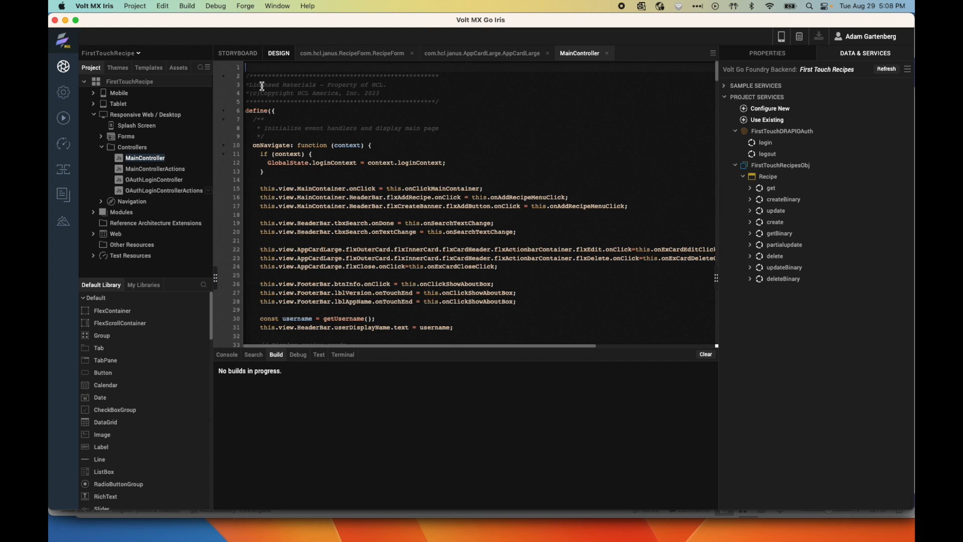
pyautogui.press('Return')
pyautogui.press('Return')
pyautogui.press('Up')
pyautogui.press('Up')
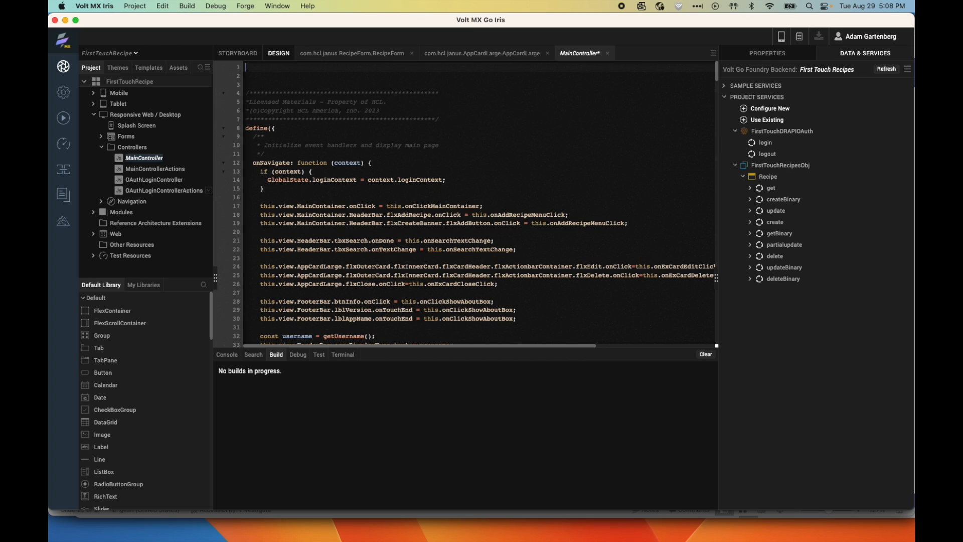
pyautogui.rightClick(259, 70)
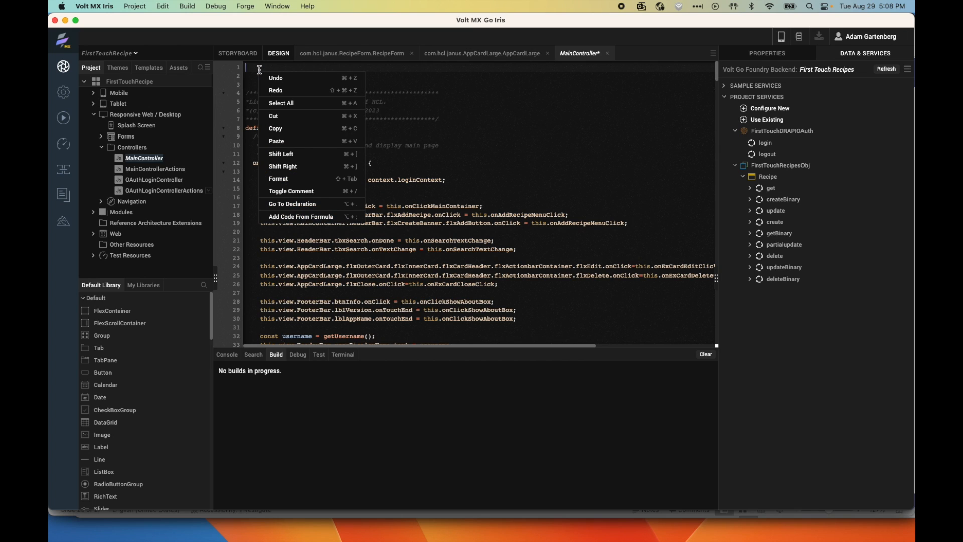
pyautogui.click(291, 216)
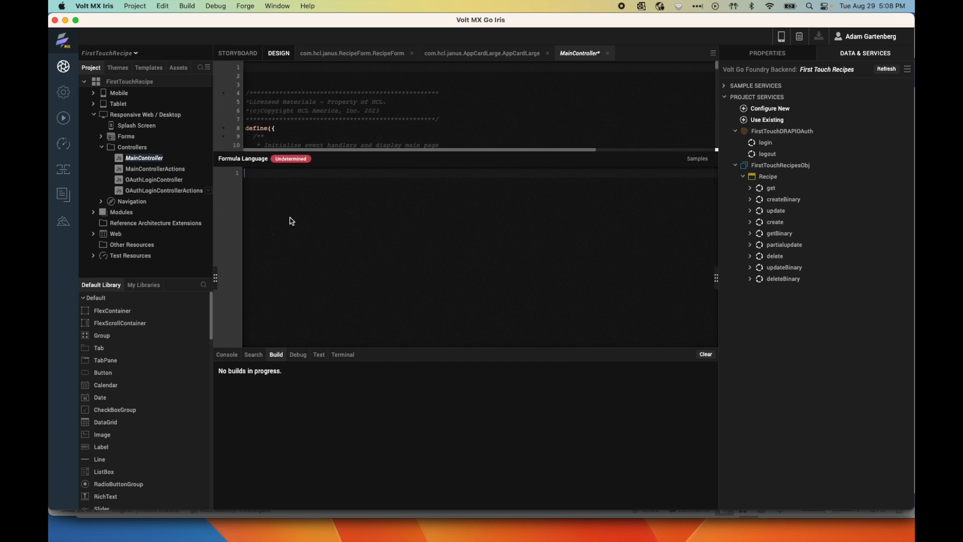
pyautogui.write('@')
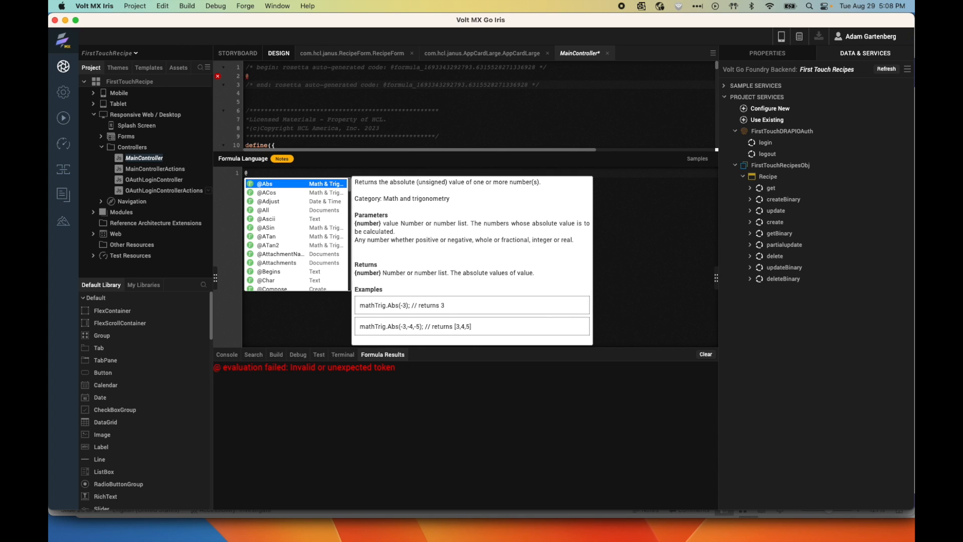
pyautogui.write('fil')
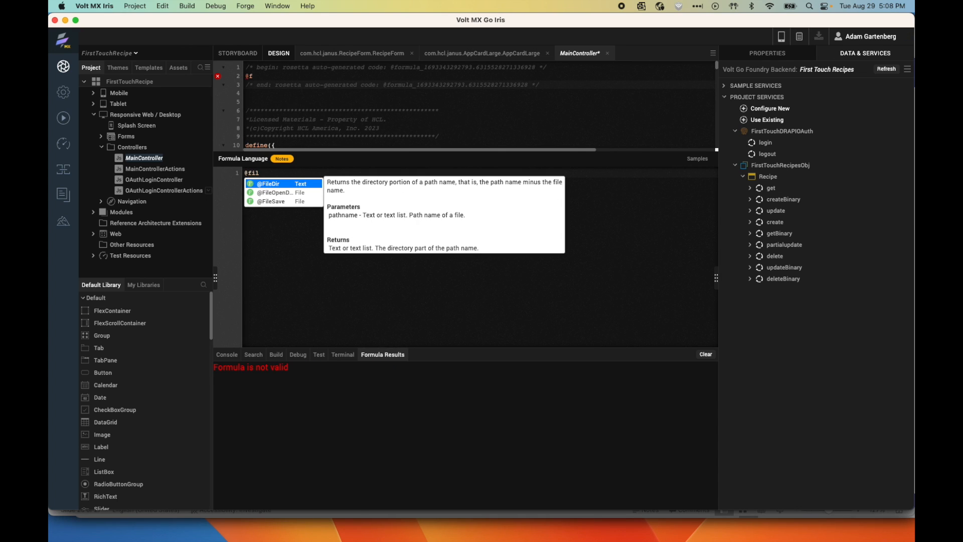
pyautogui.click(271, 202)
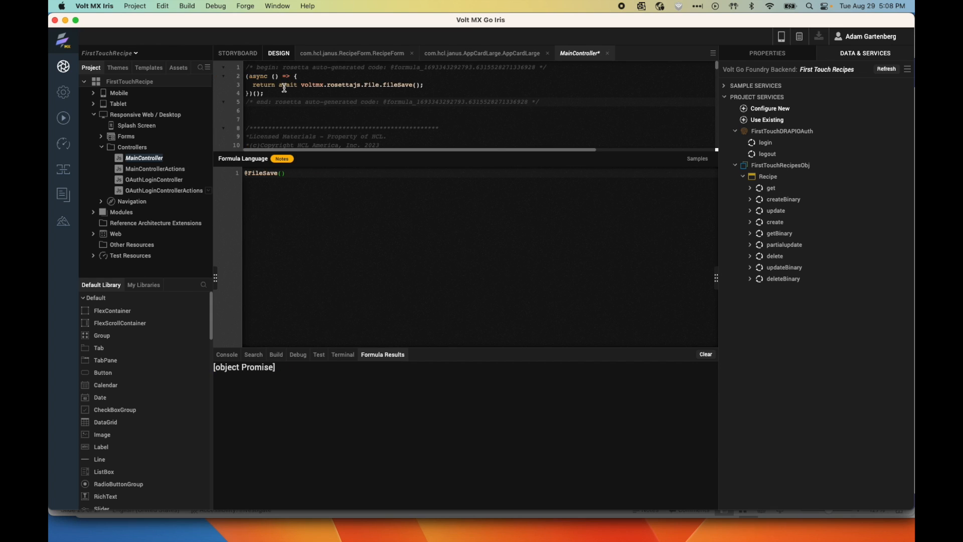